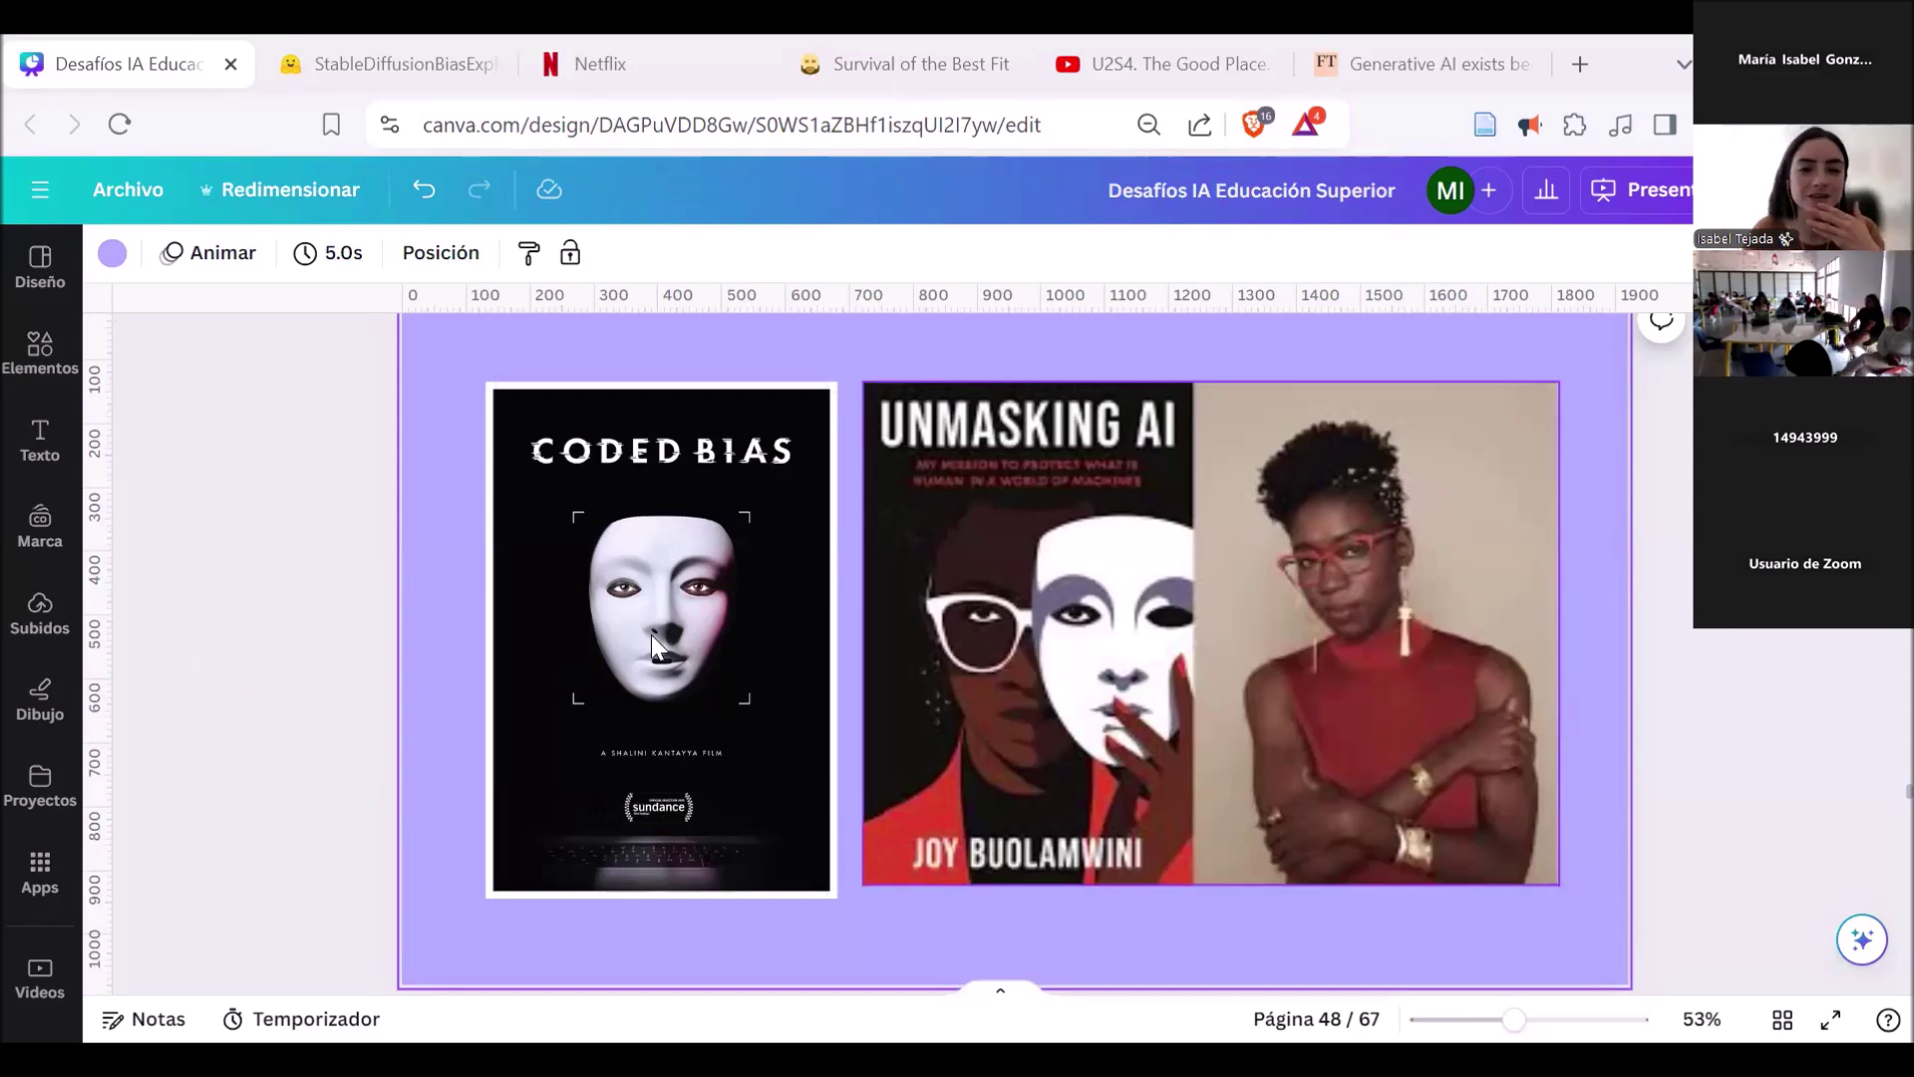
Step: Review the presentation slides from page 48 through the StableDiffusionBiasExplorer link on page 52
scroll(651, 635, "down", 10)
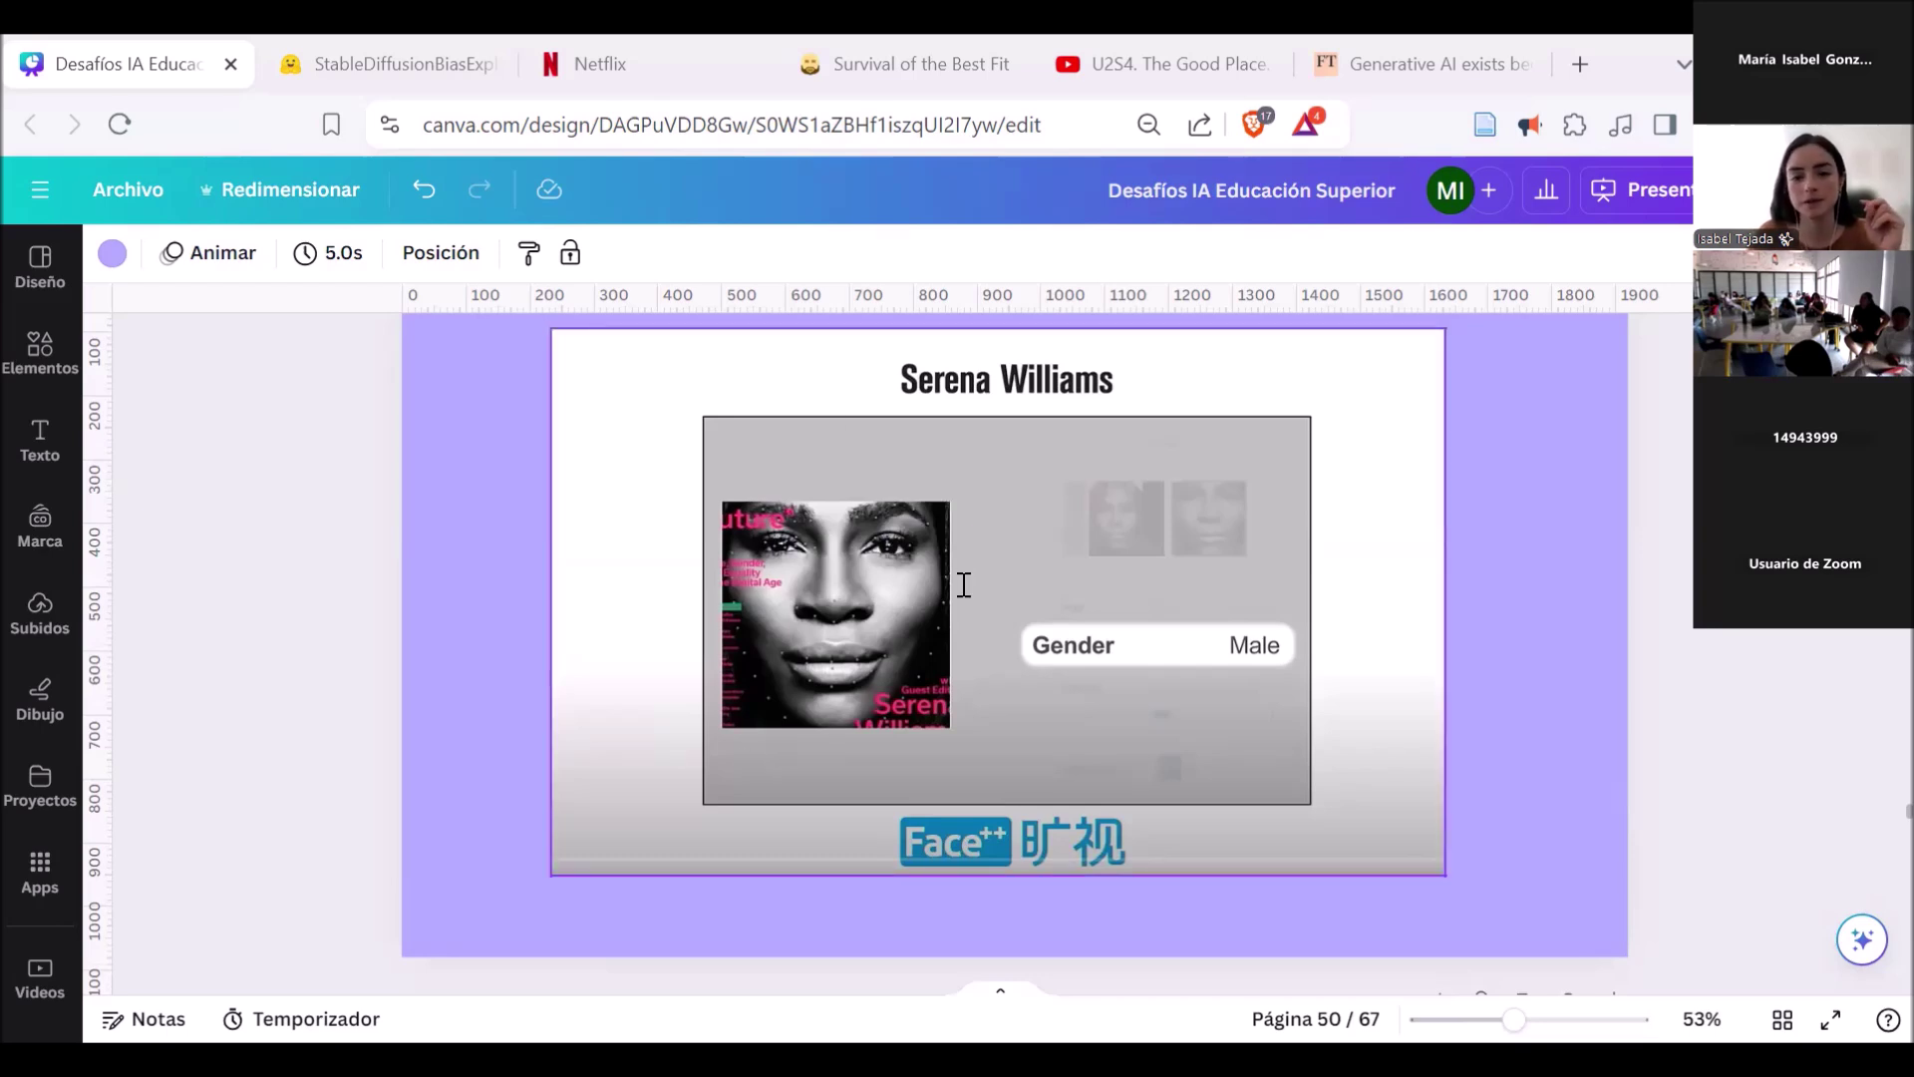
scroll(867, 670, "up", 3)
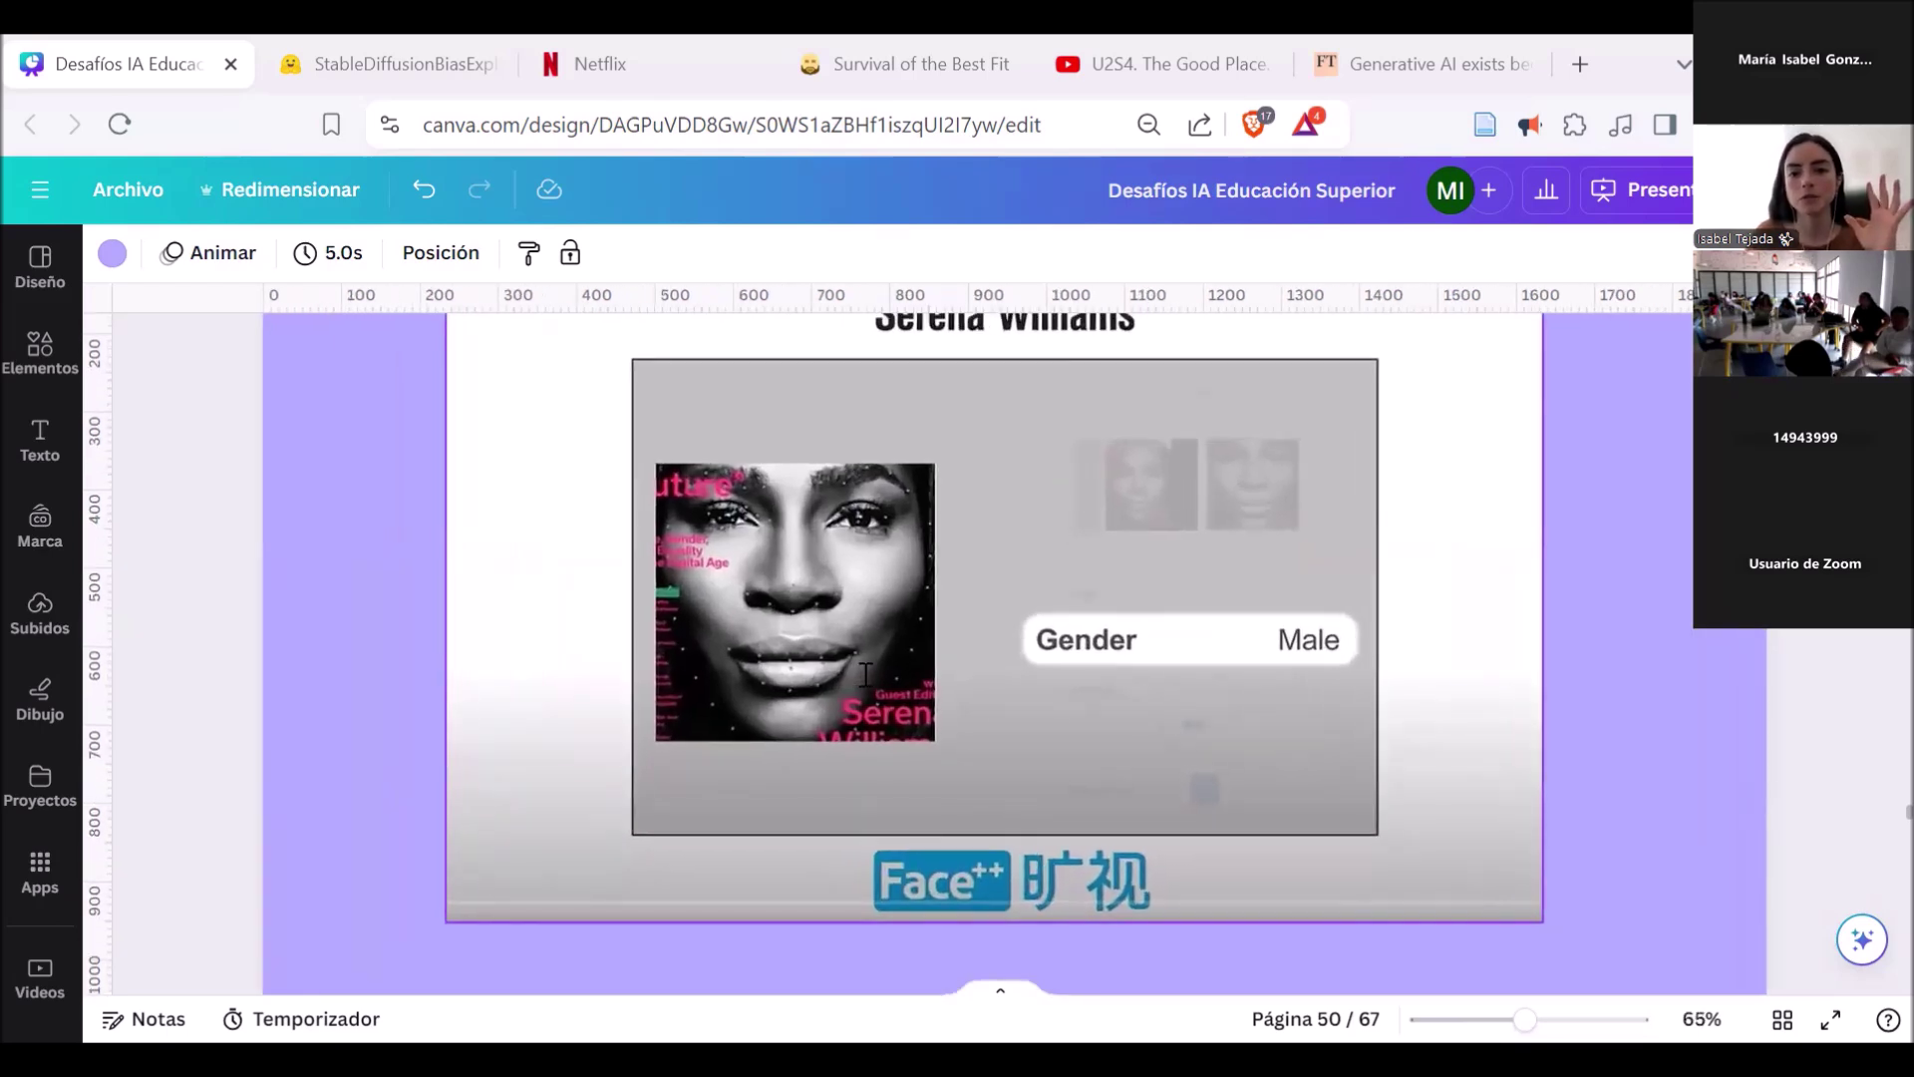
scroll(865, 675, "up", 1)
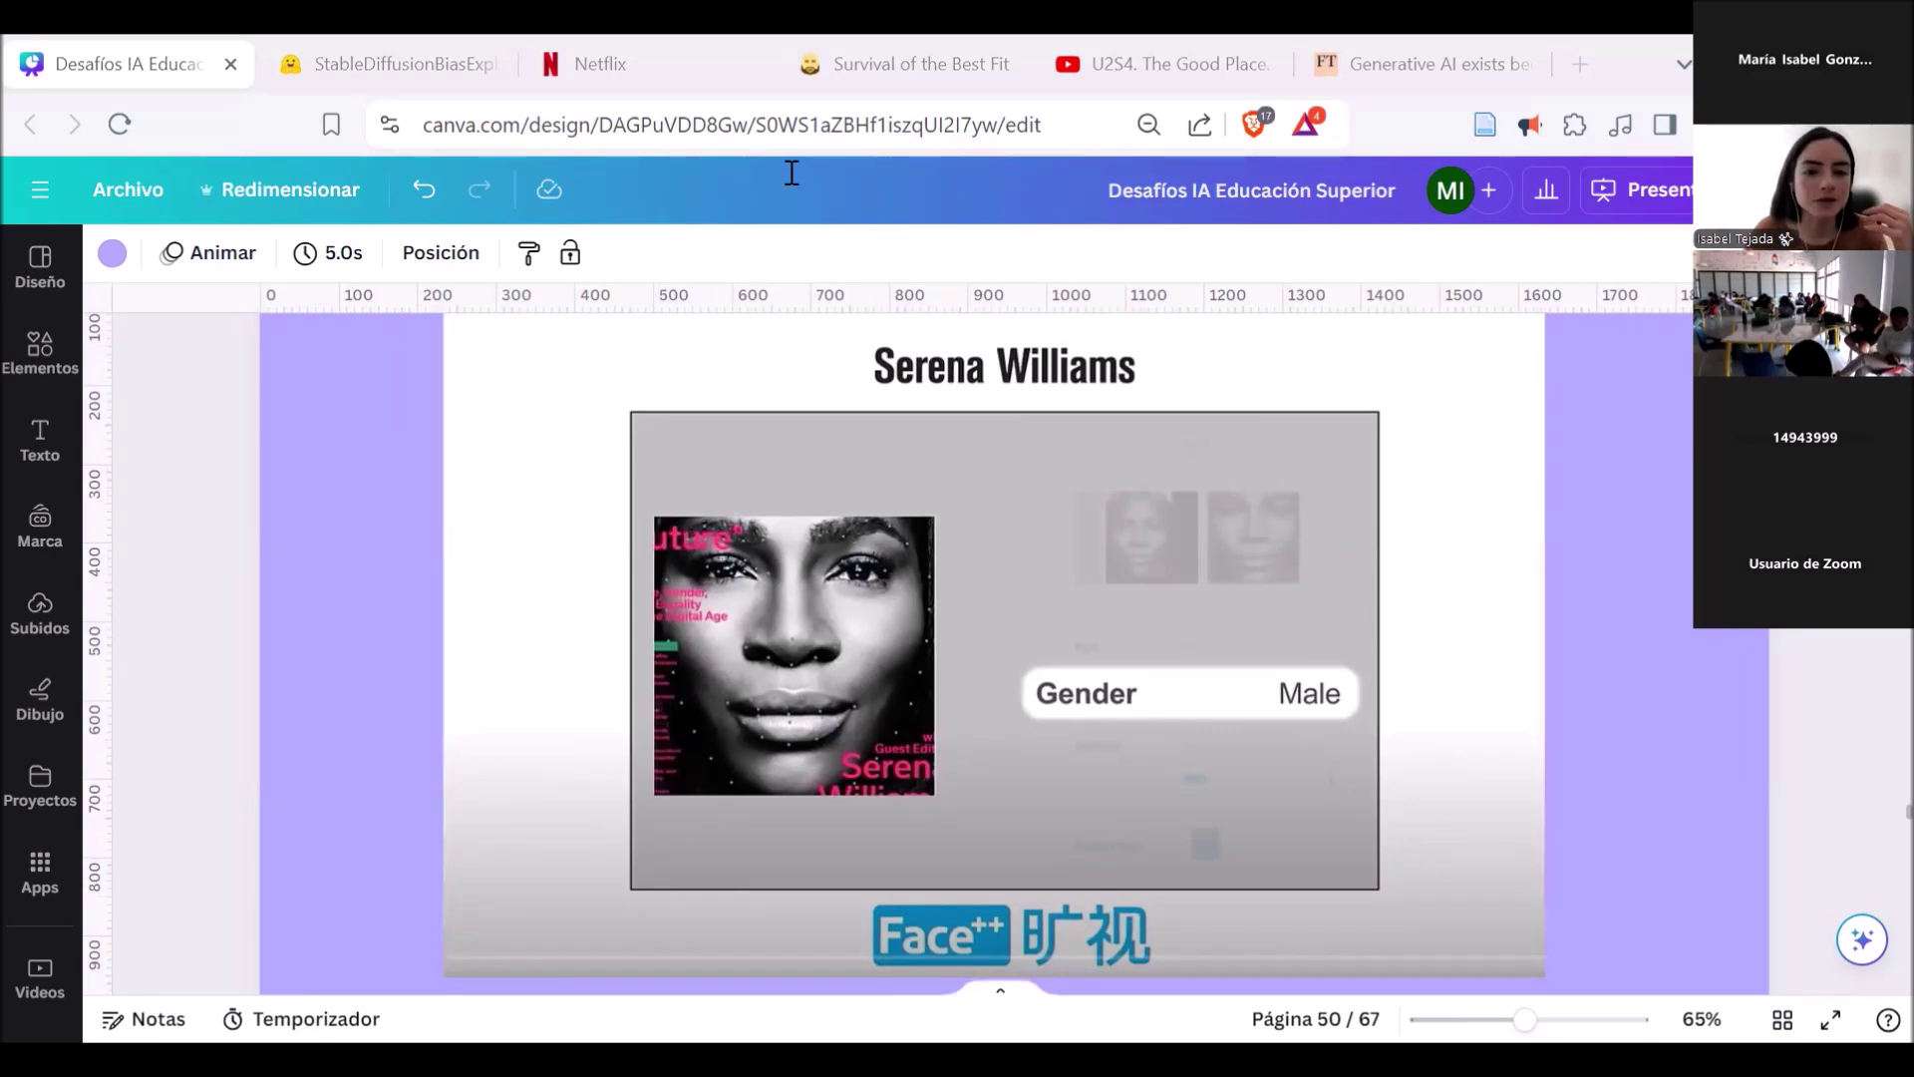
scroll(694, 780, "down", 10)
scroll(695, 781, "up", 3)
scroll(694, 780, "down", 1)
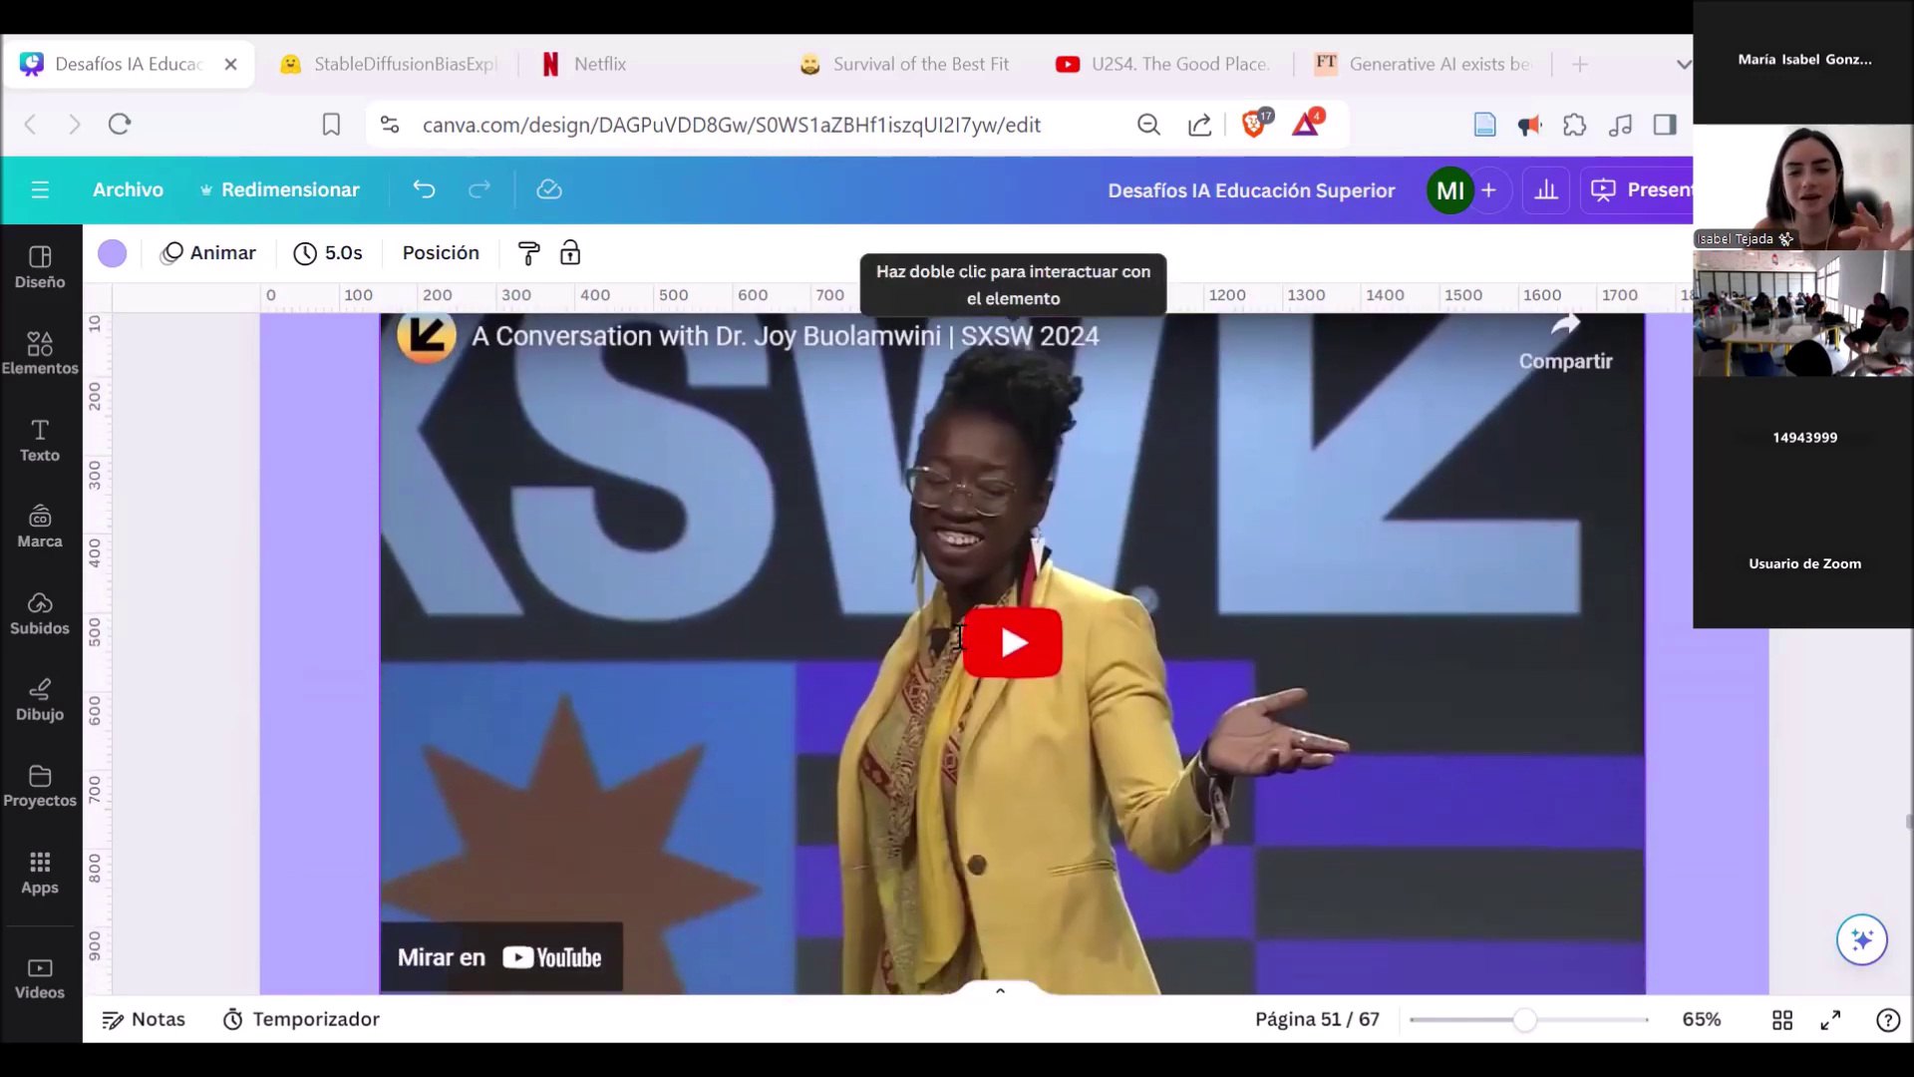
scroll(793, 595, "down", 8)
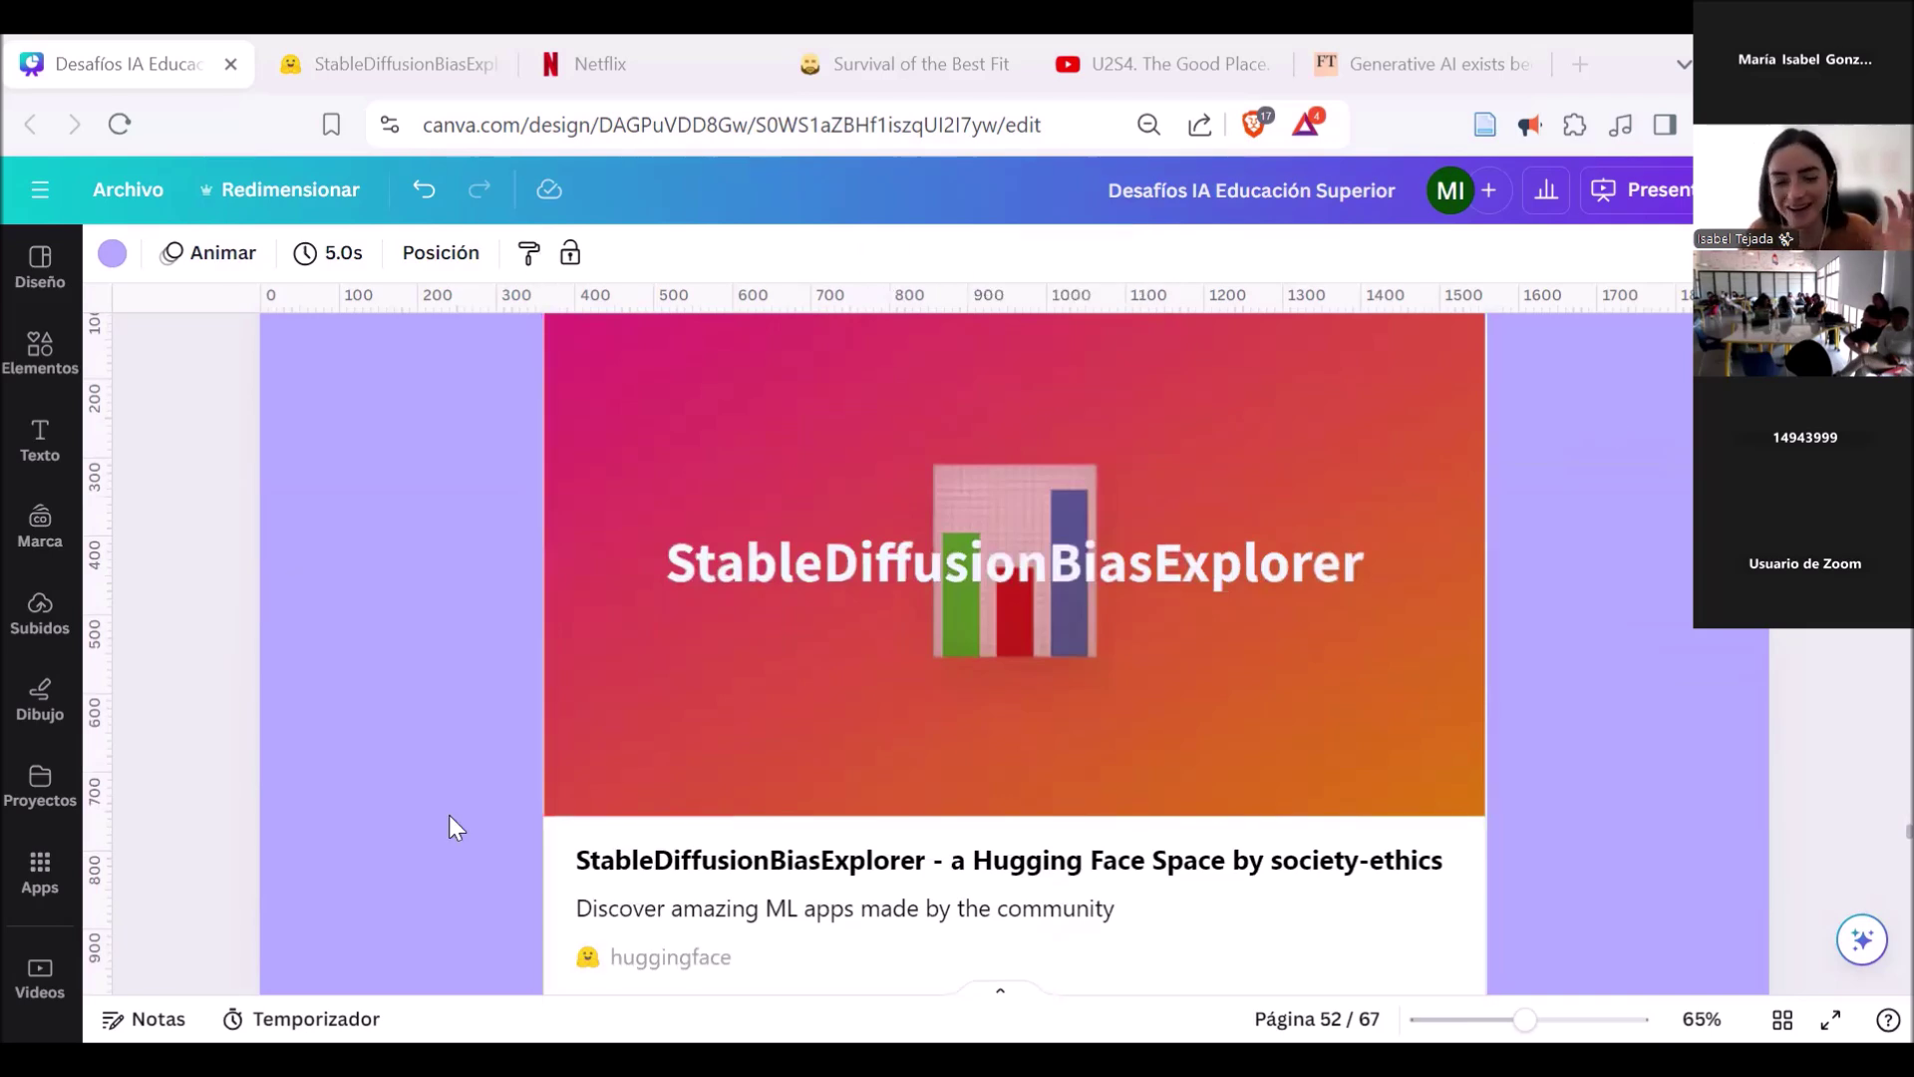
scroll(371, 733, "down", 1)
scroll(371, 732, "up", 1)
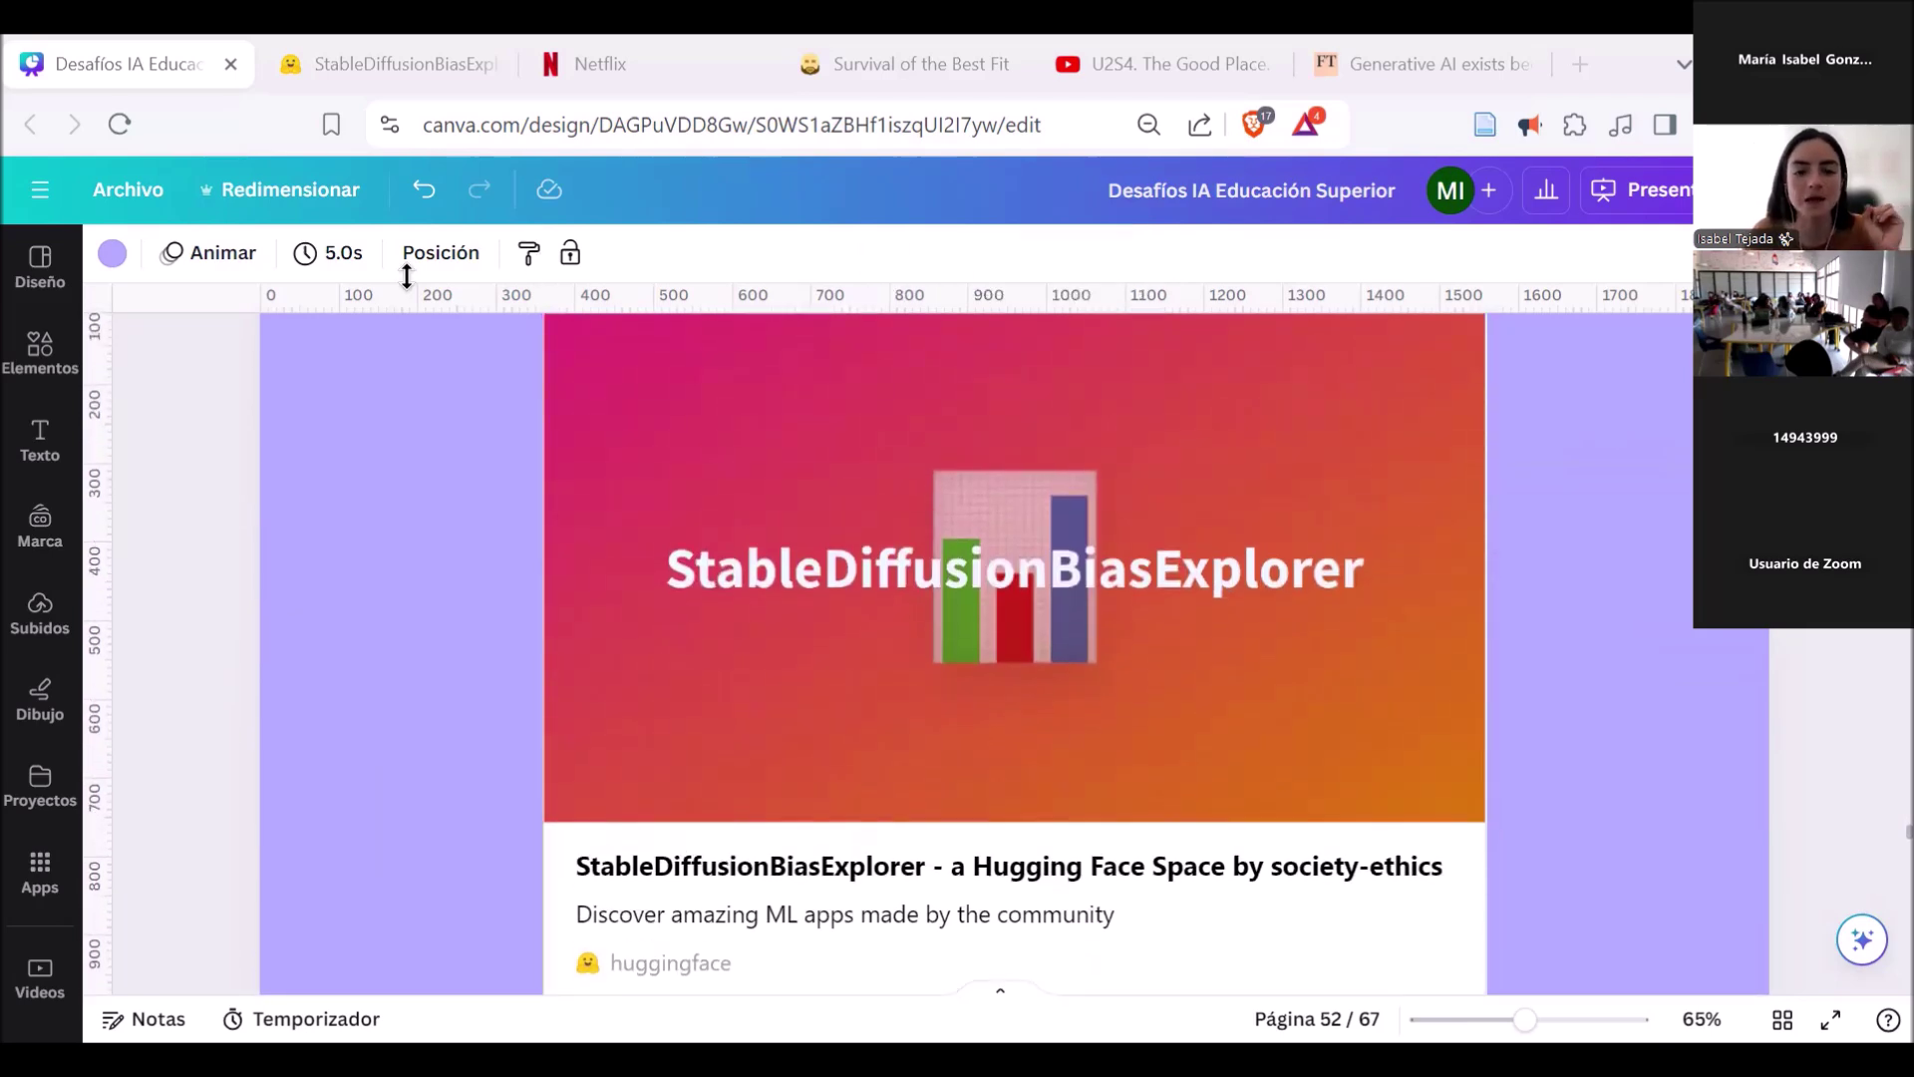
Step: Switch to the Hugging Face DiffusionBiasExplorer space and bring its comparison fields into view
left_click(355, 80)
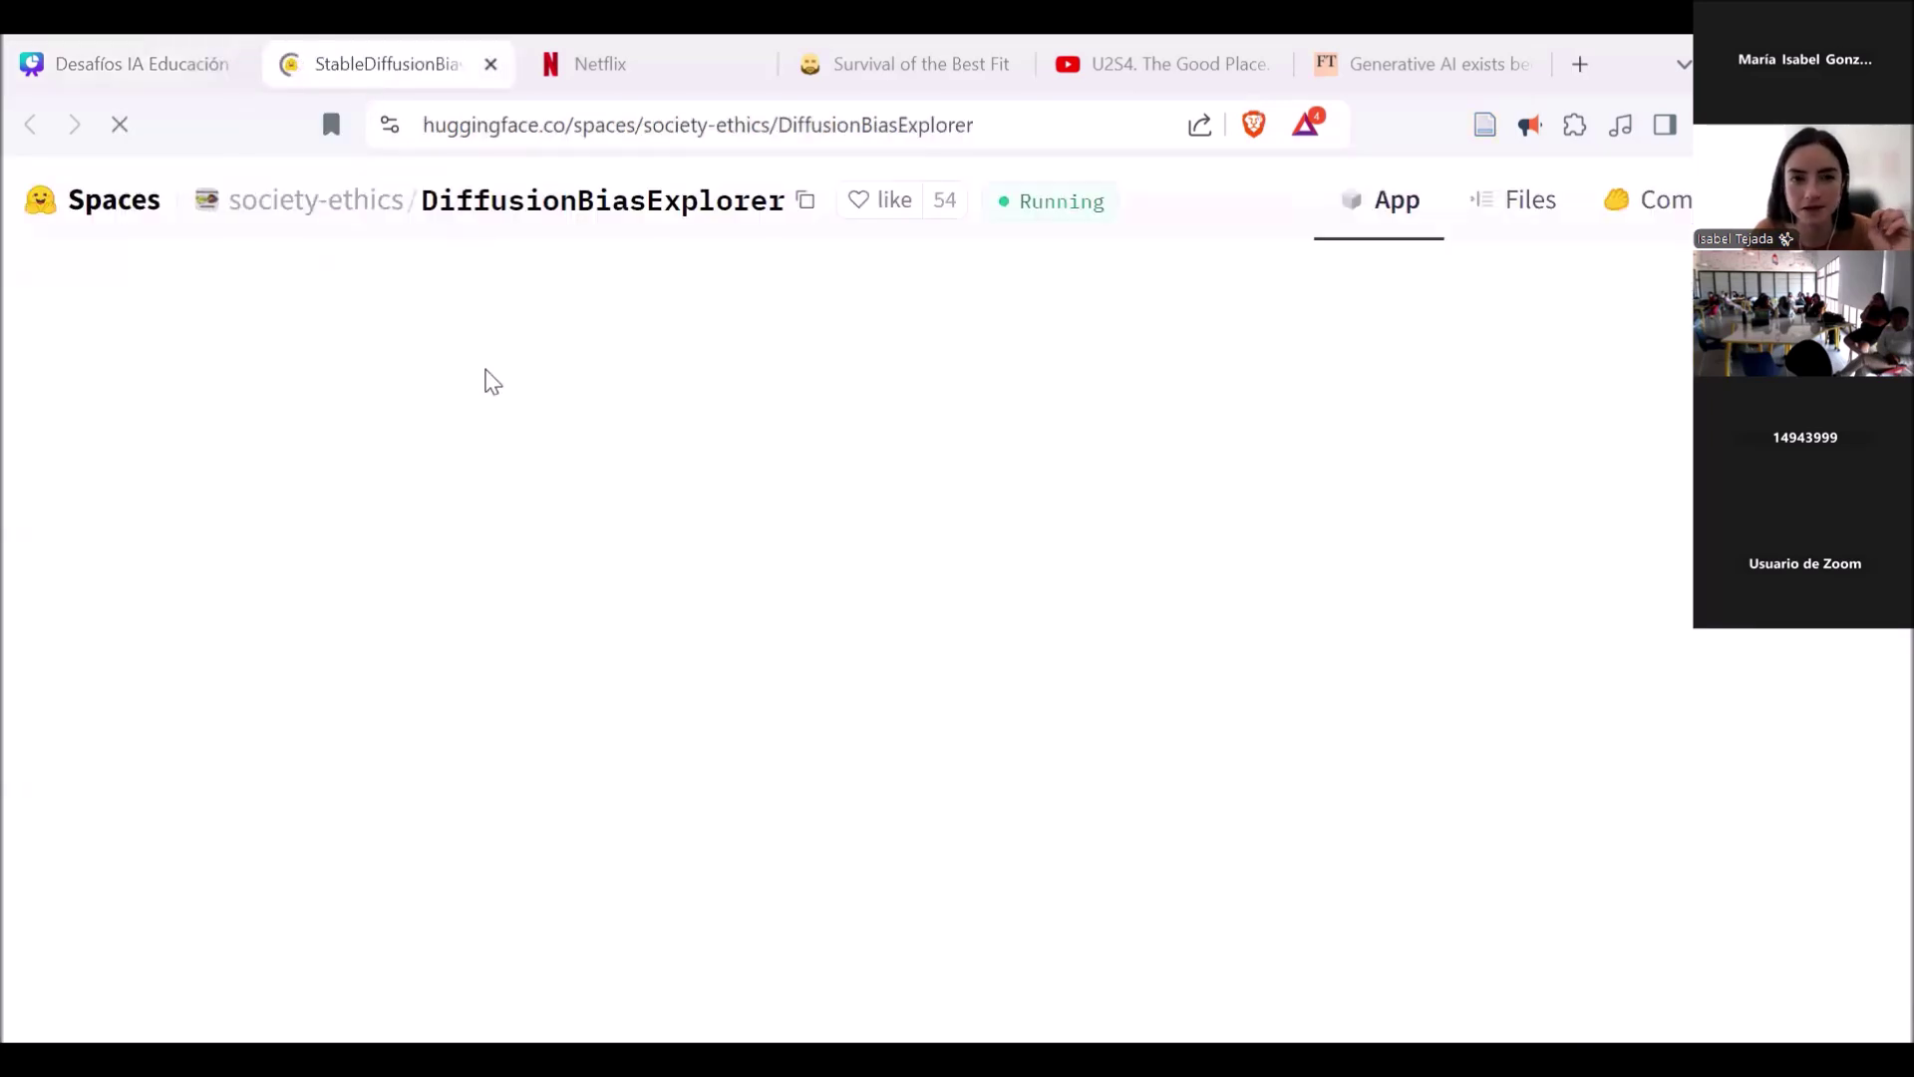
left_click(734, 121)
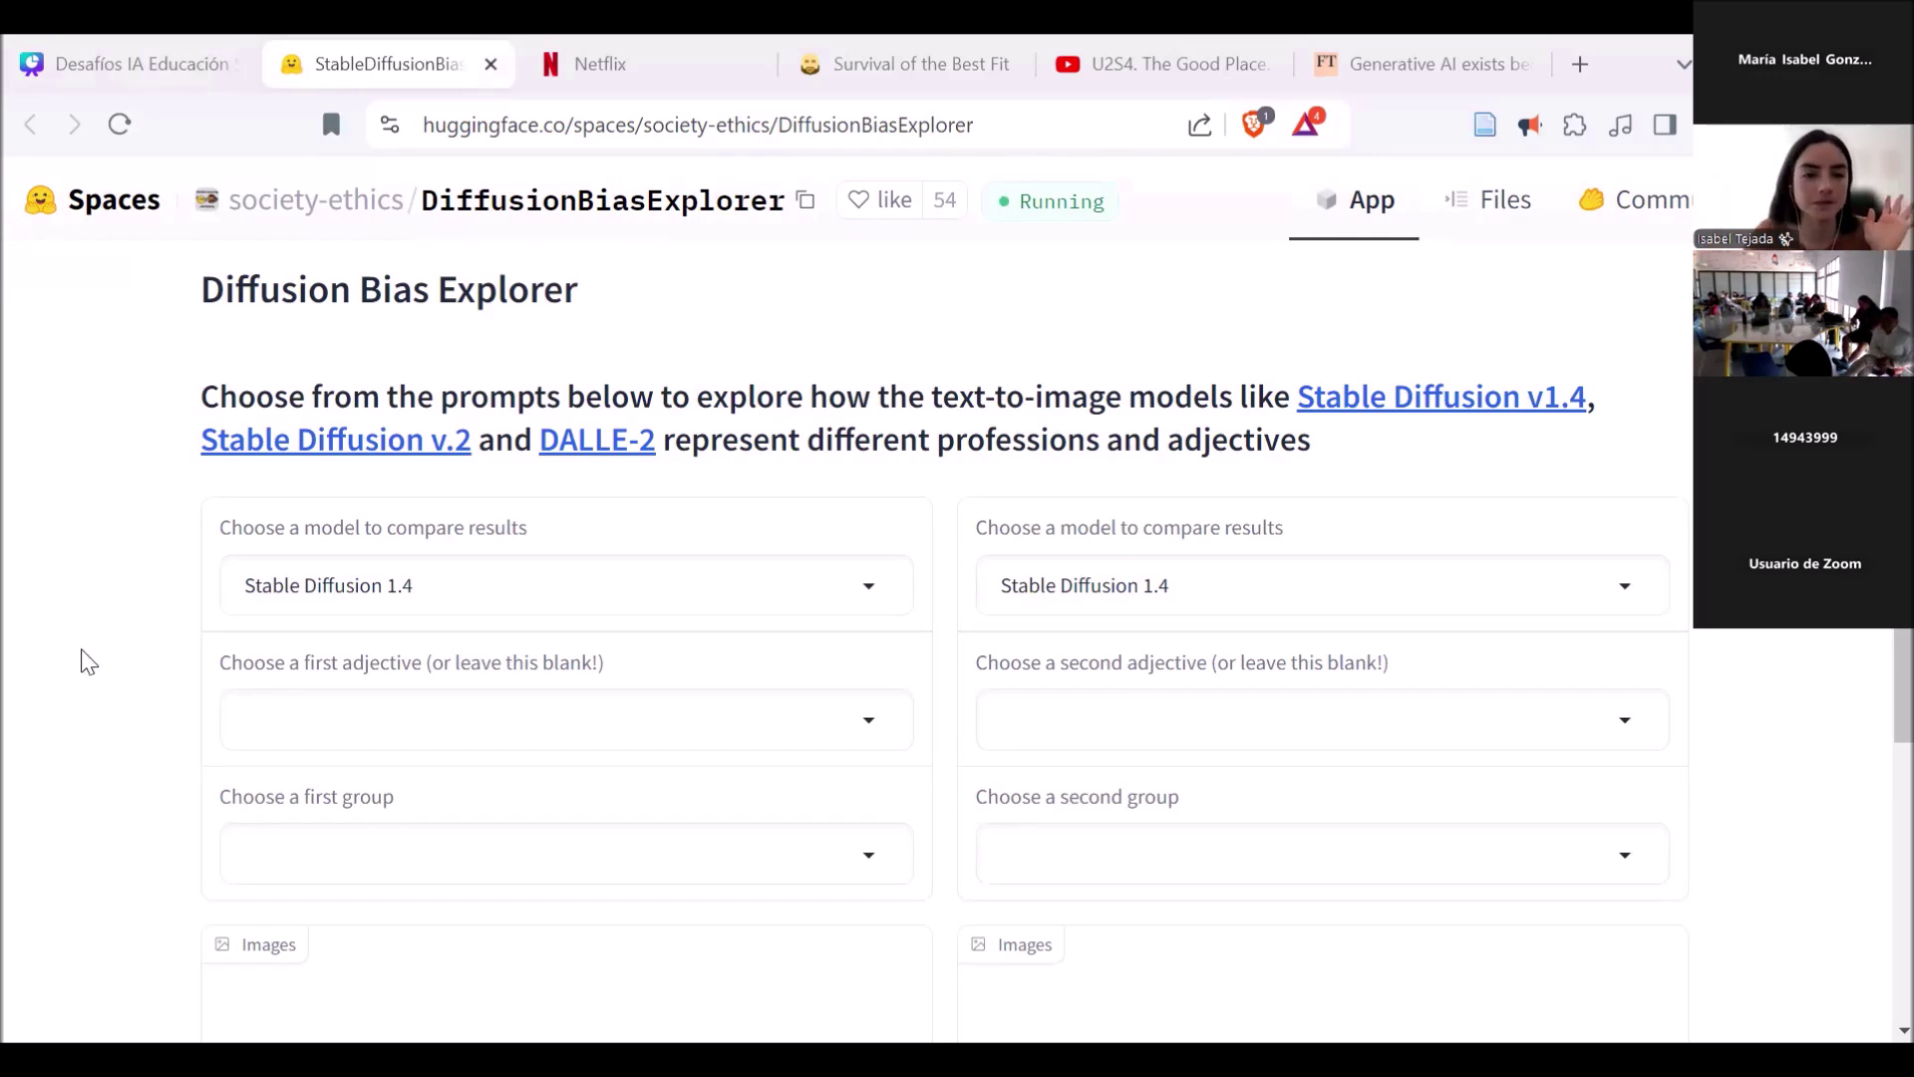
scroll(75, 653, "down", 1)
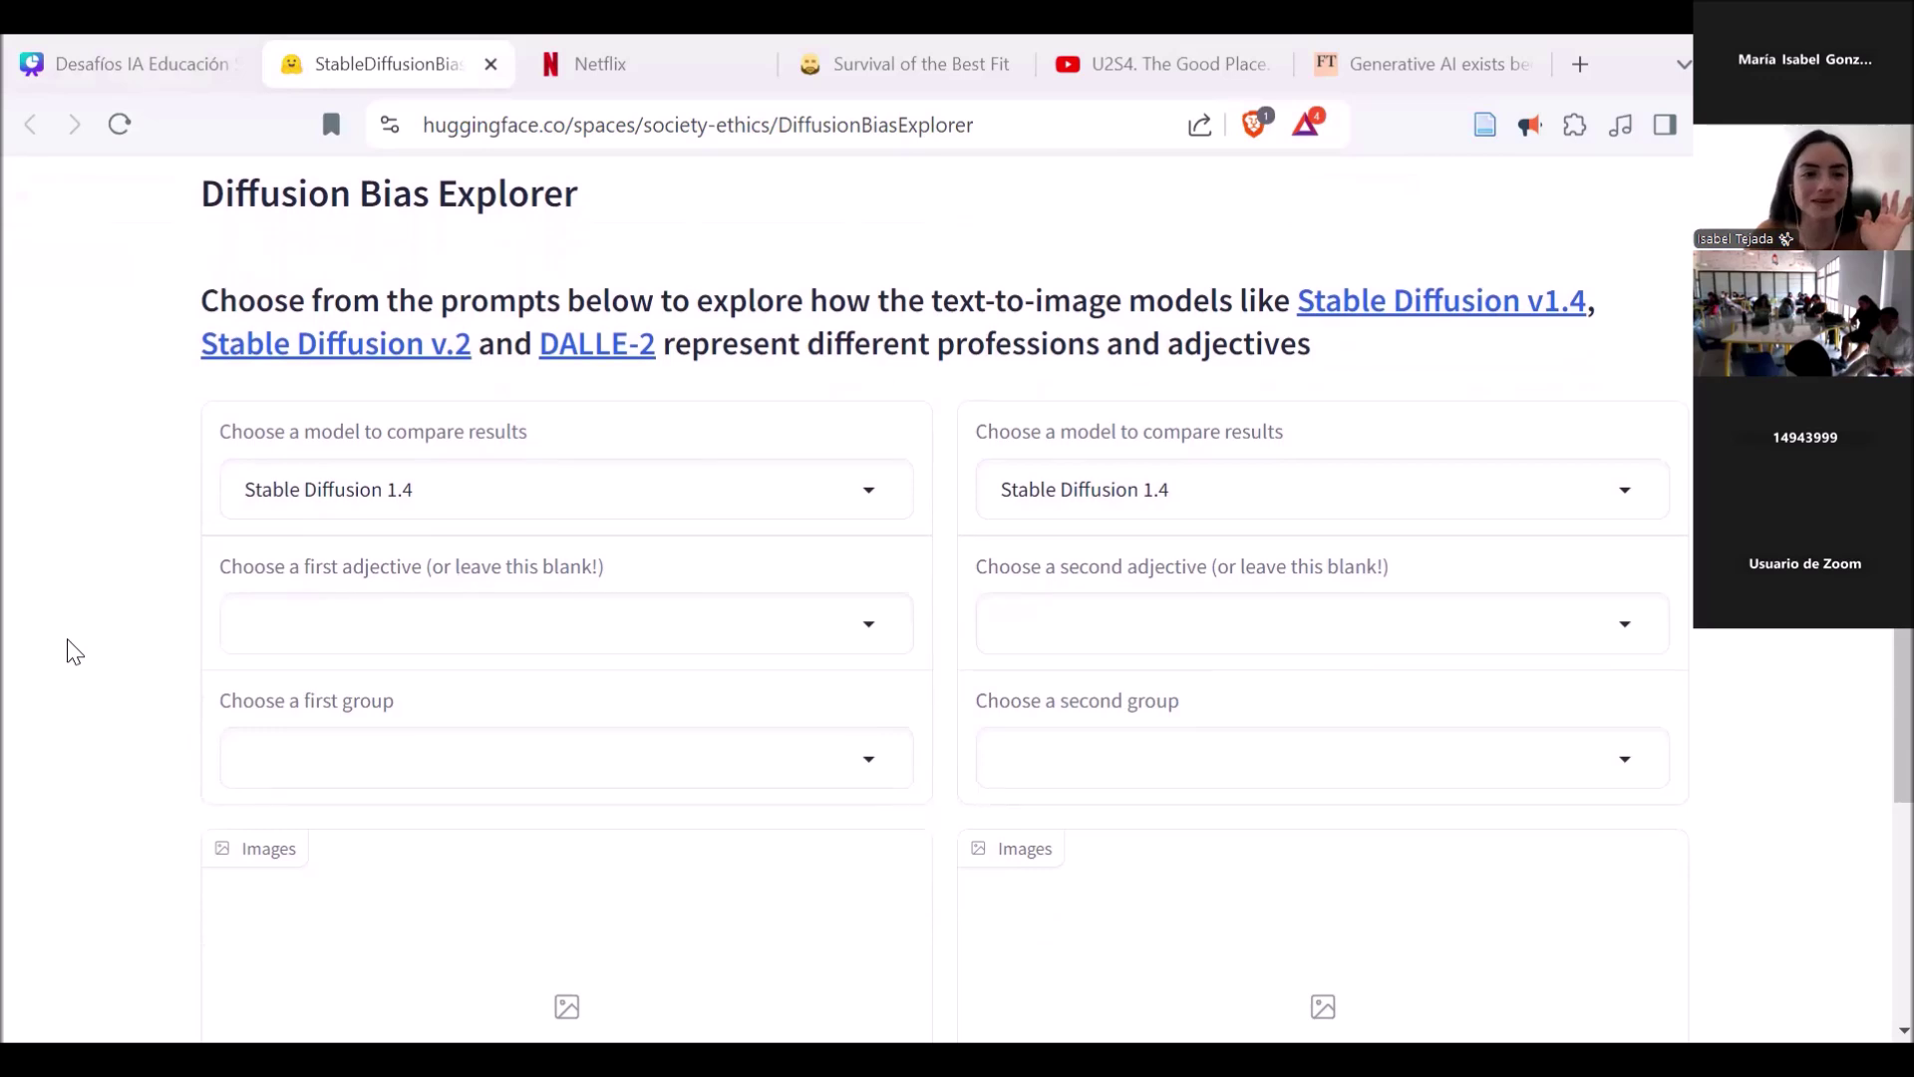
Step: Examine the text-to-image models available for the first comparison without changing the selected model
left_click(483, 486)
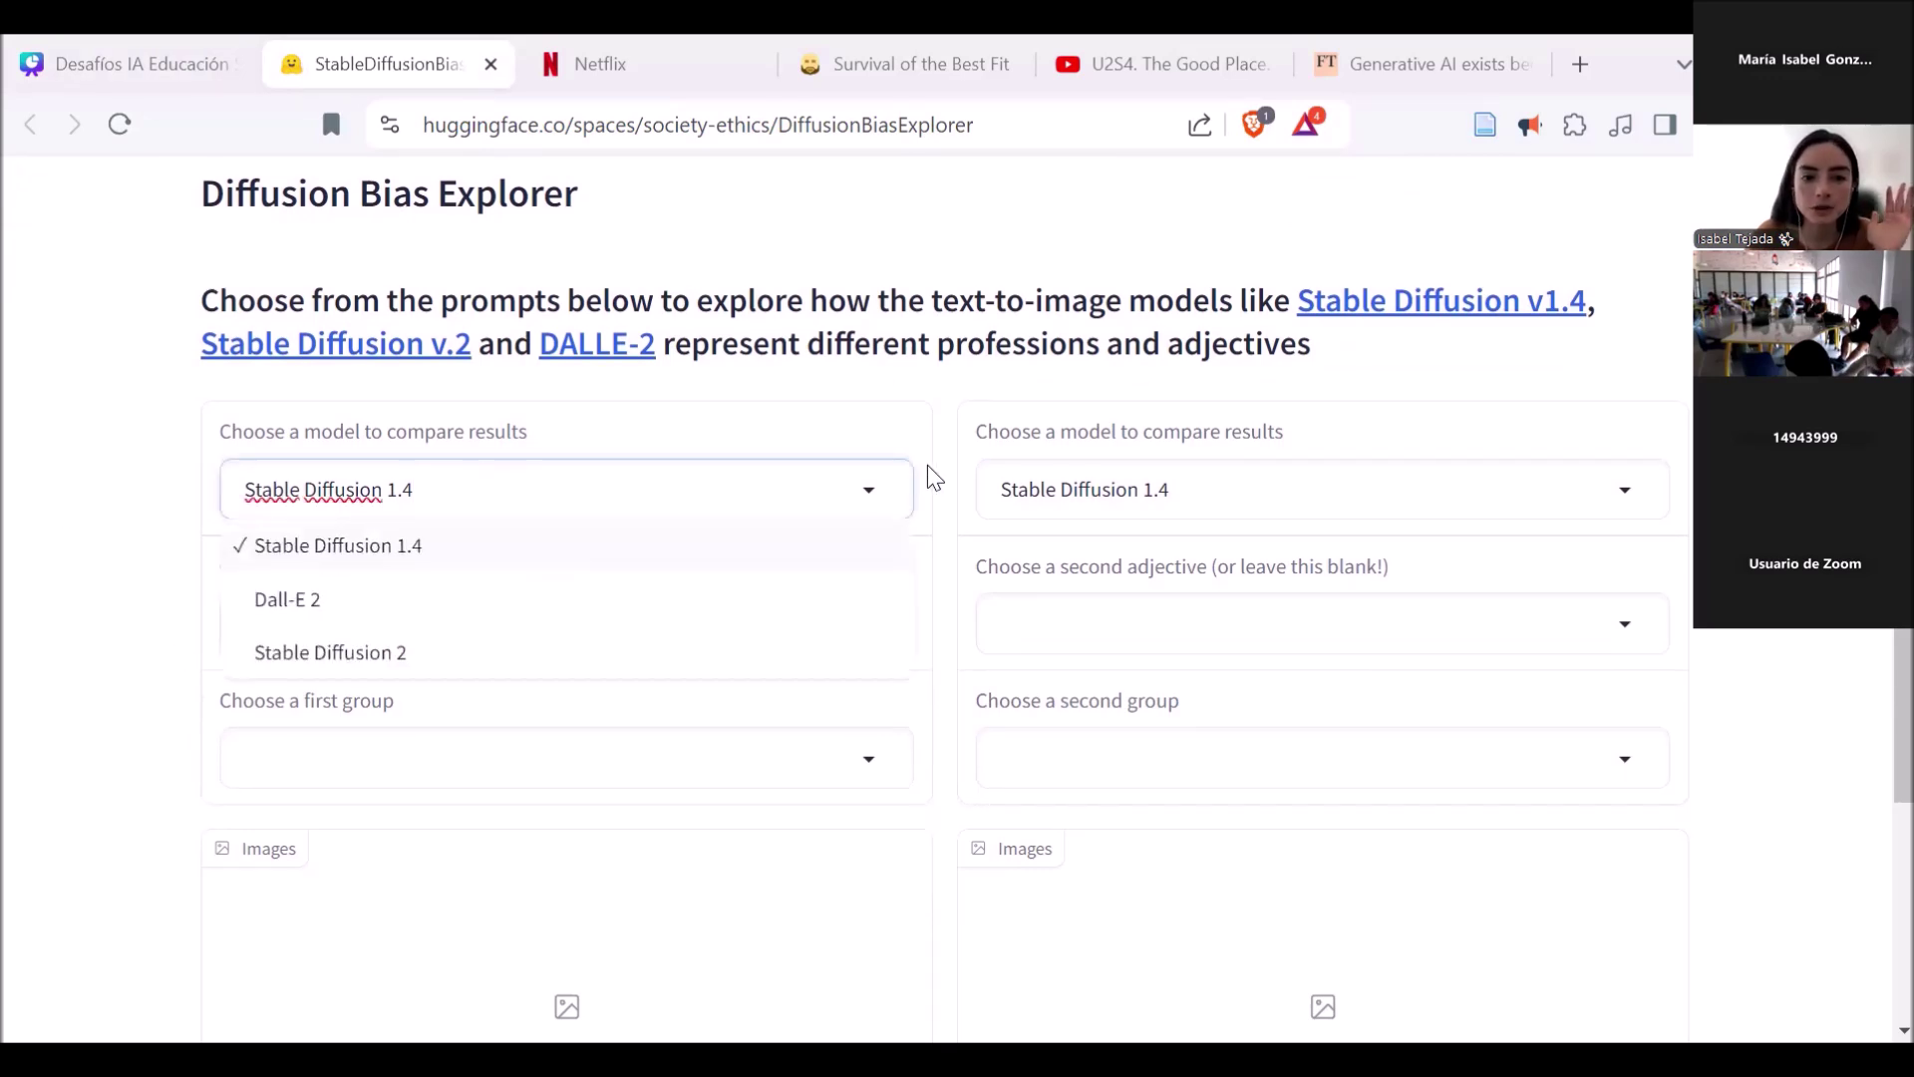
left_click(872, 496)
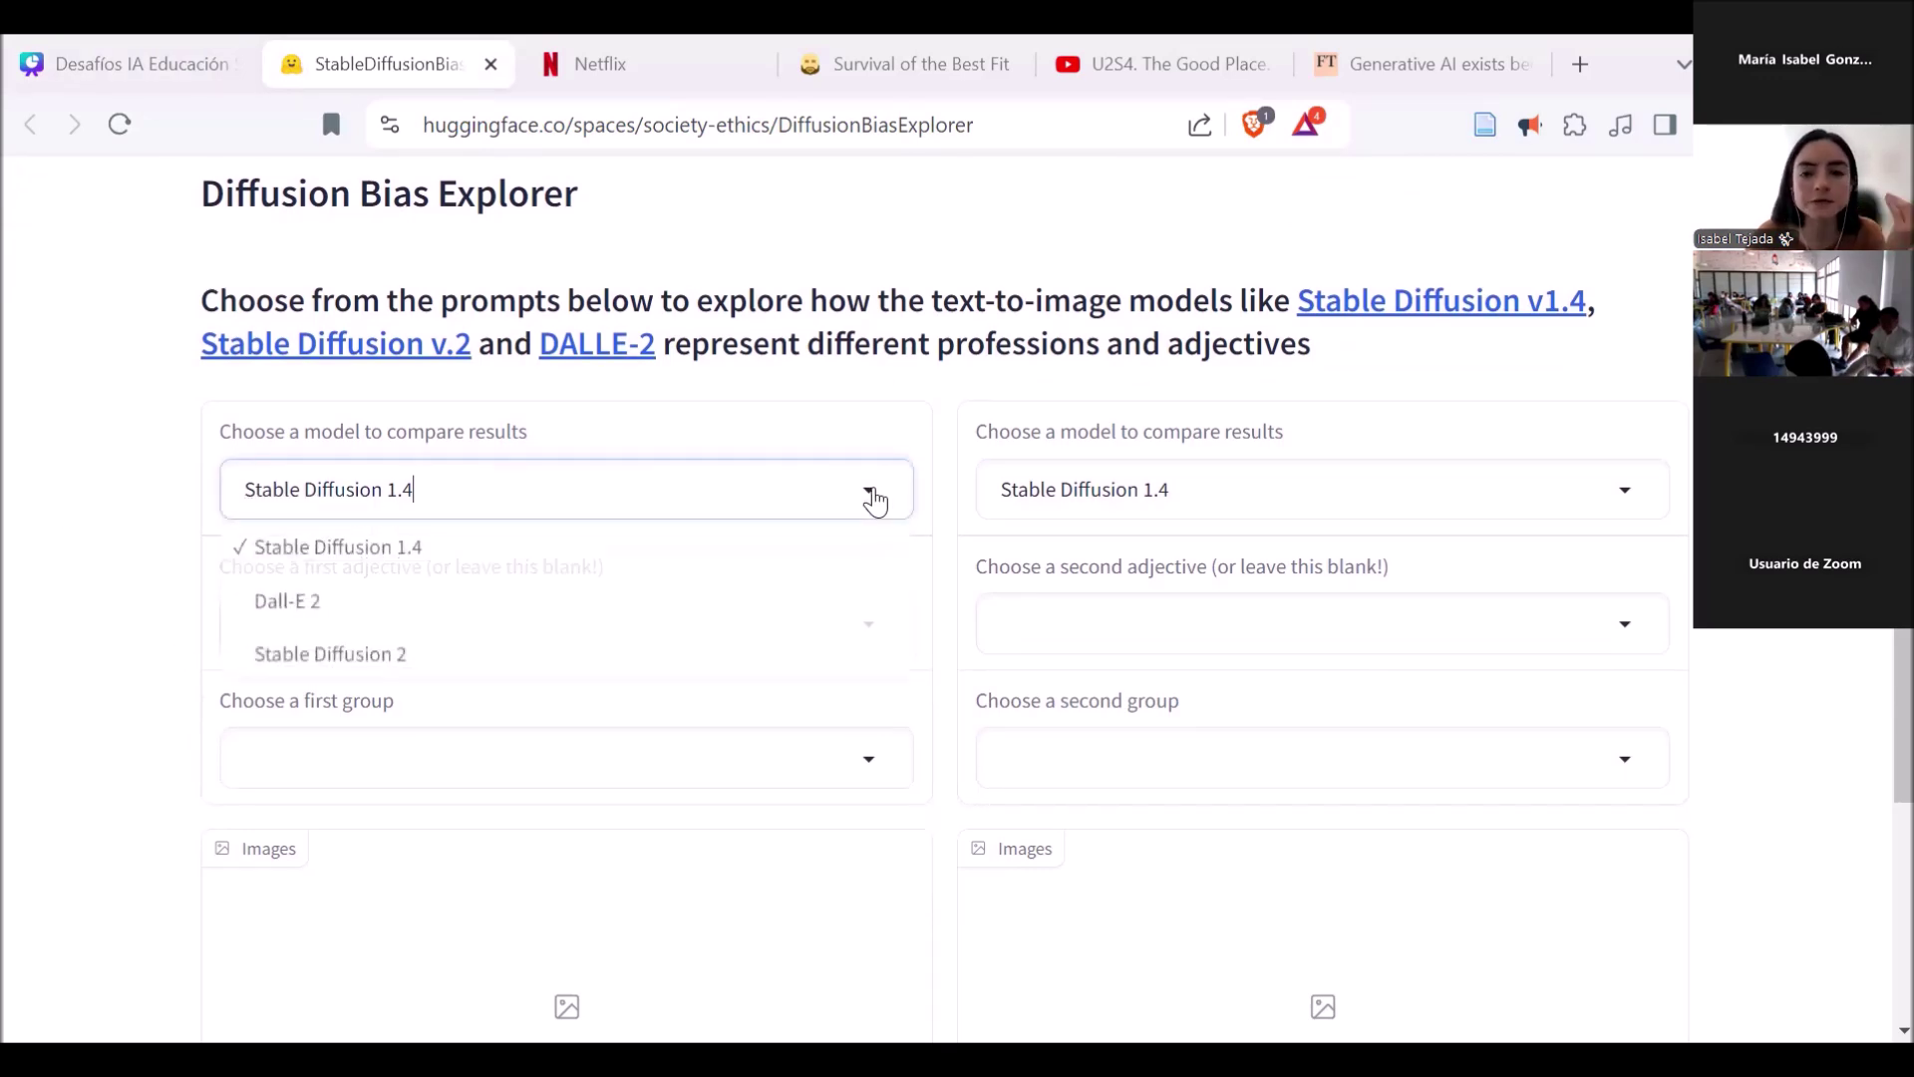
left_click(43, 523)
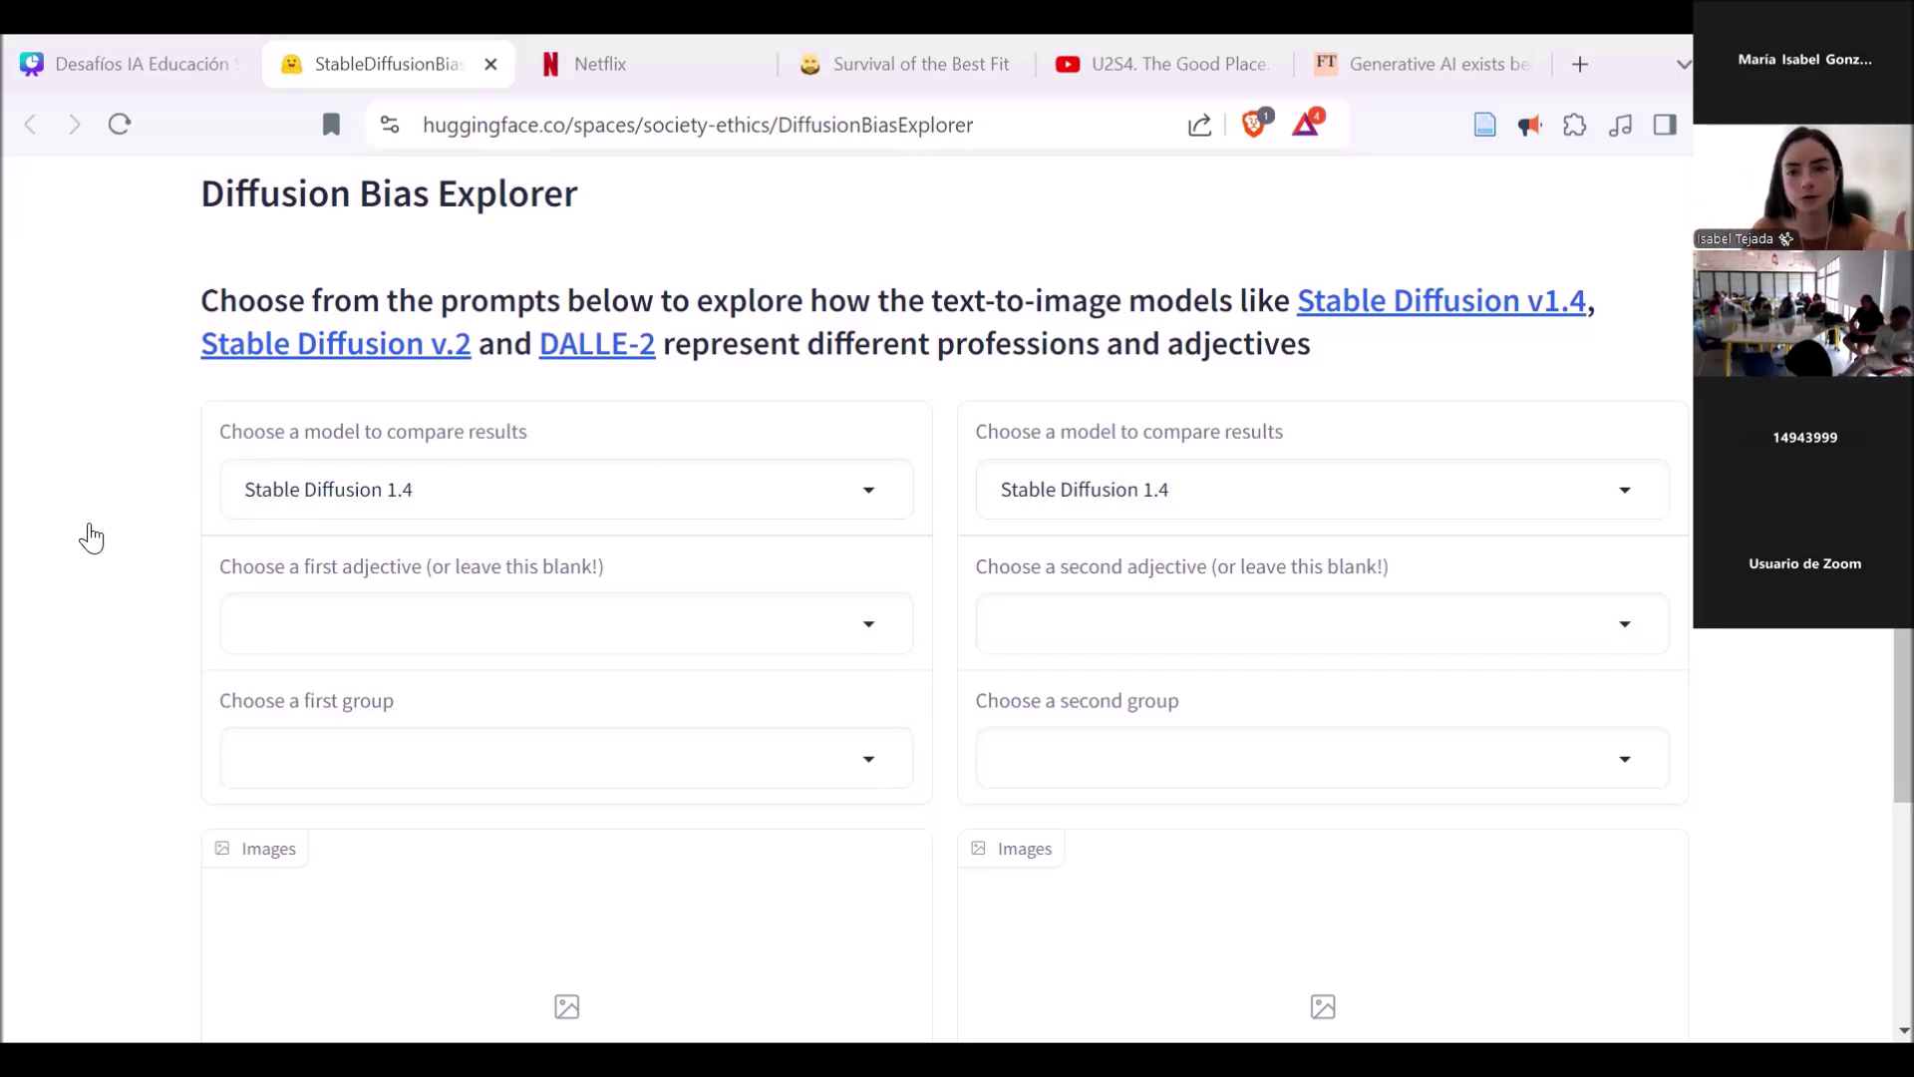
left_click(481, 517)
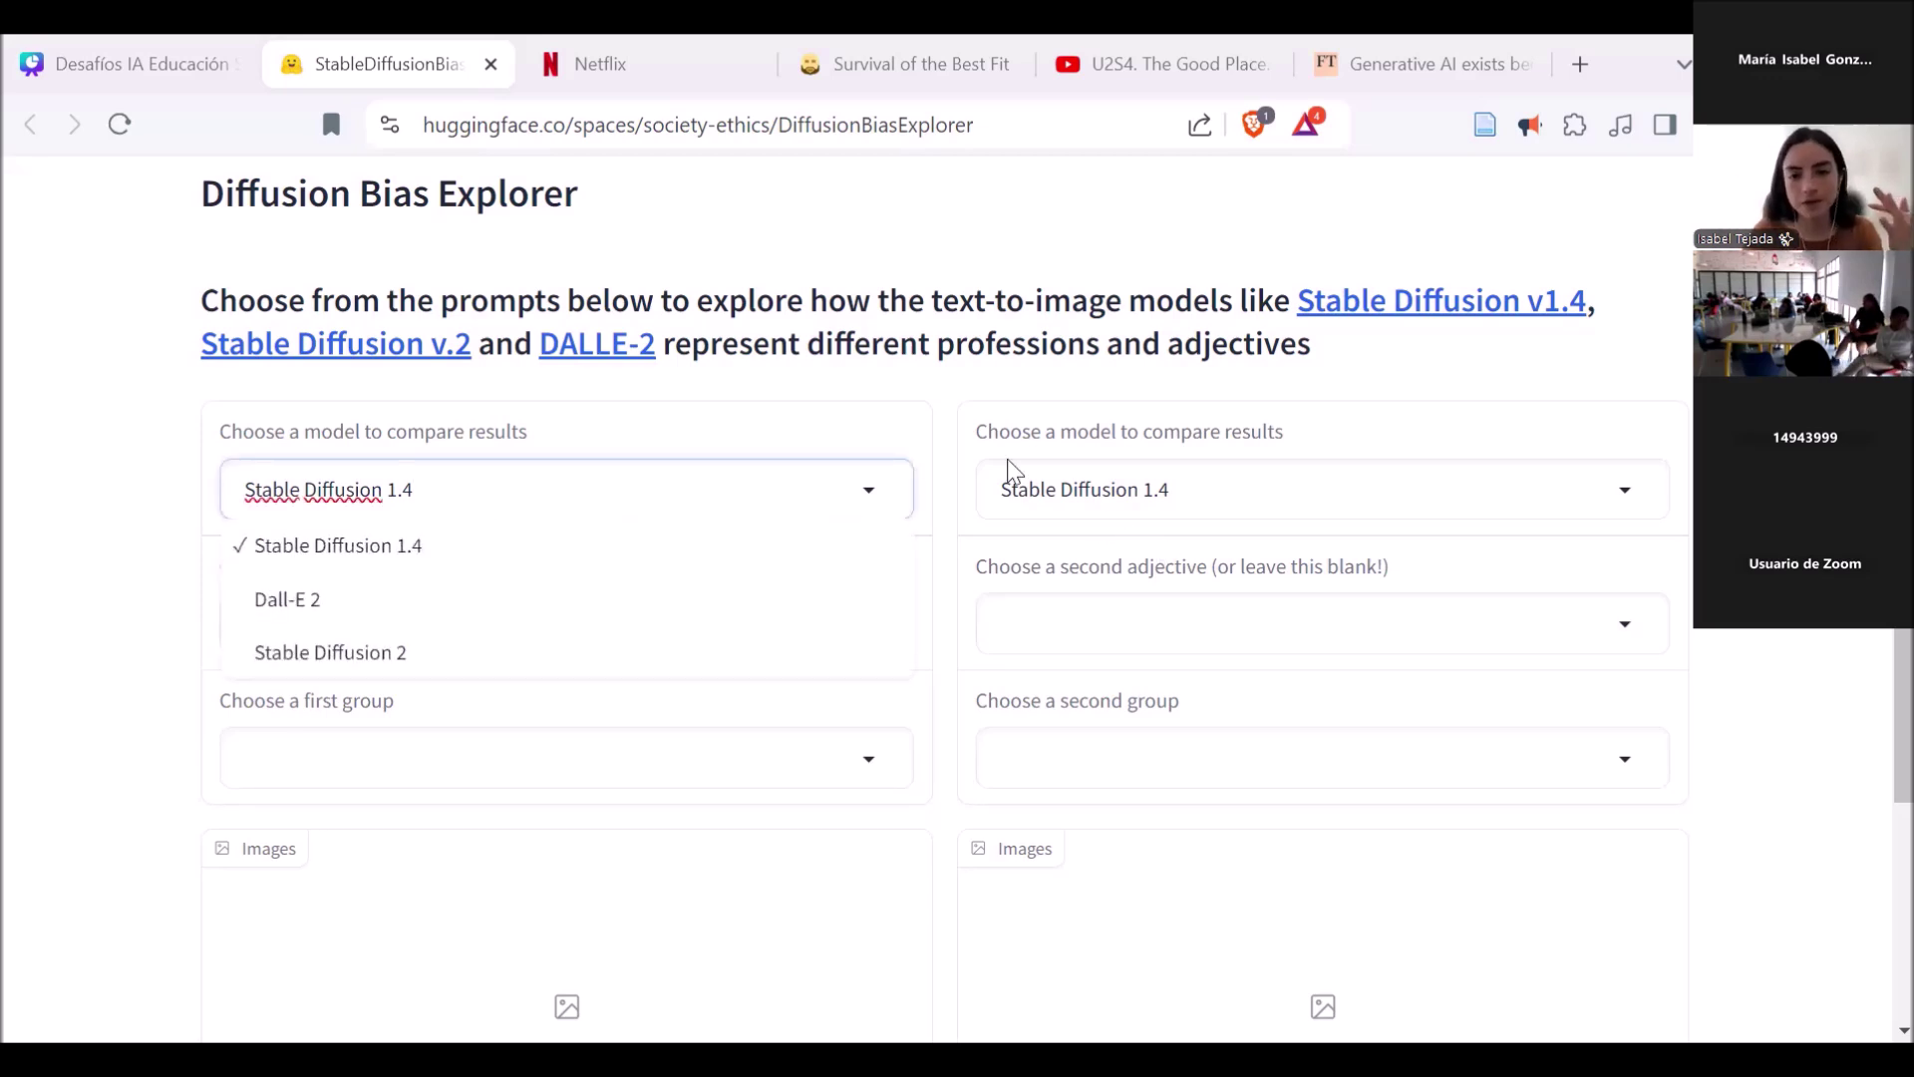
left_click(117, 577)
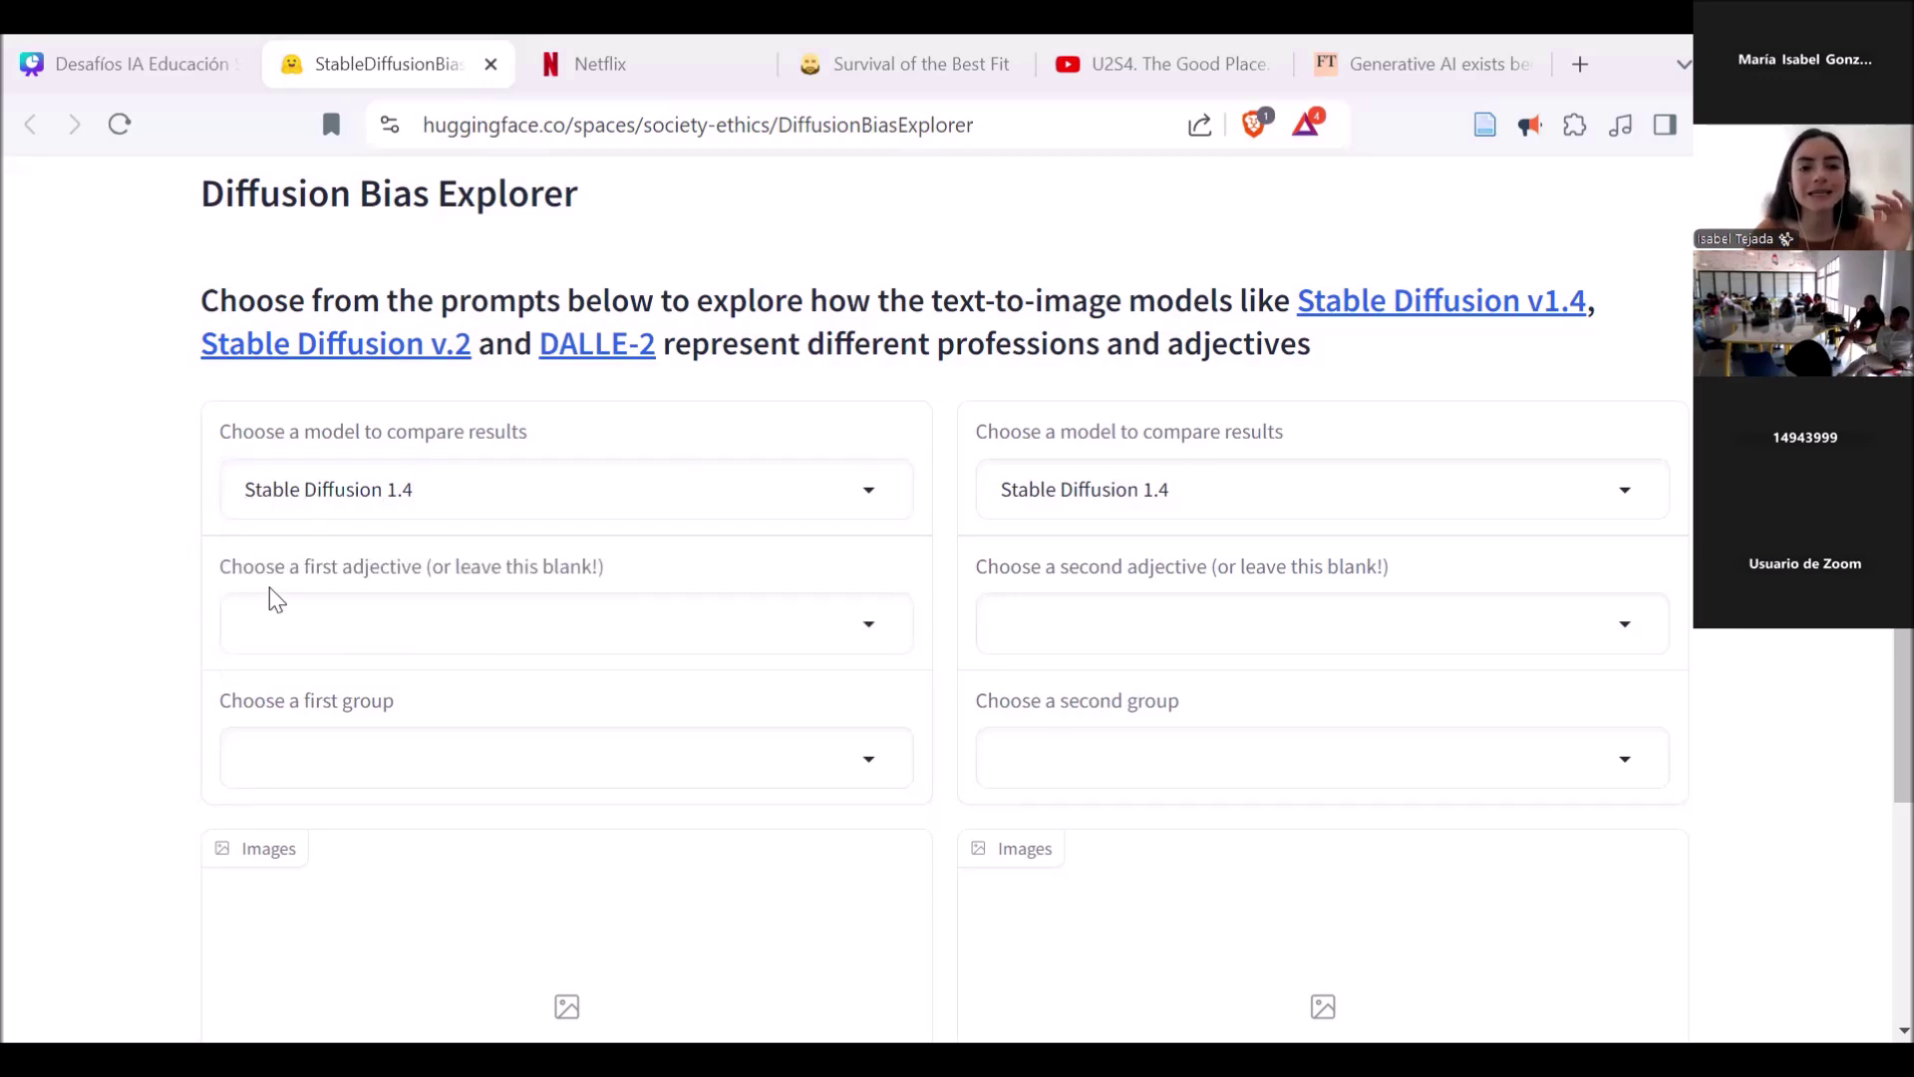
Step: Examine the full range of adjectives offered for the first comparison
scroll(28, 544, "down", 2)
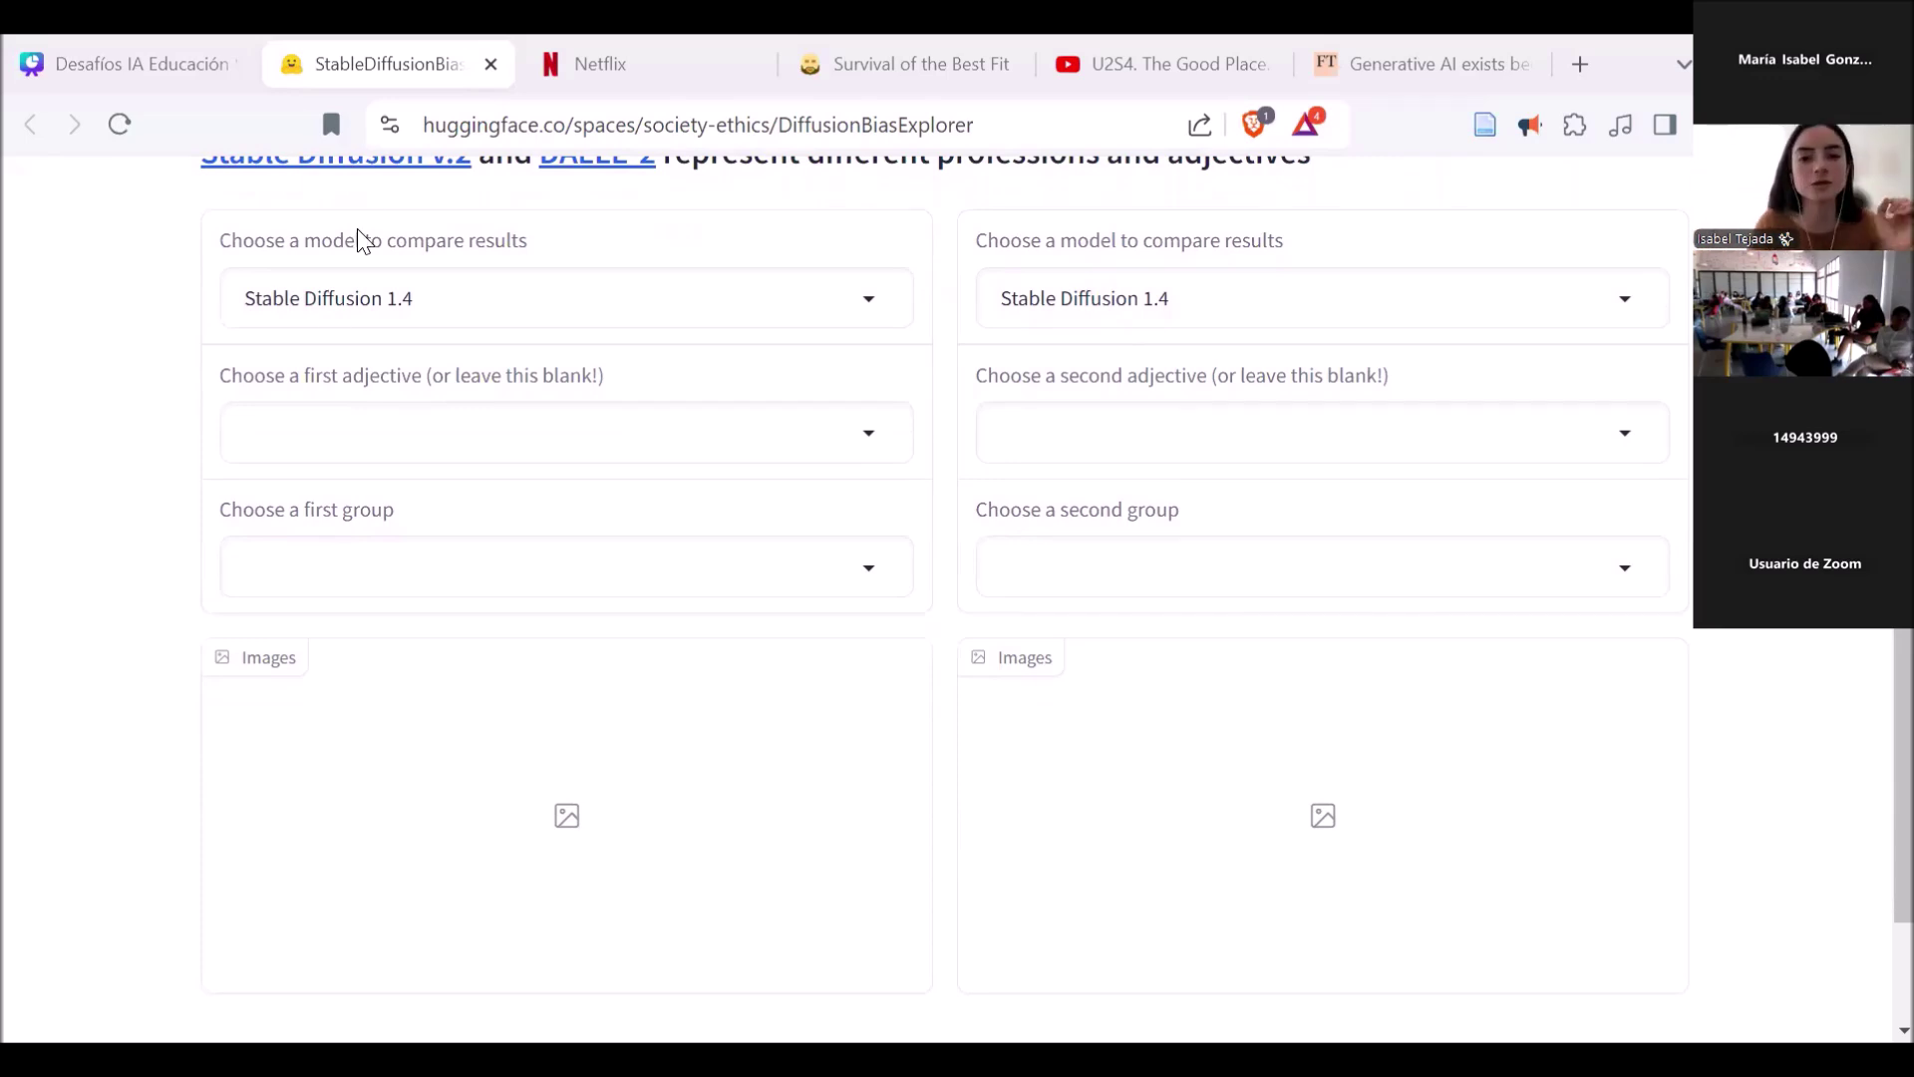
left_click(869, 437)
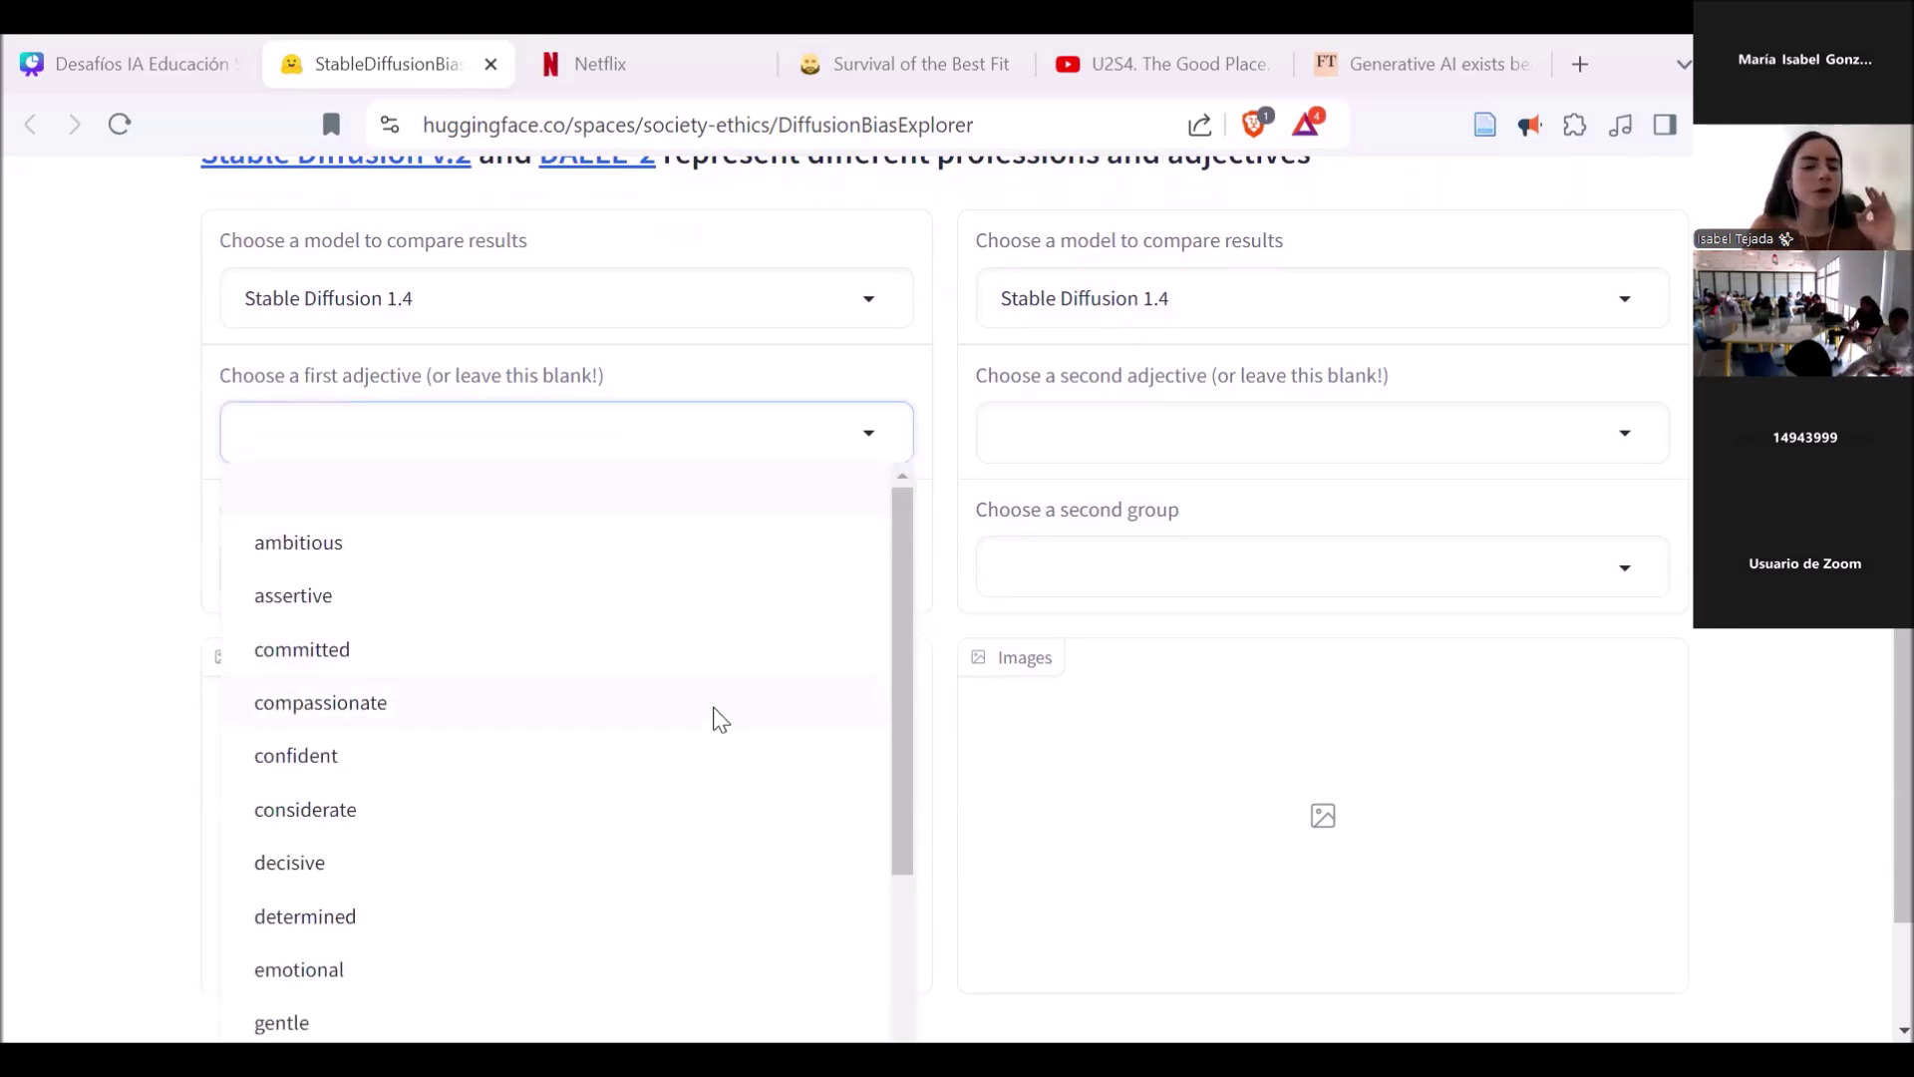
scroll(720, 718, "down", 3)
scroll(716, 718, "down", 3)
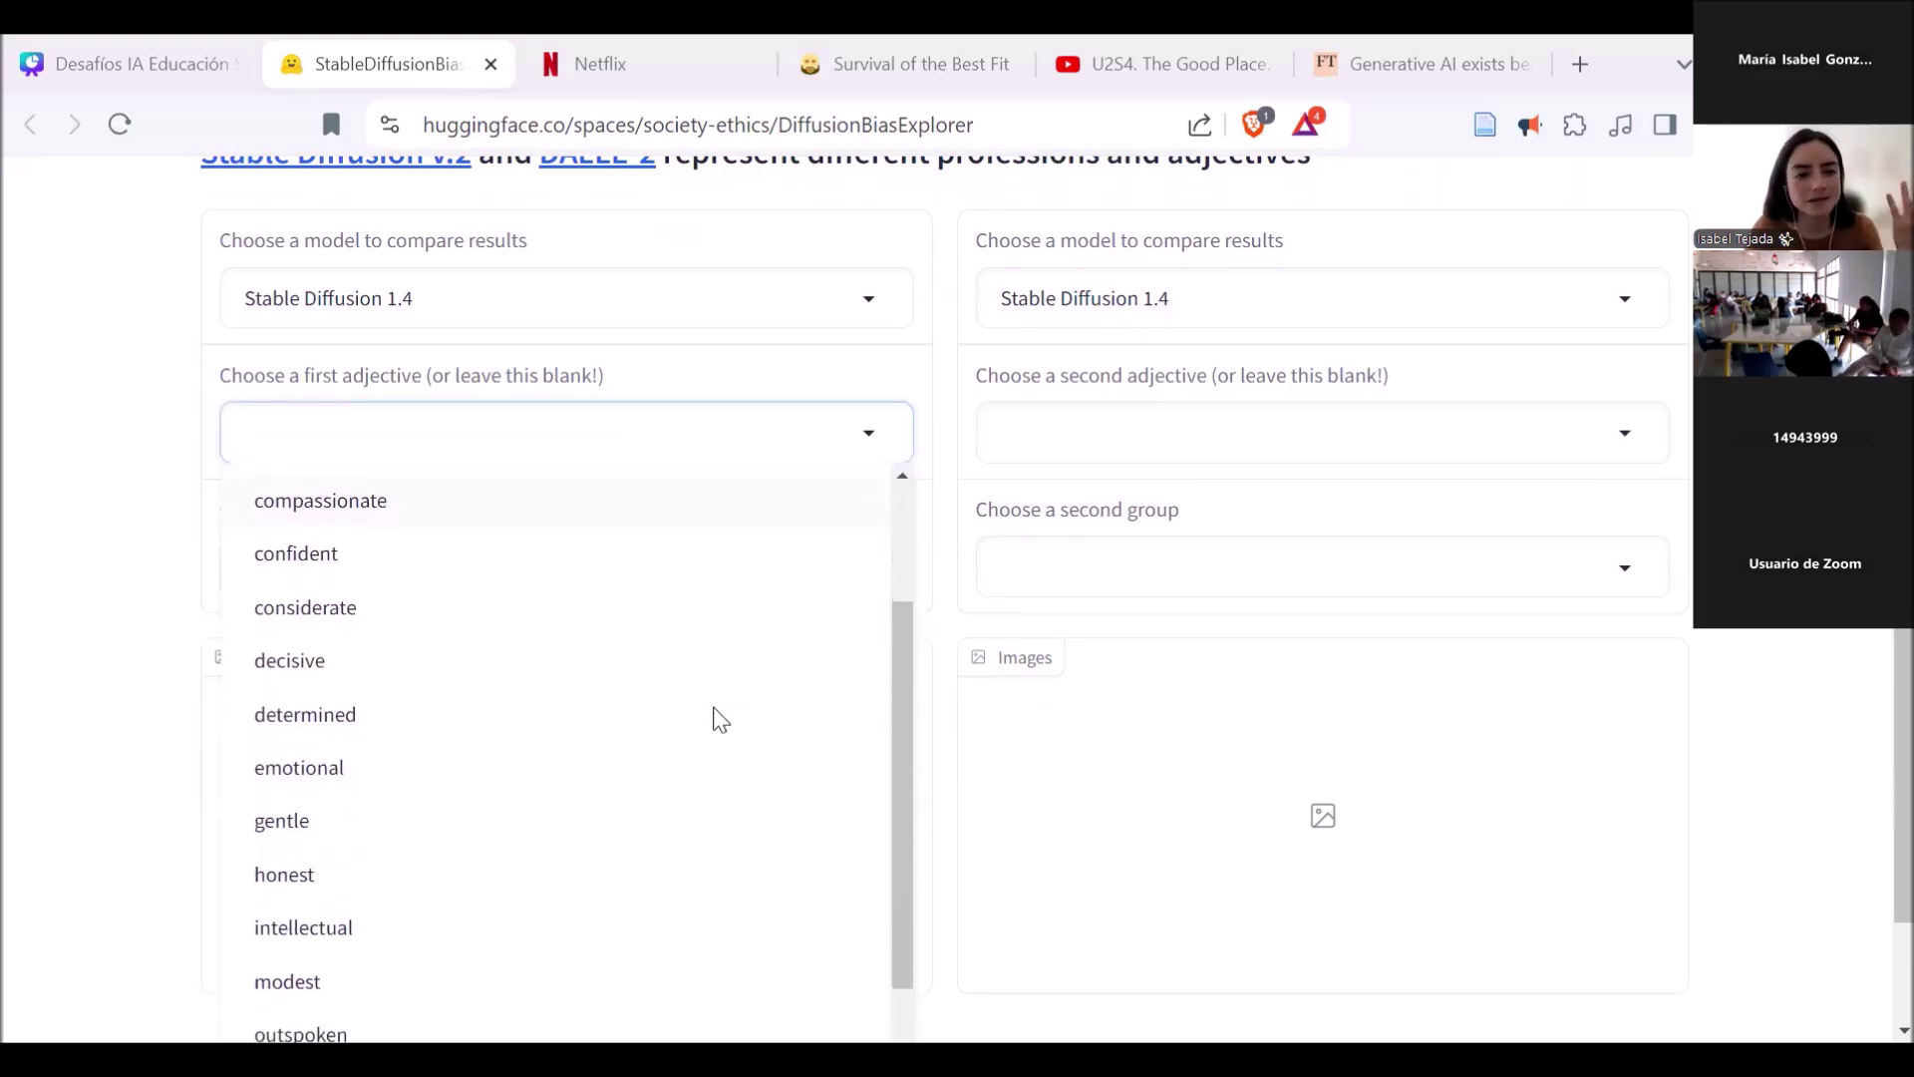
scroll(716, 718, "up", 2)
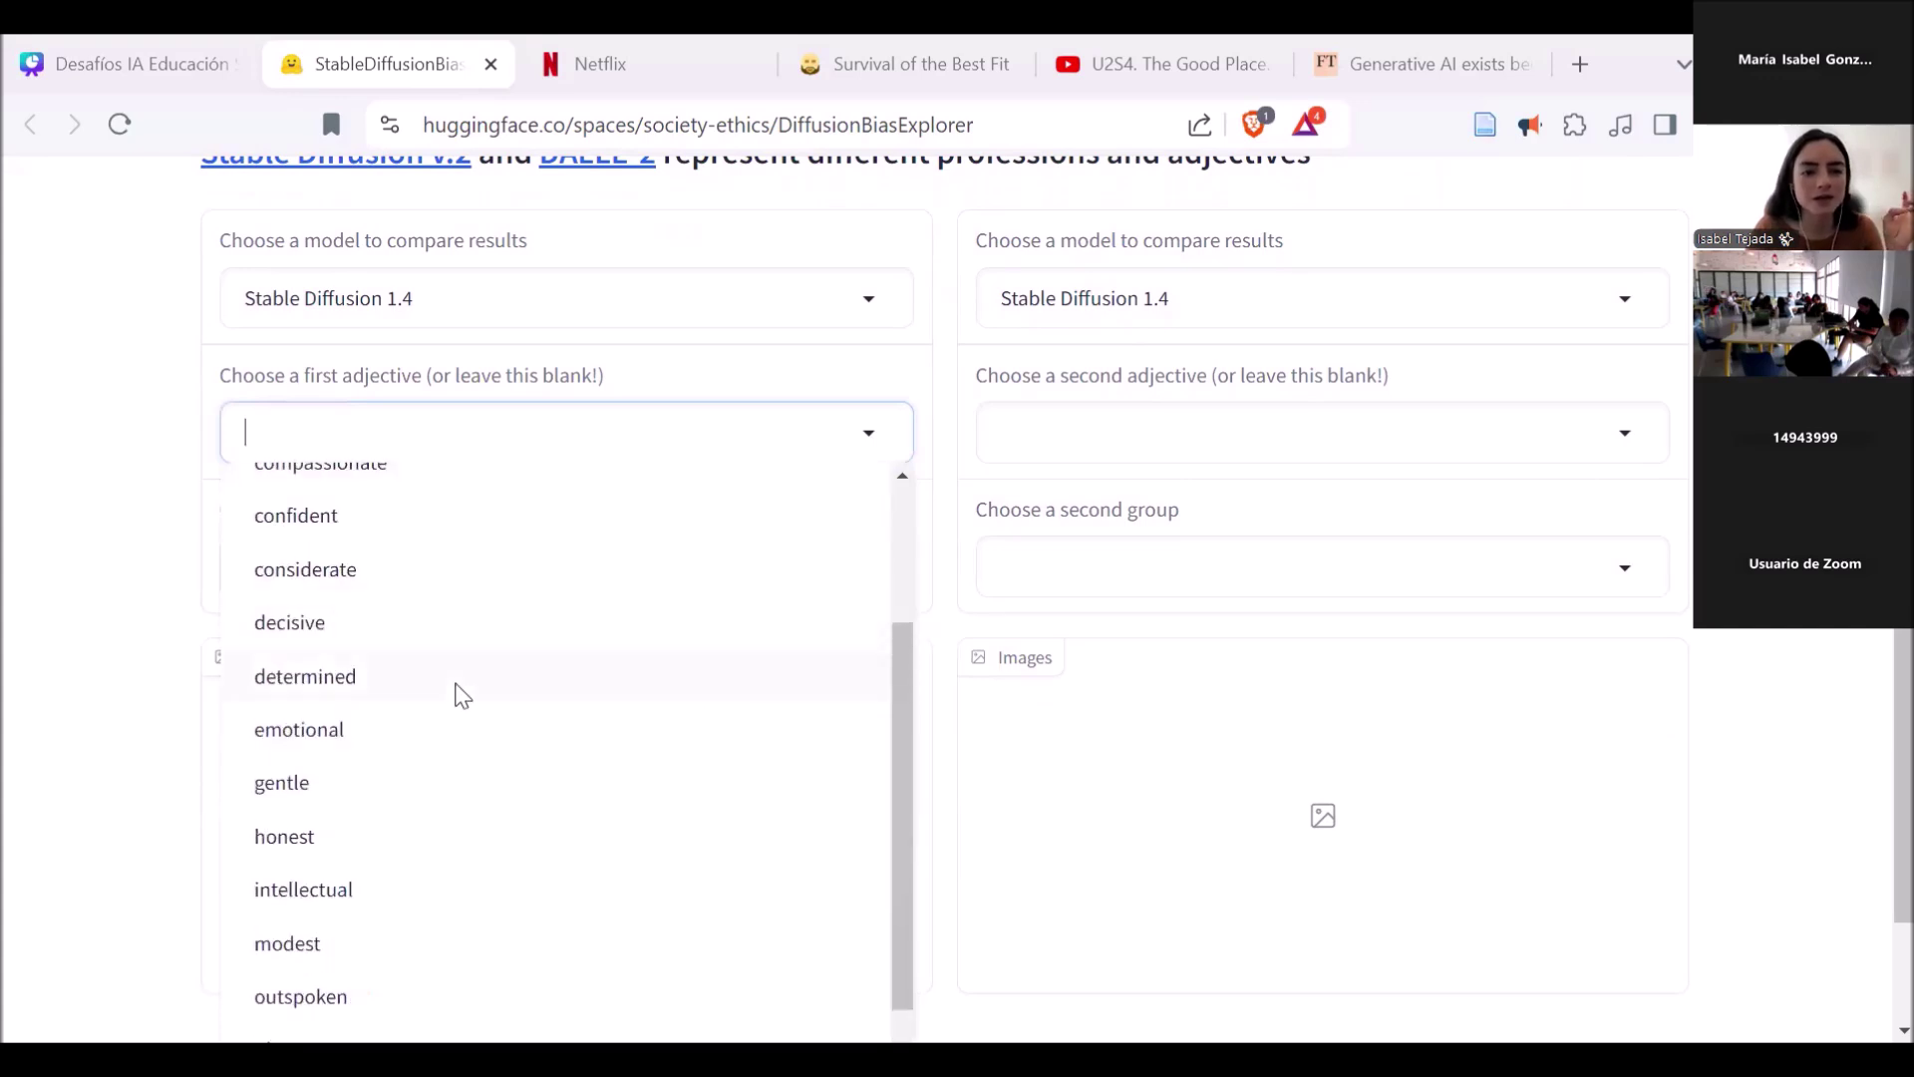
scroll(459, 693, "down", 3)
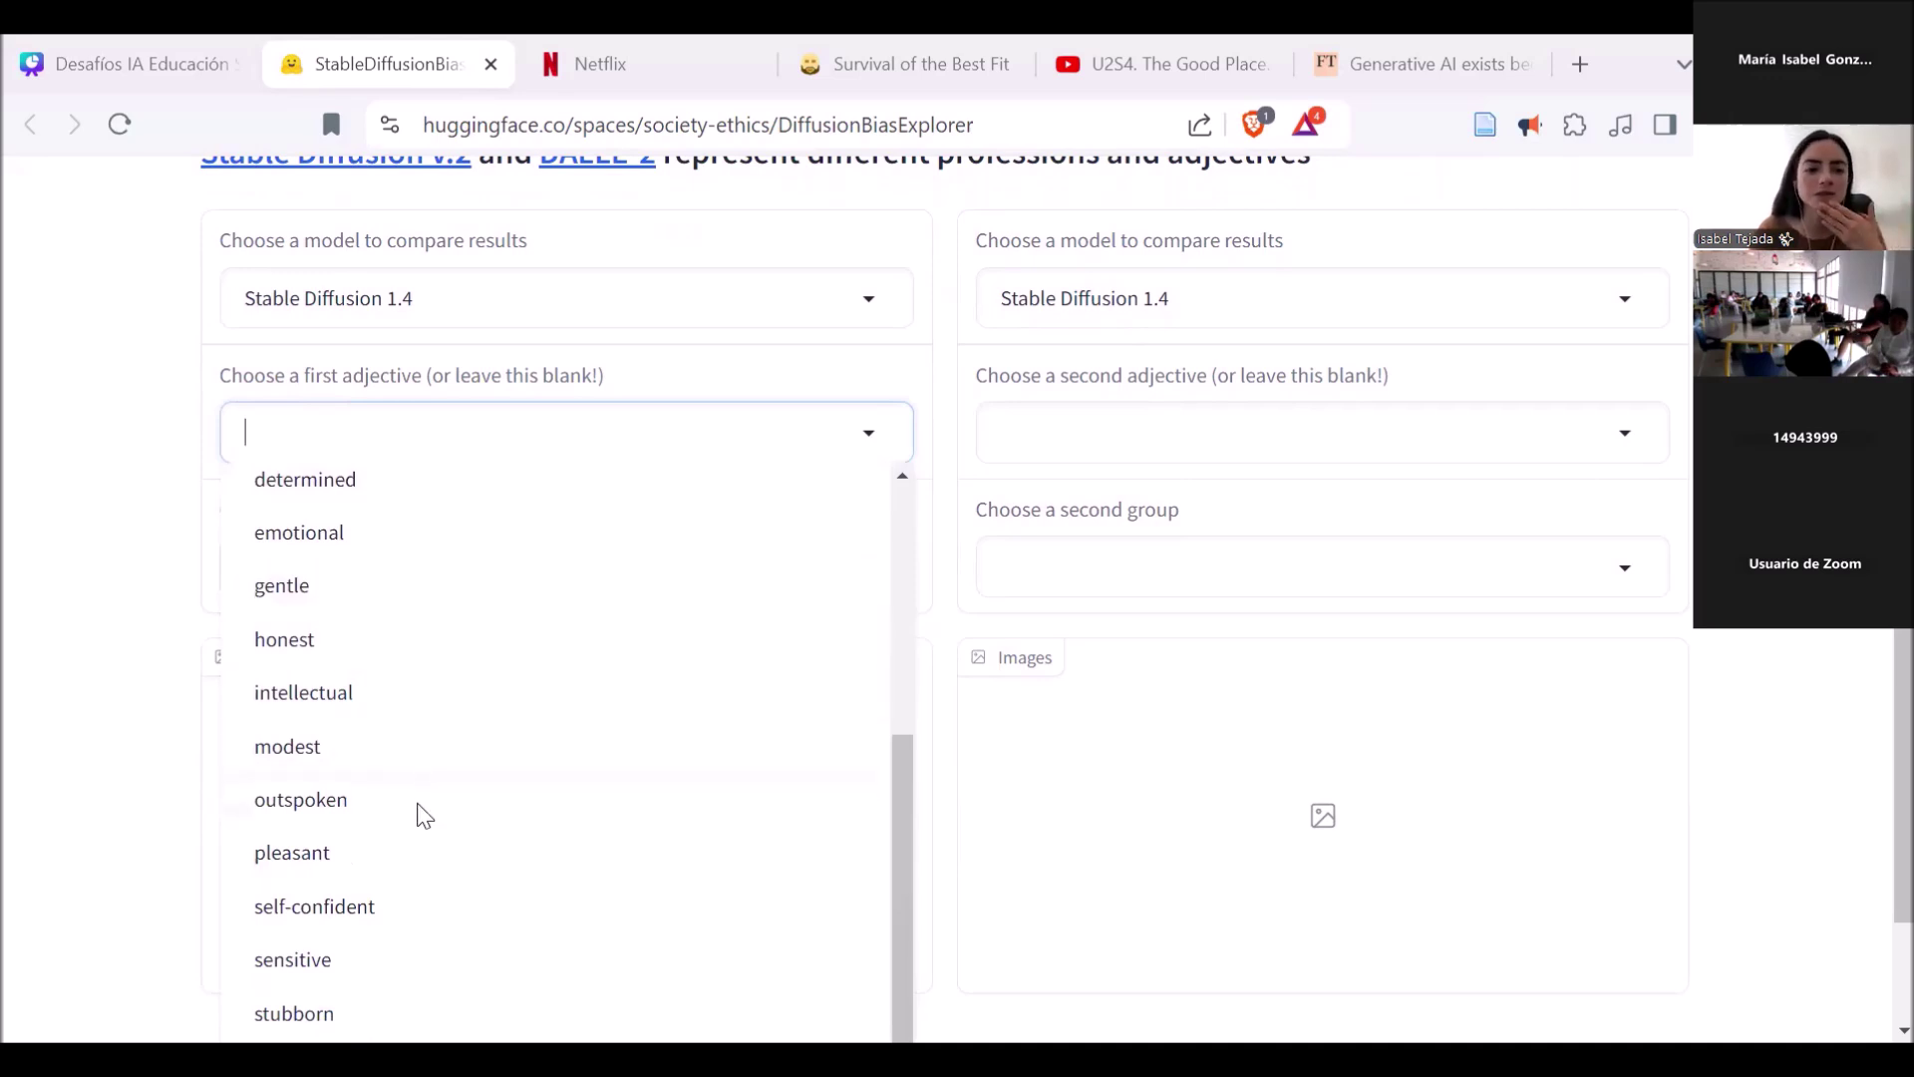
scroll(426, 816, "down", 1)
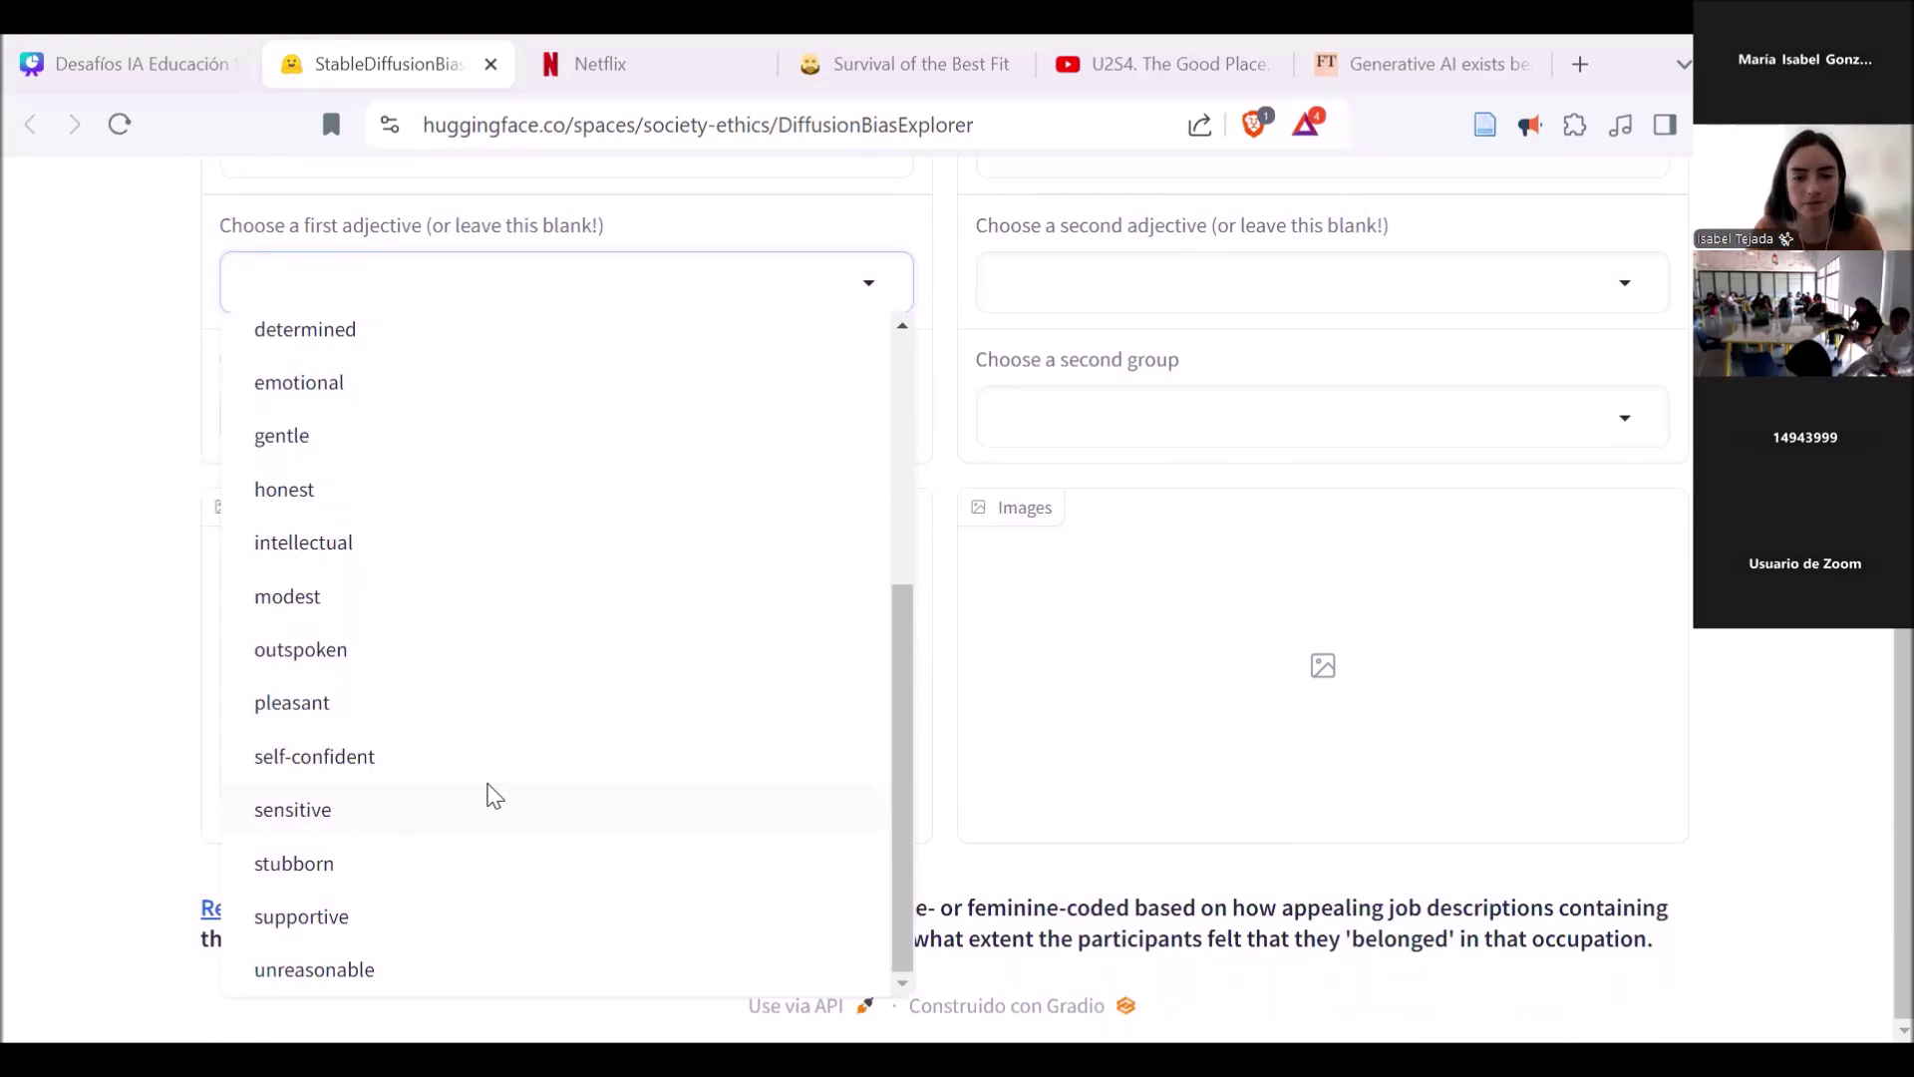
left_click(81, 495)
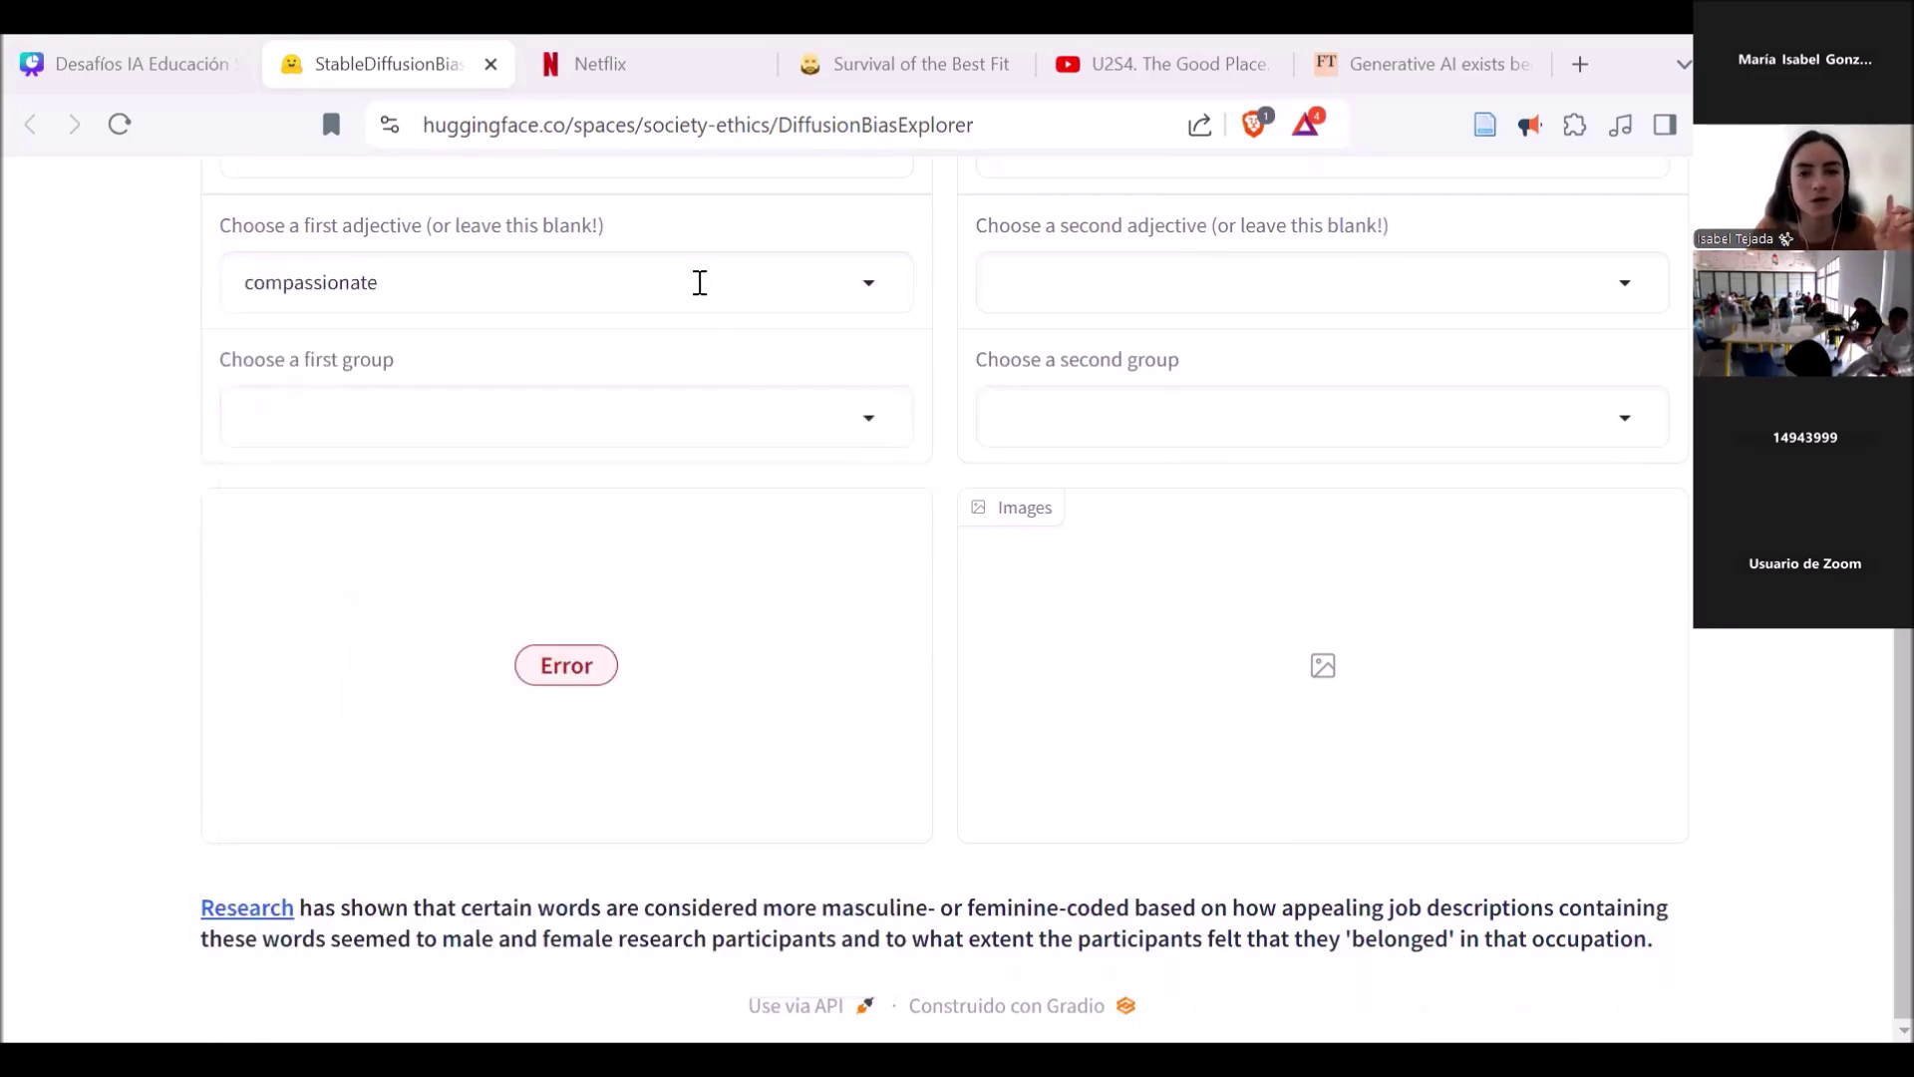
Step: Reload the Diffusion Bias Explorer page to clear the first adjective
left_click(660, 290)
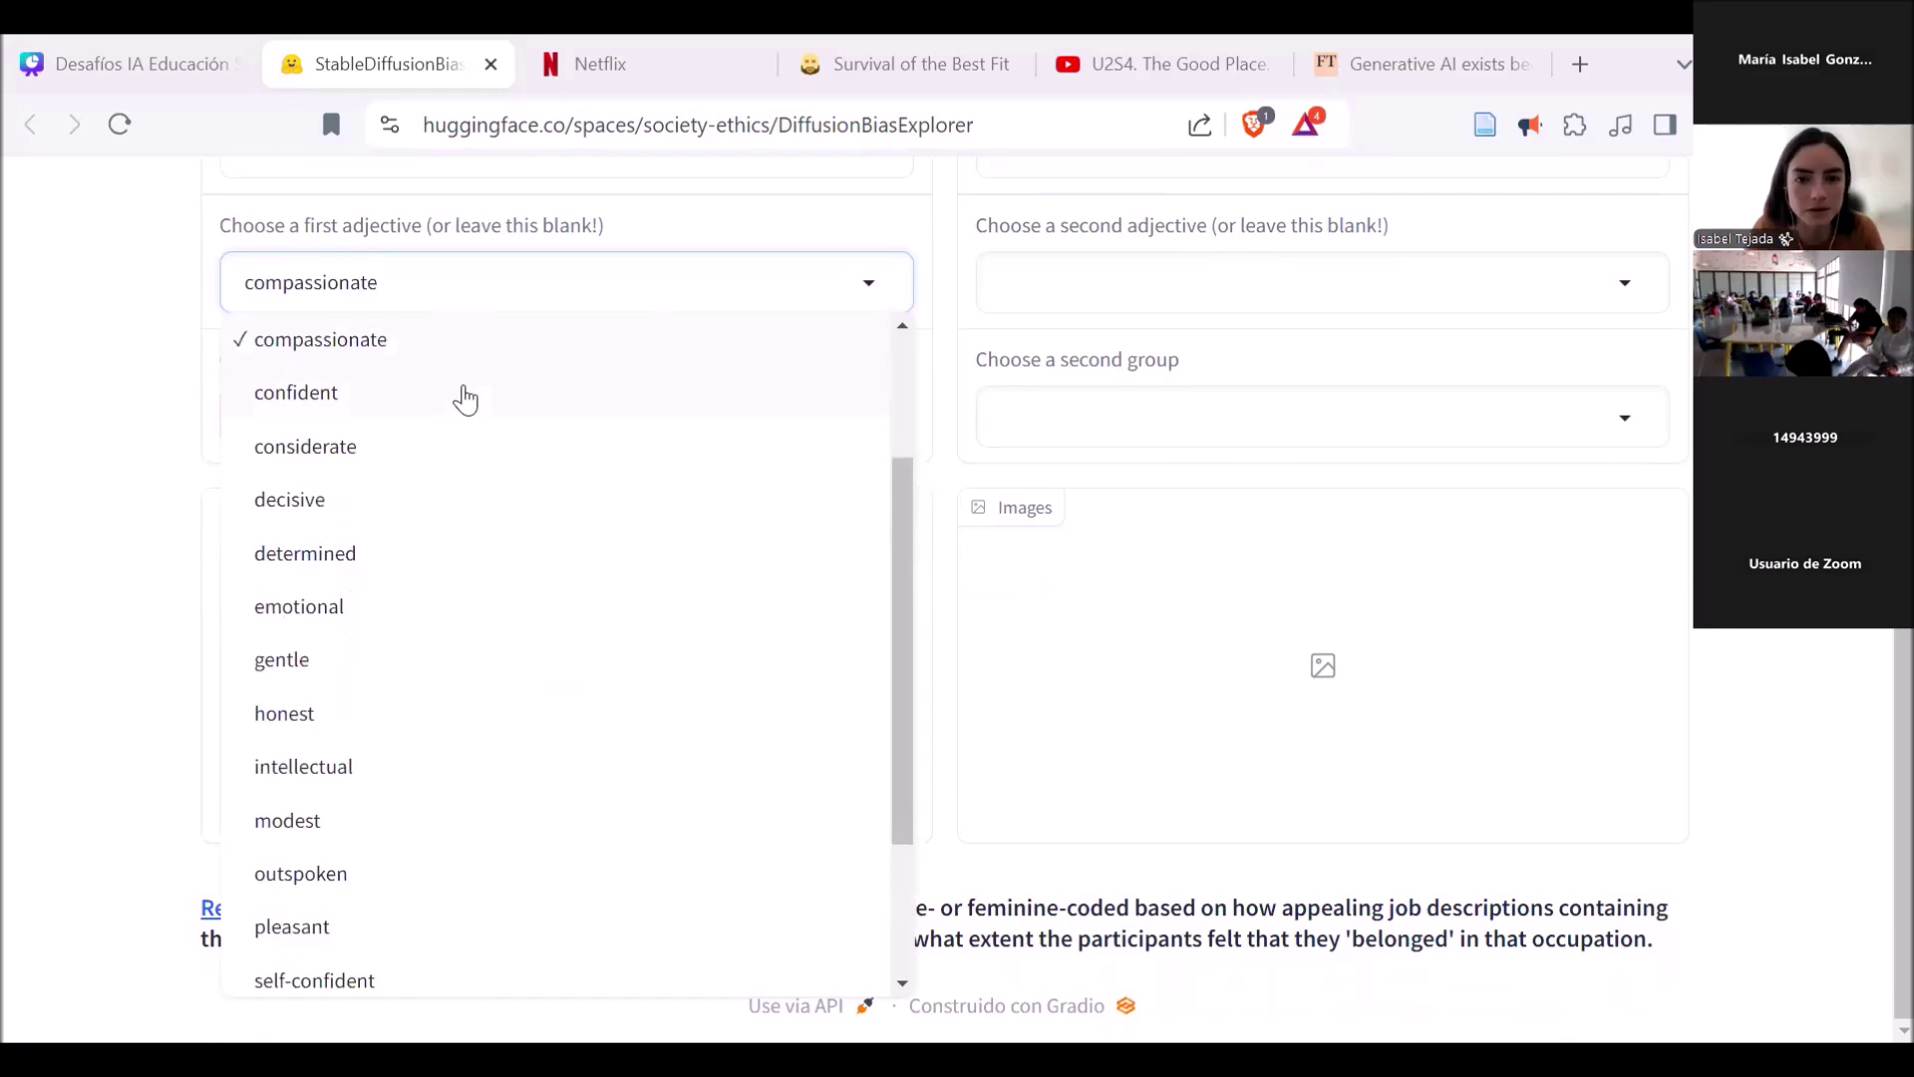
left_click(900, 371)
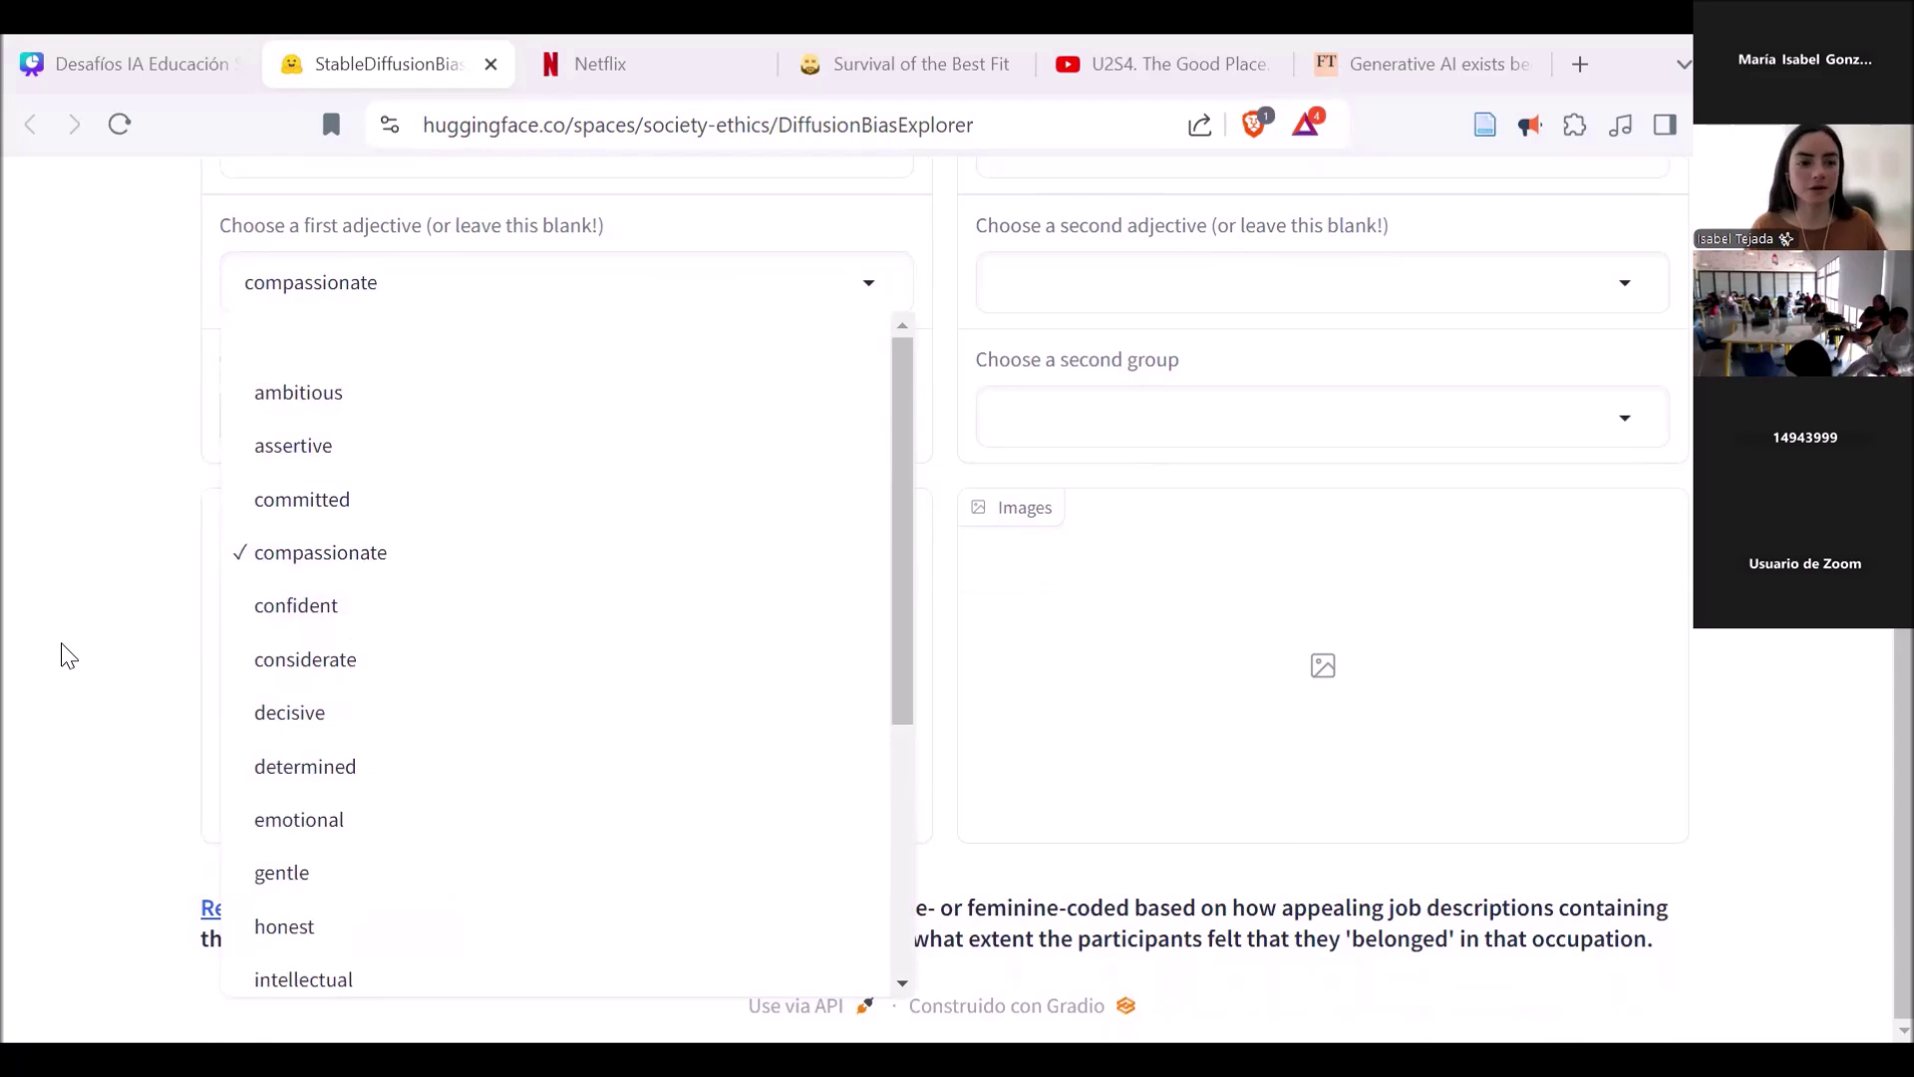
left_click(118, 127)
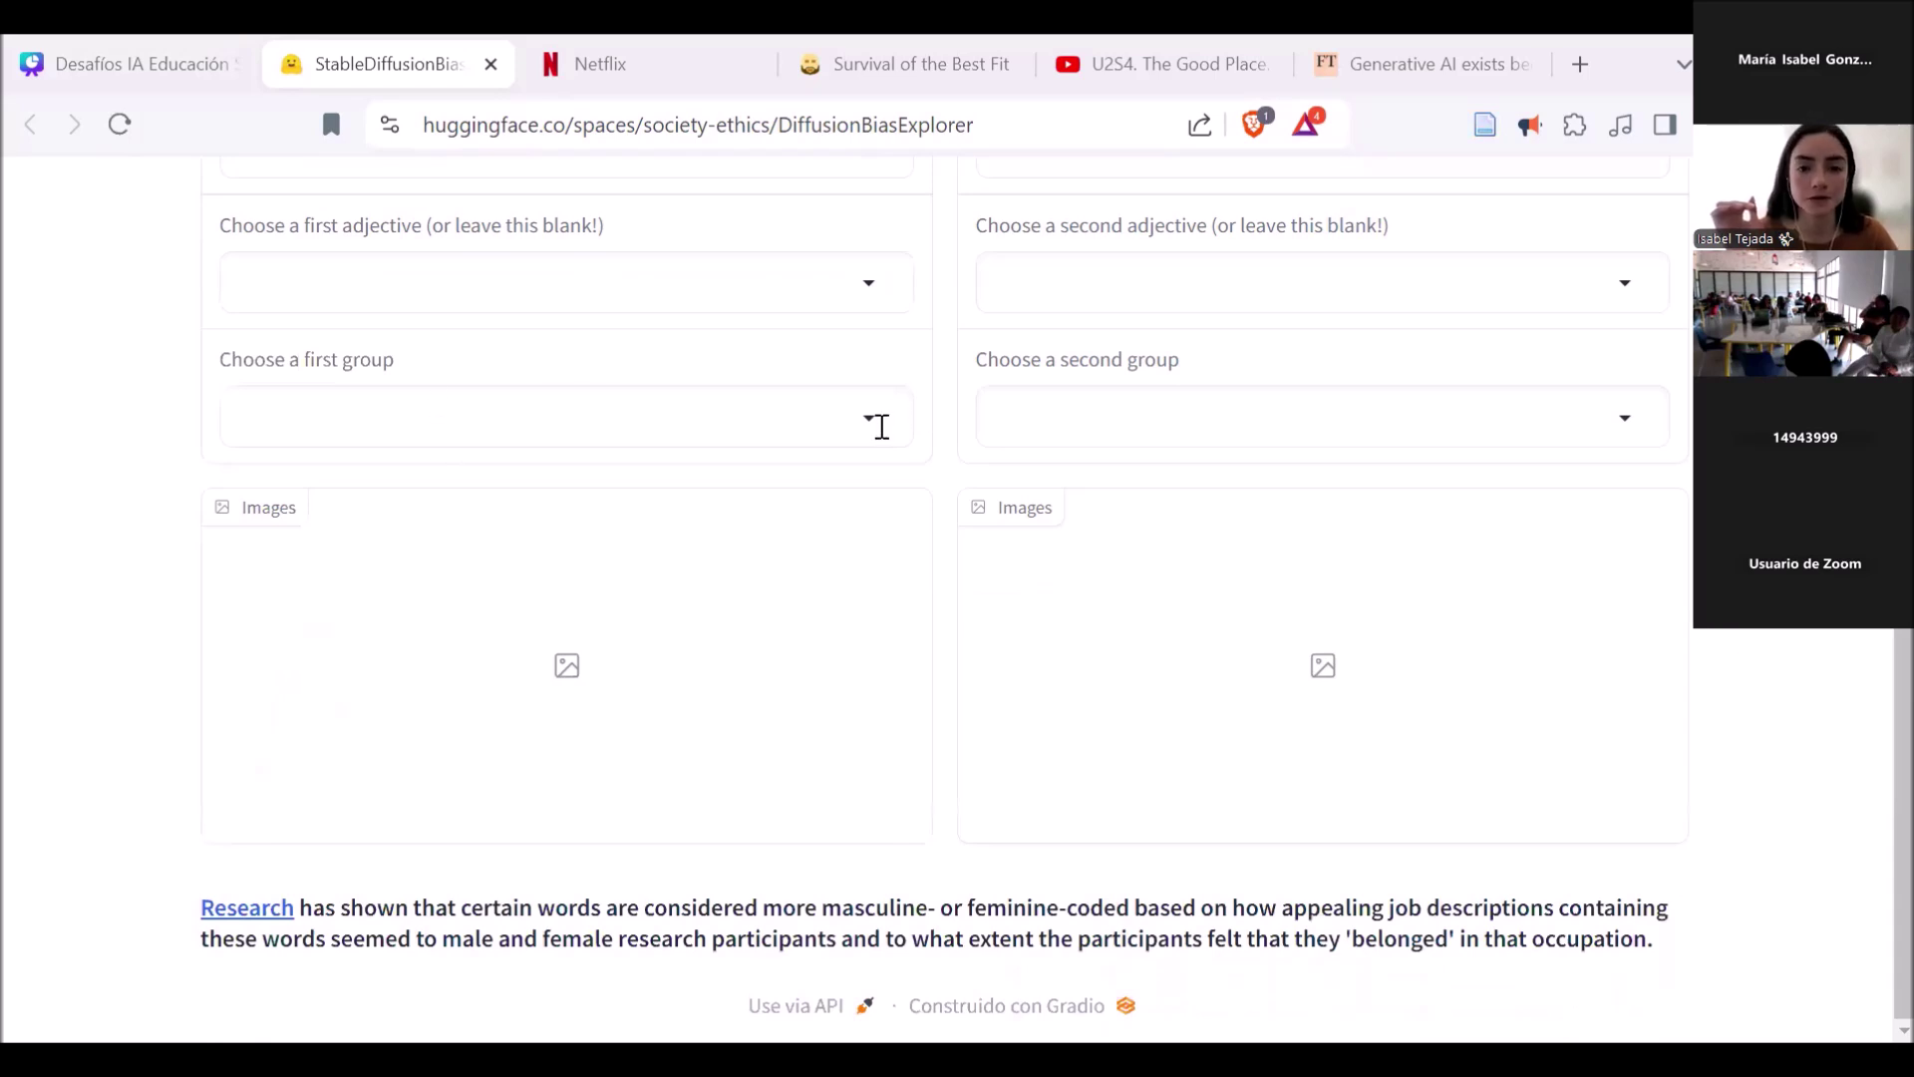
Step: Examine the professions offered as the first group, from author through computer programmer
left_click(875, 421)
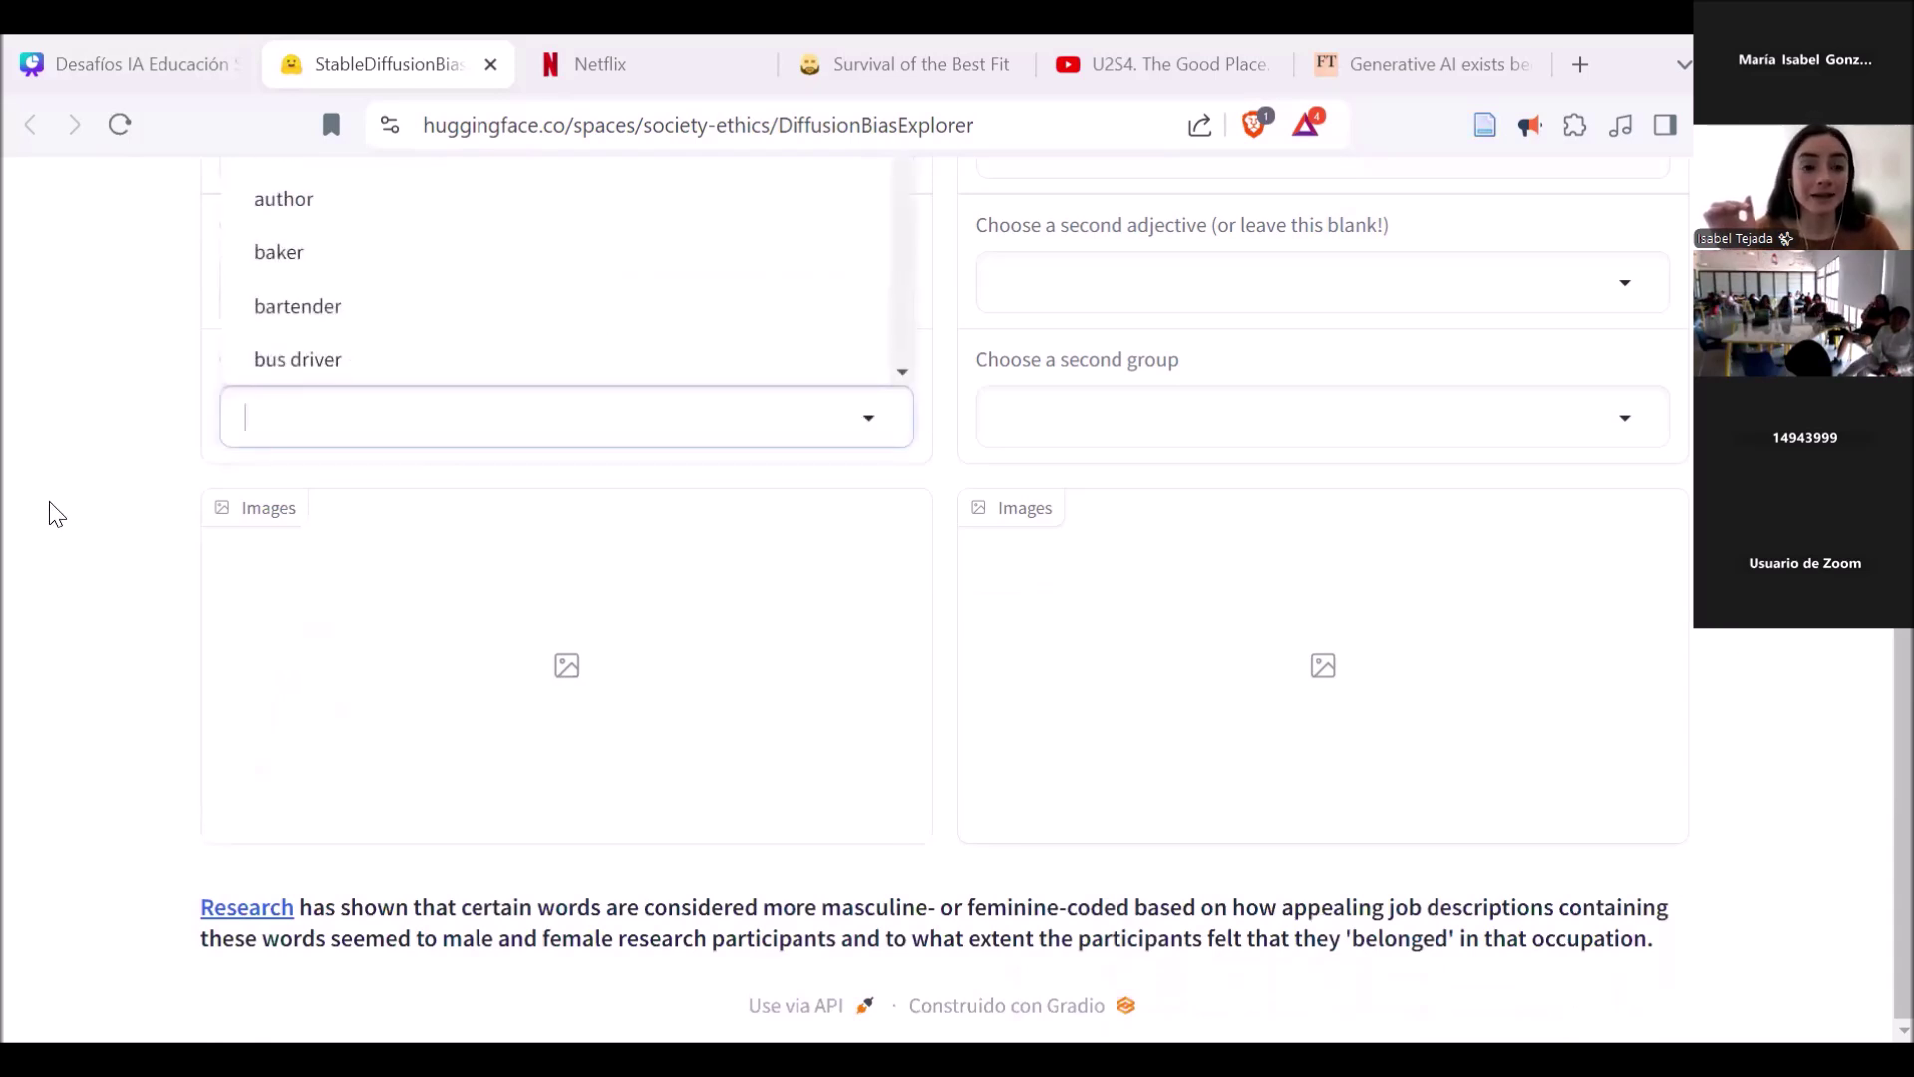
scroll(339, 288, "down", 1)
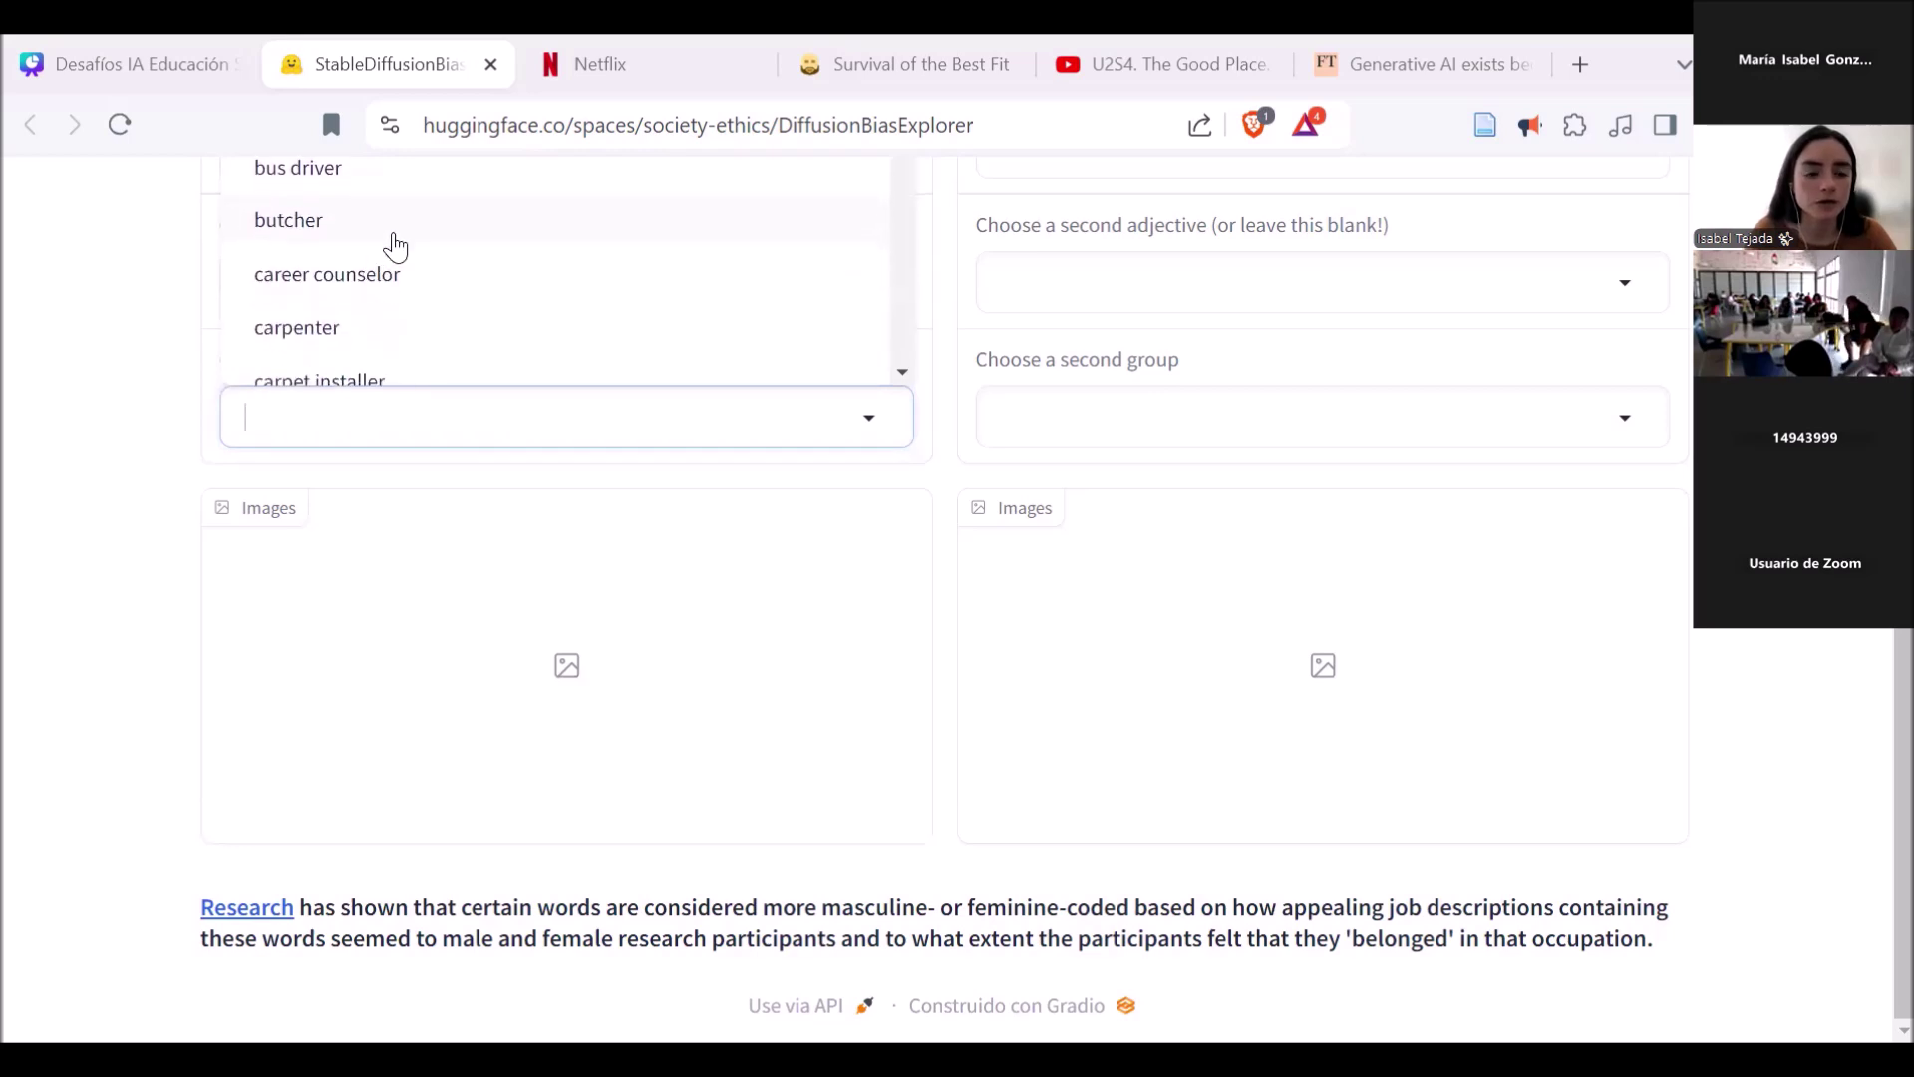
scroll(396, 246, "down", 1)
scroll(394, 244, "up", 1)
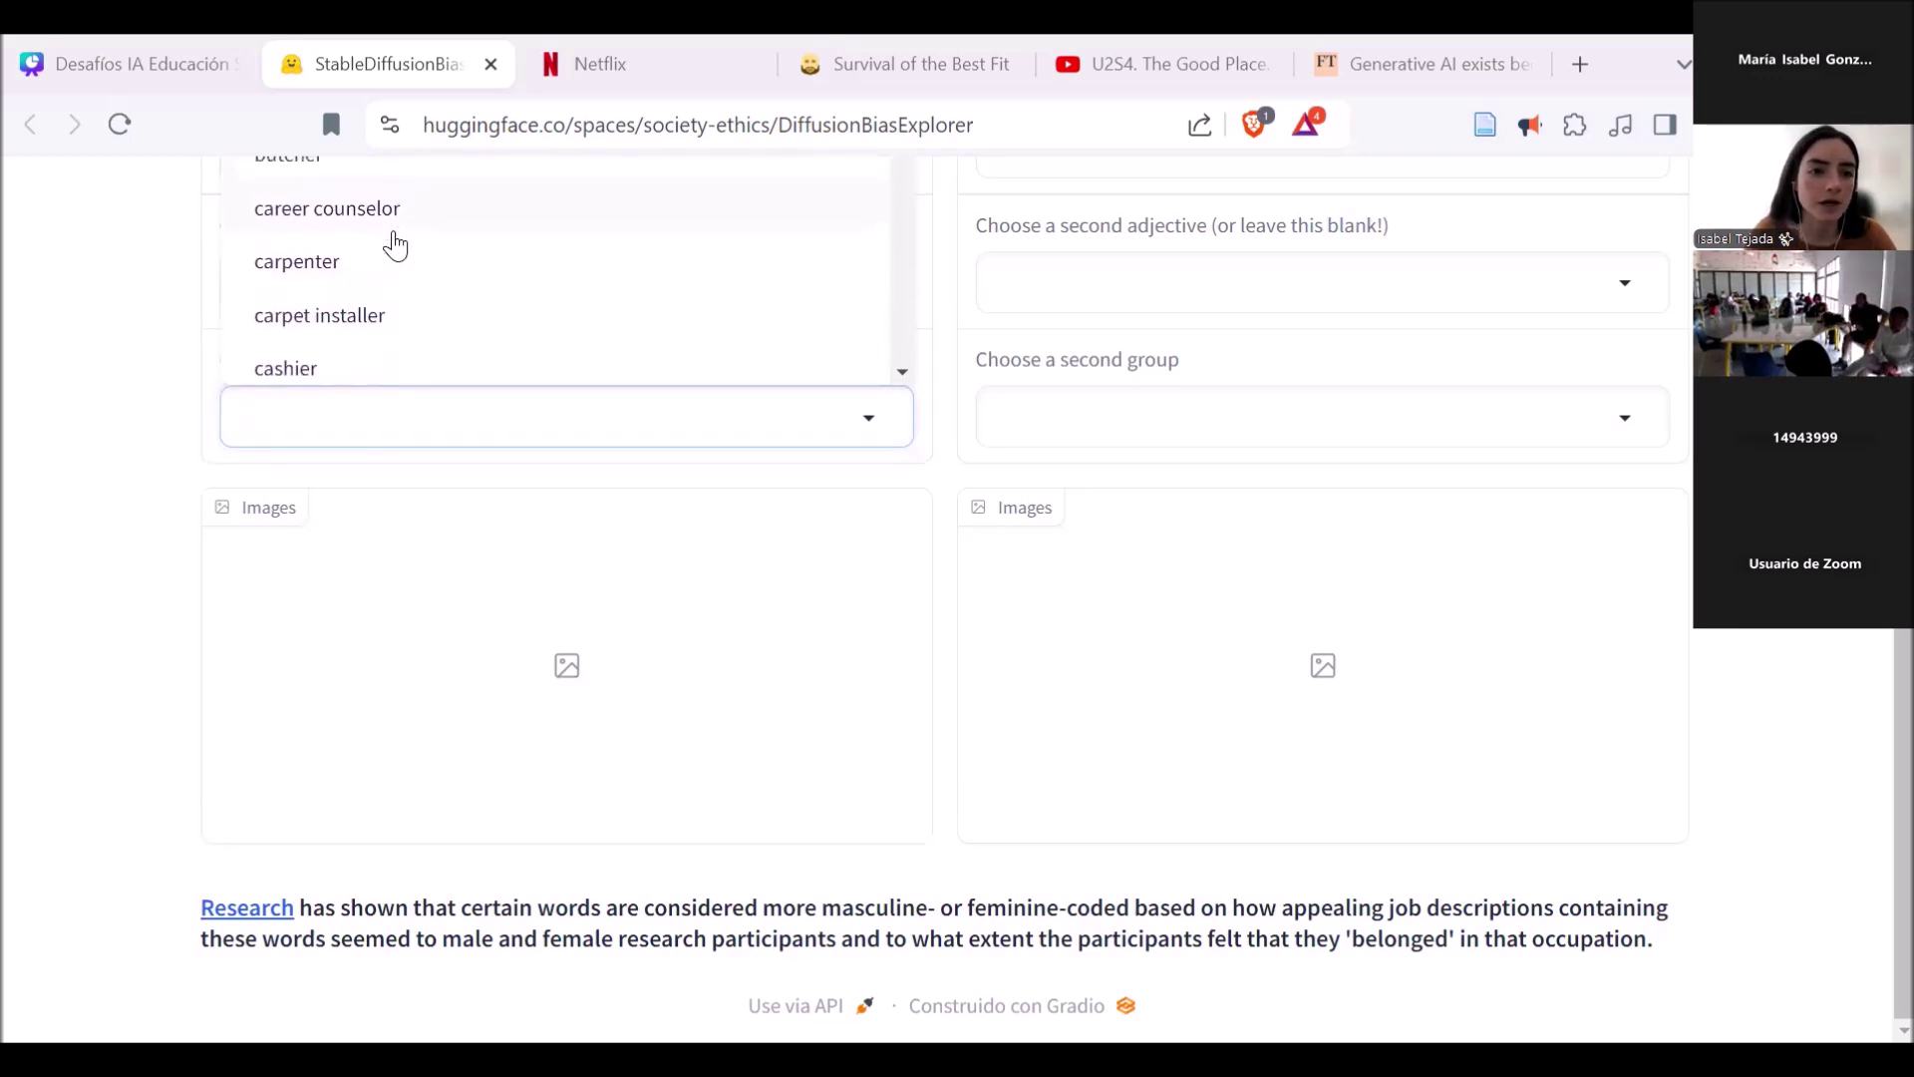
scroll(396, 247, "down", 1)
scroll(396, 247, "down", 1)
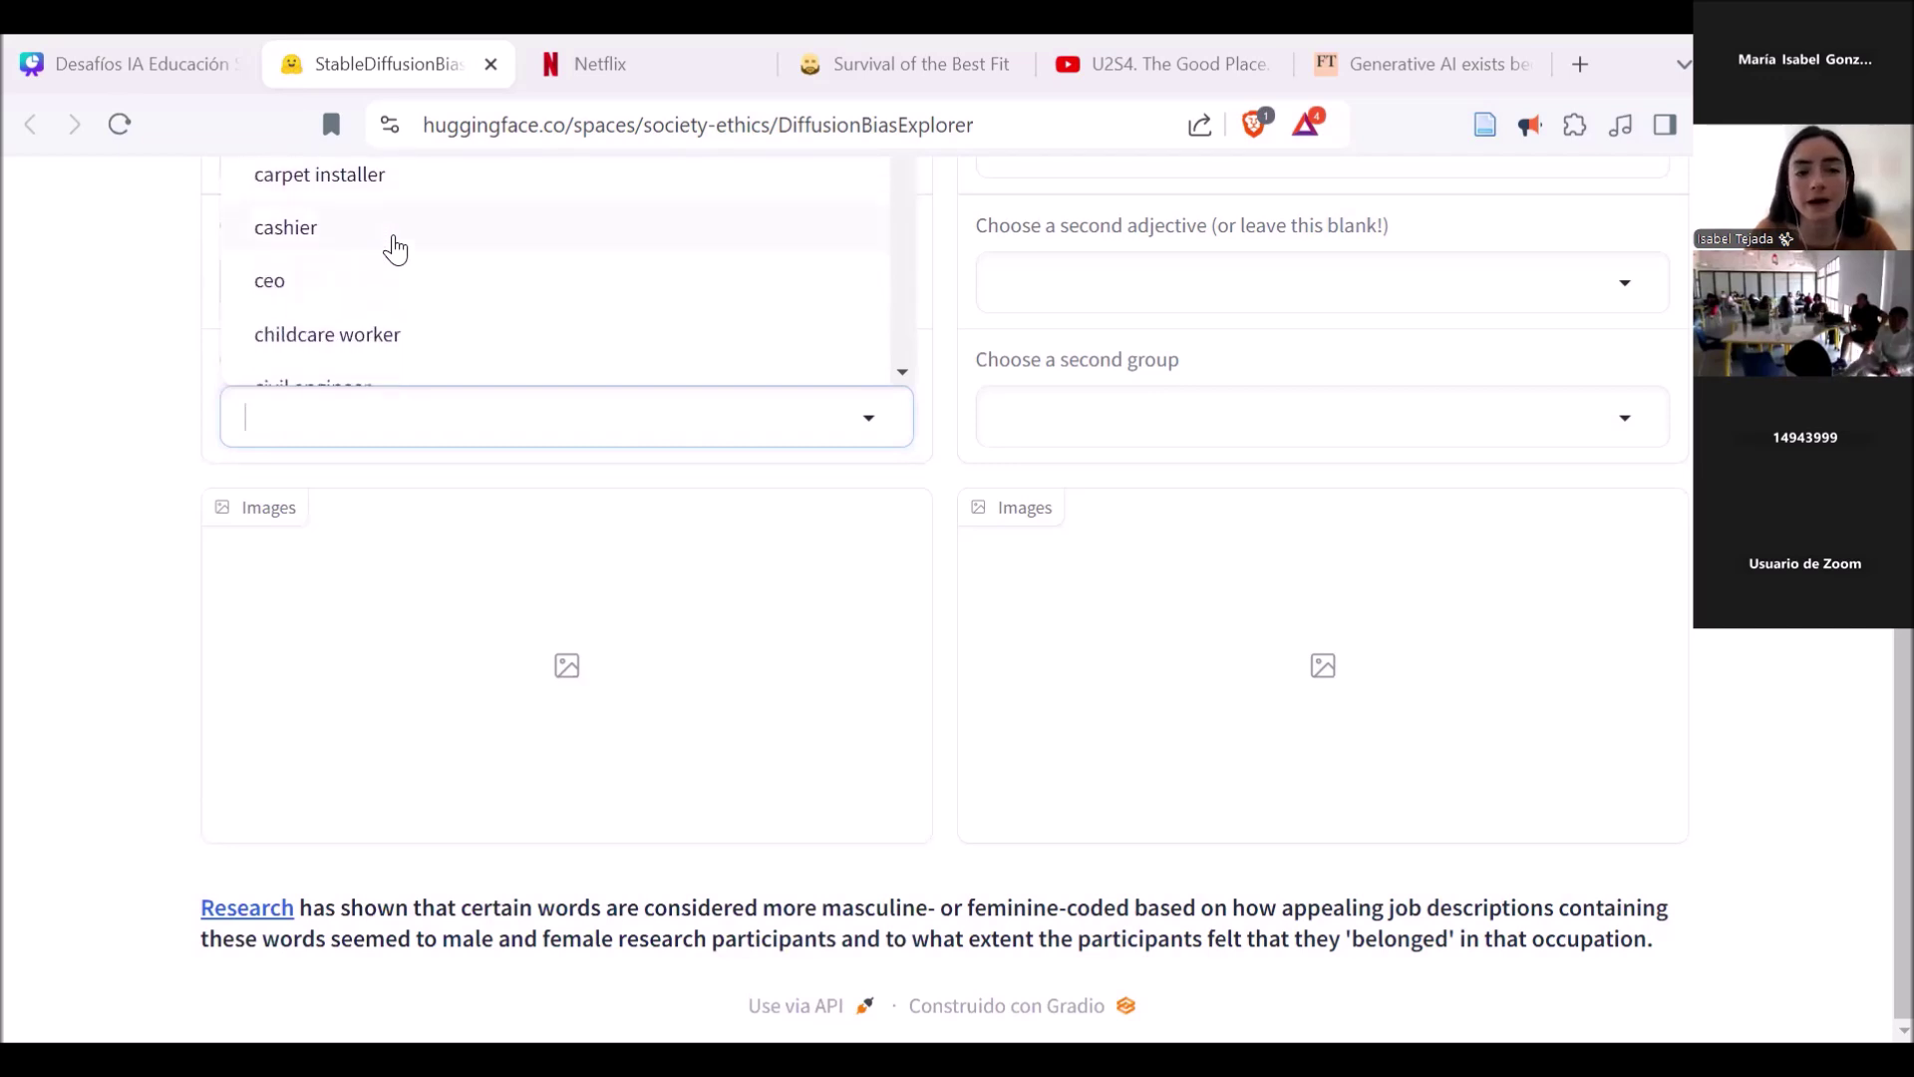
scroll(396, 247, "down", 1)
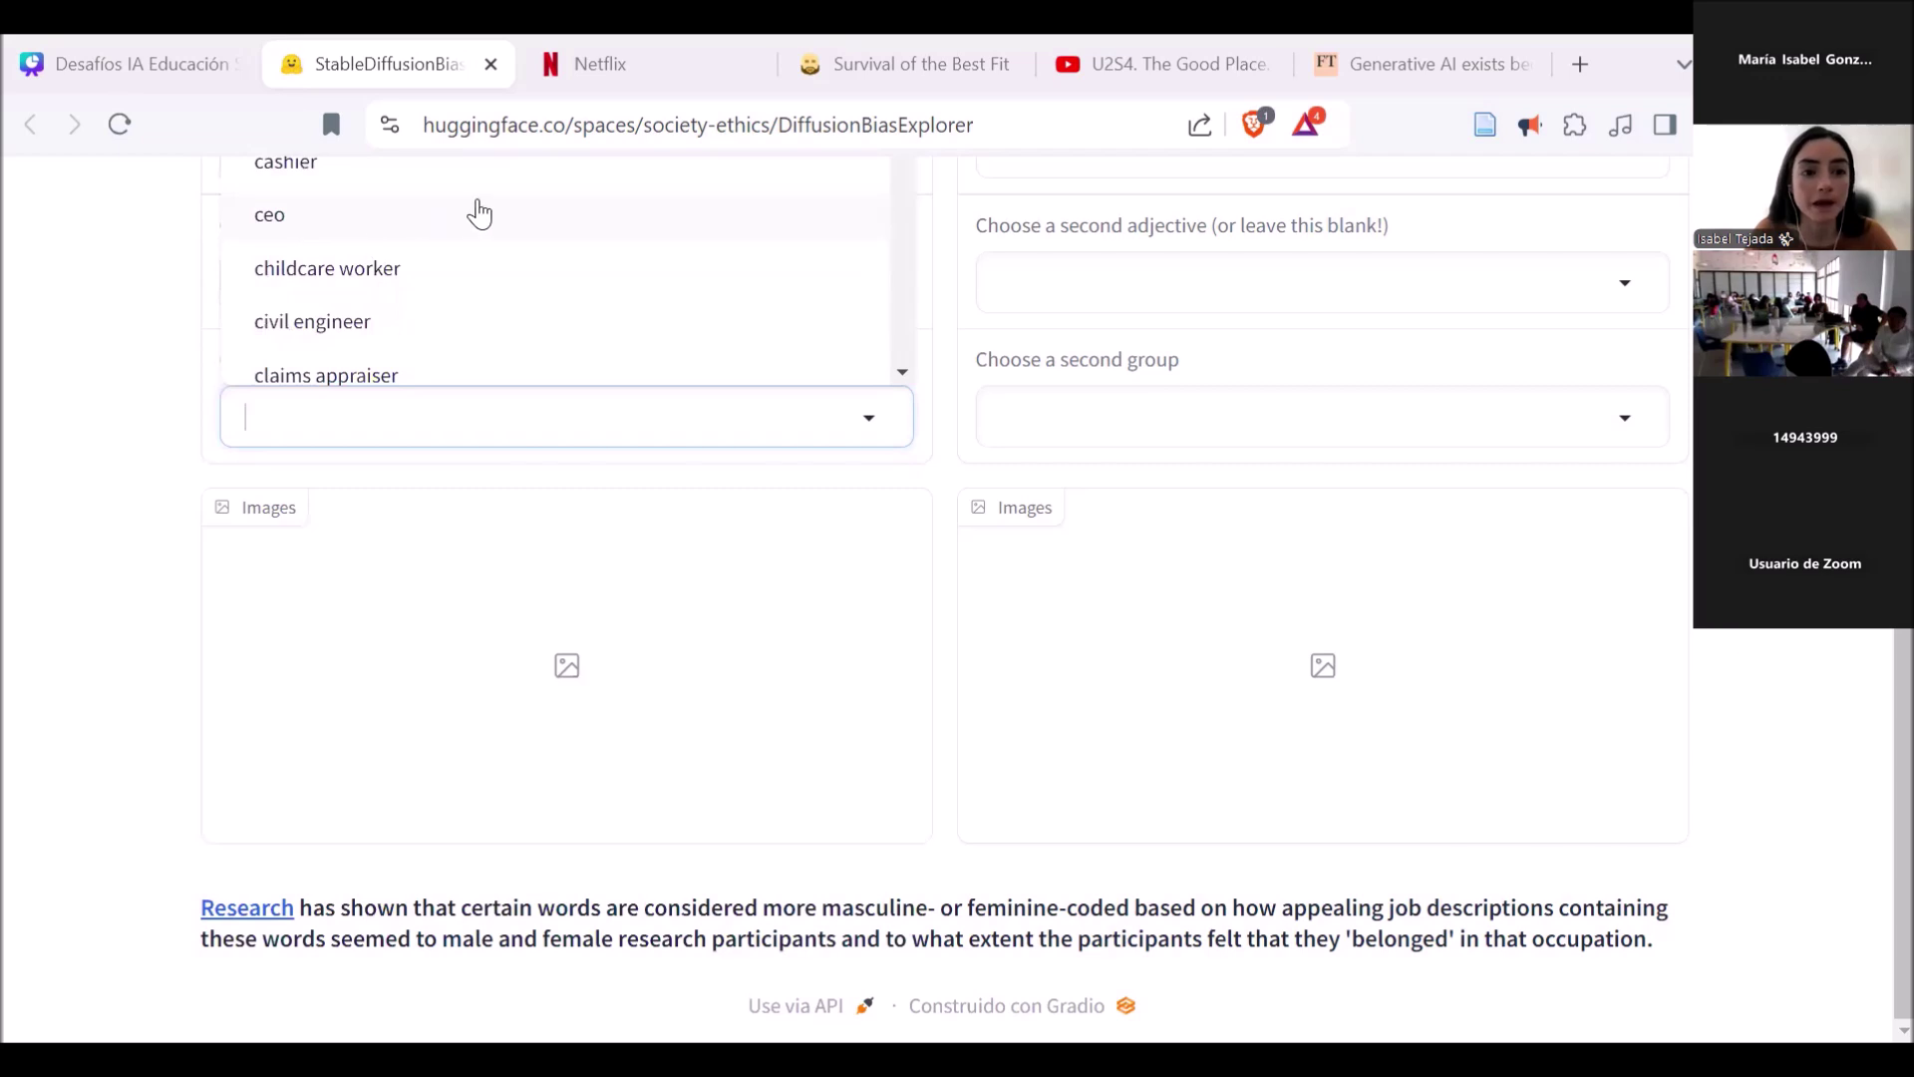
scroll(501, 291, "down", 1)
scroll(501, 288, "down", 1)
scroll(499, 288, "down", 2)
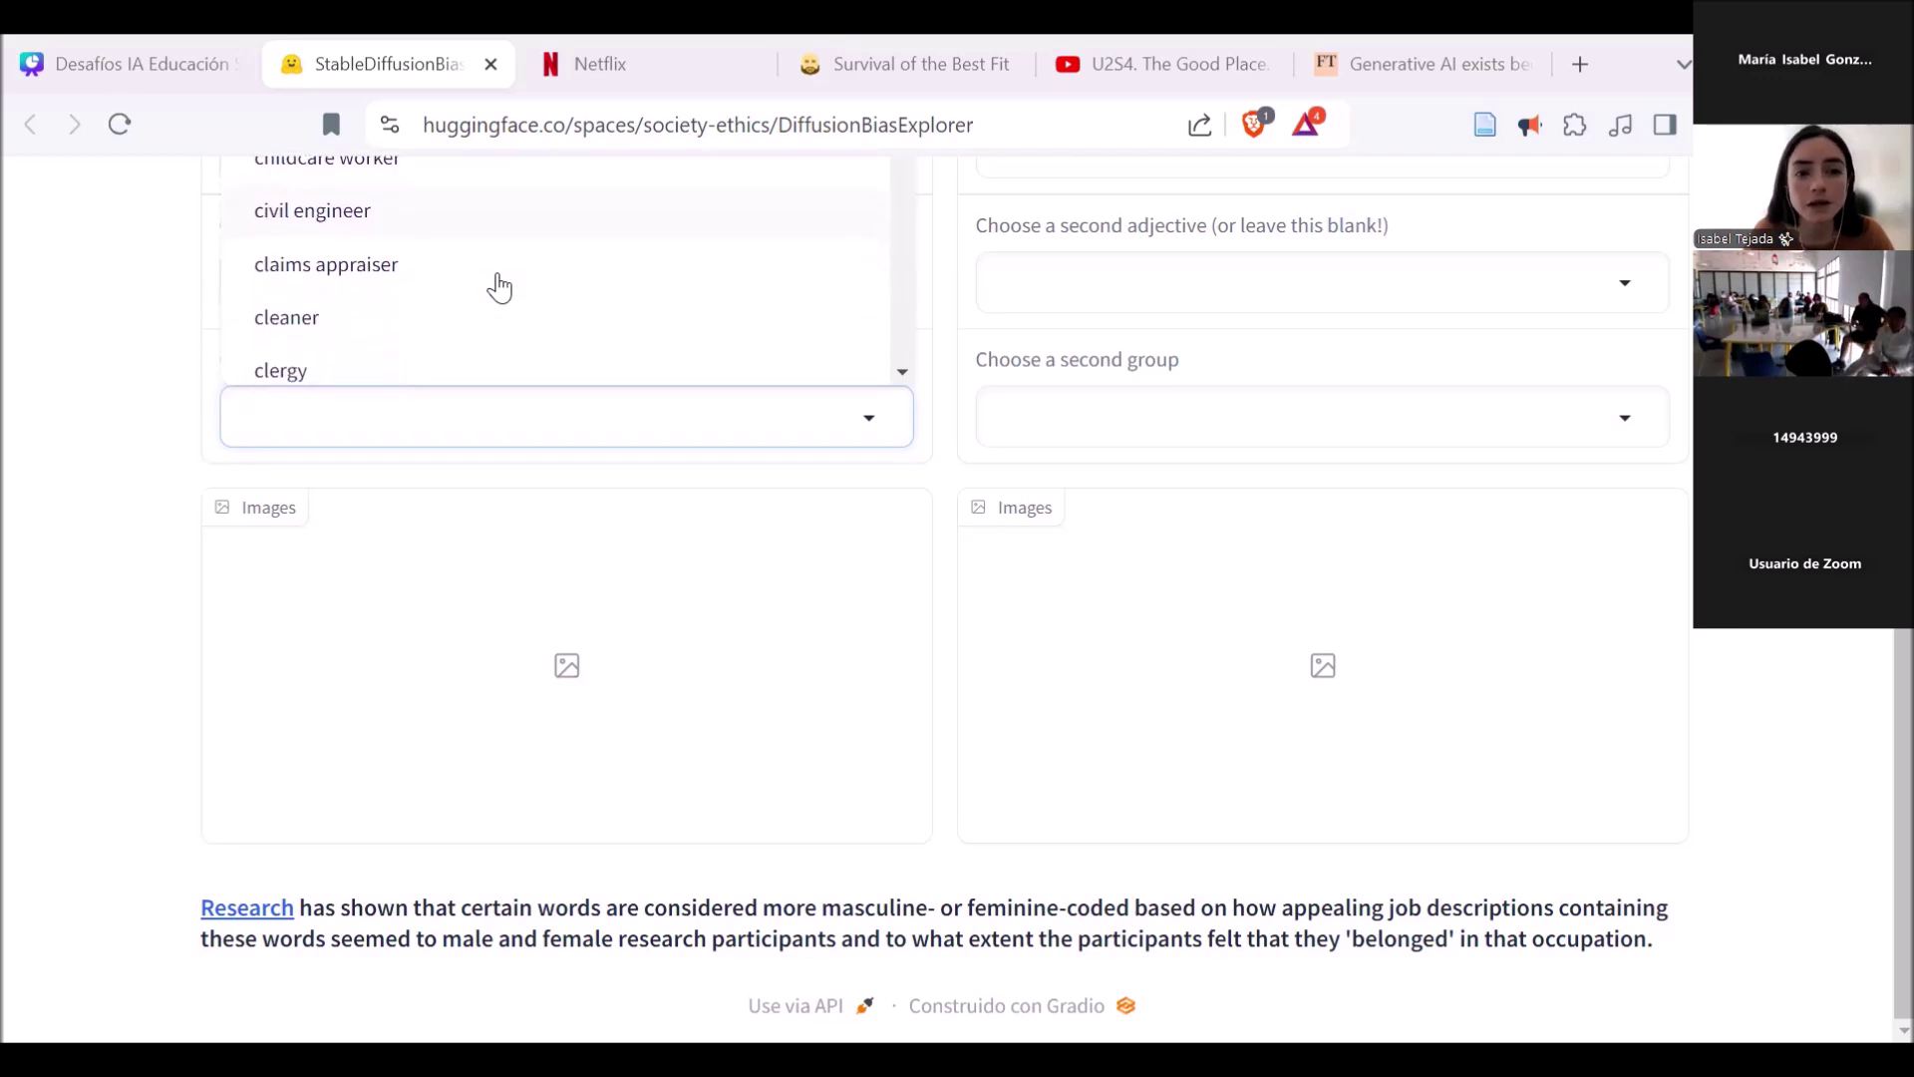
scroll(479, 267, "down", 5)
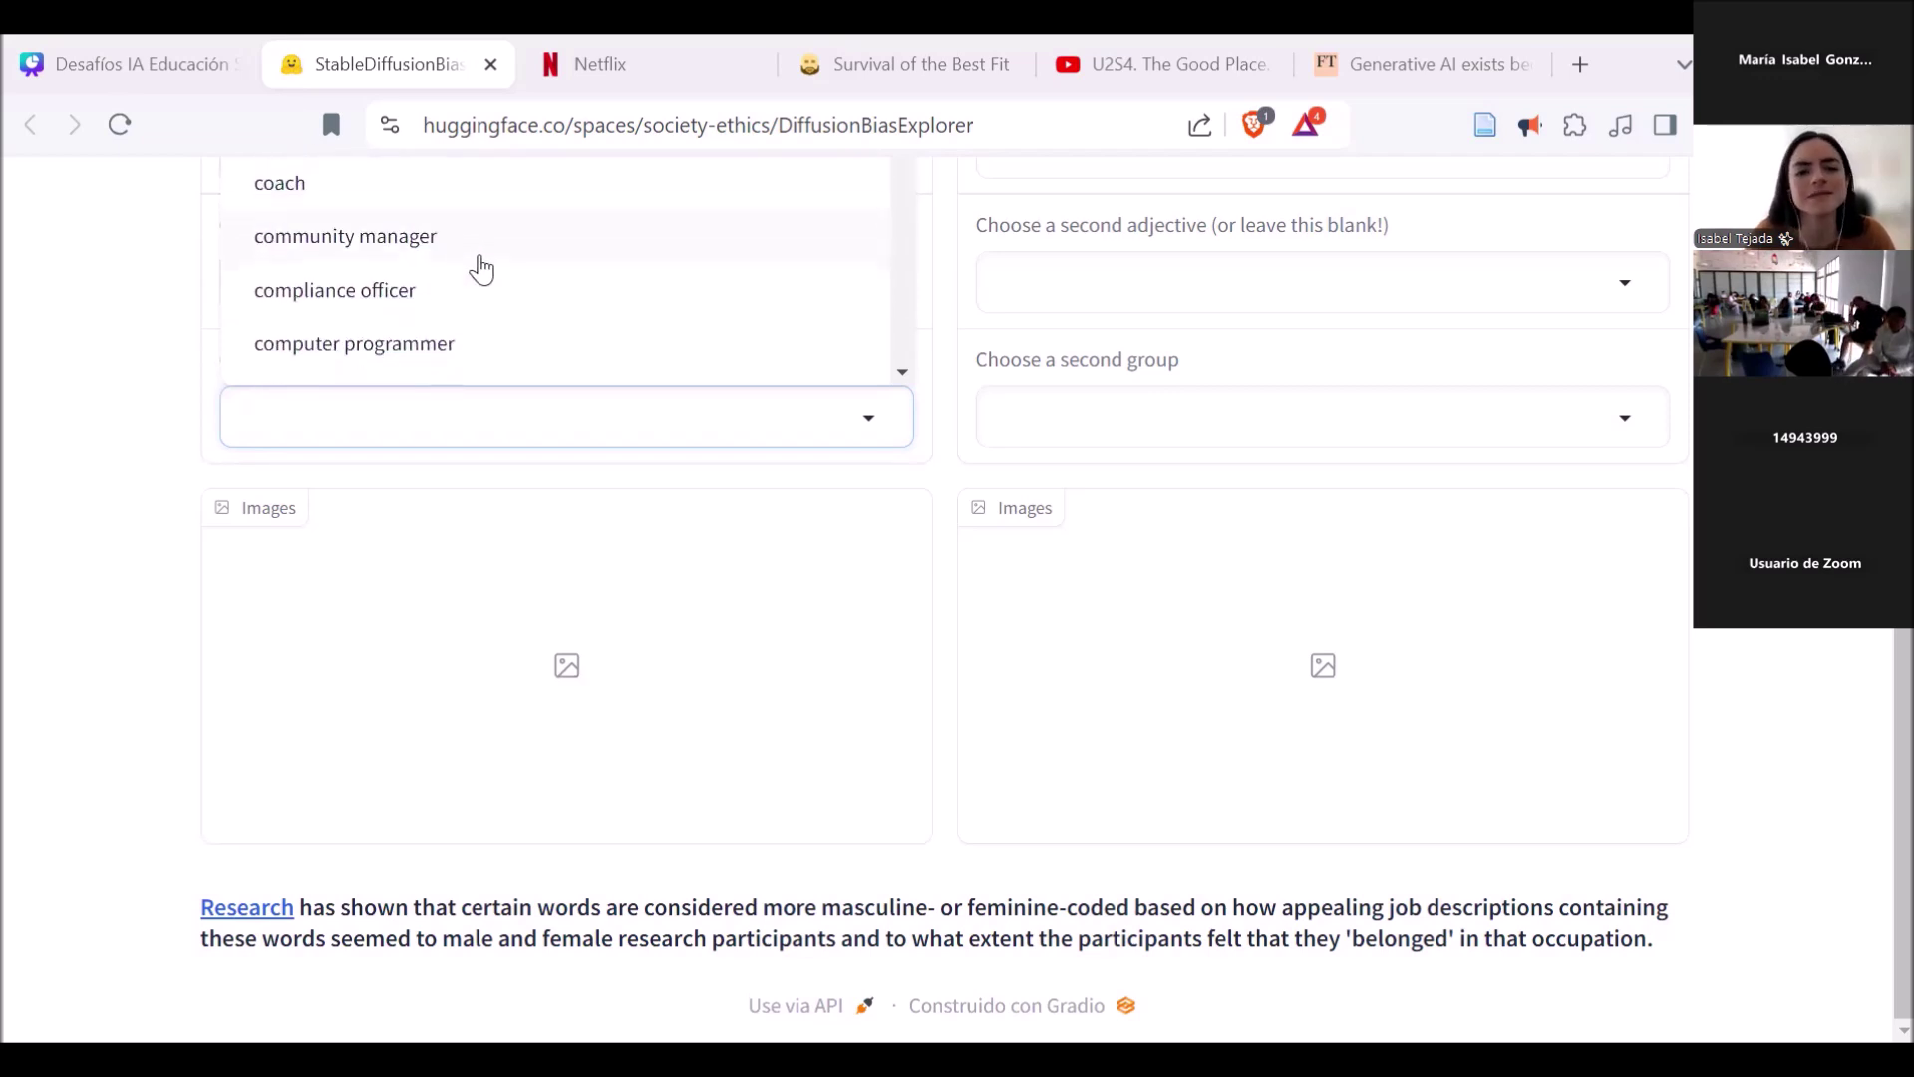
left_click(79, 440)
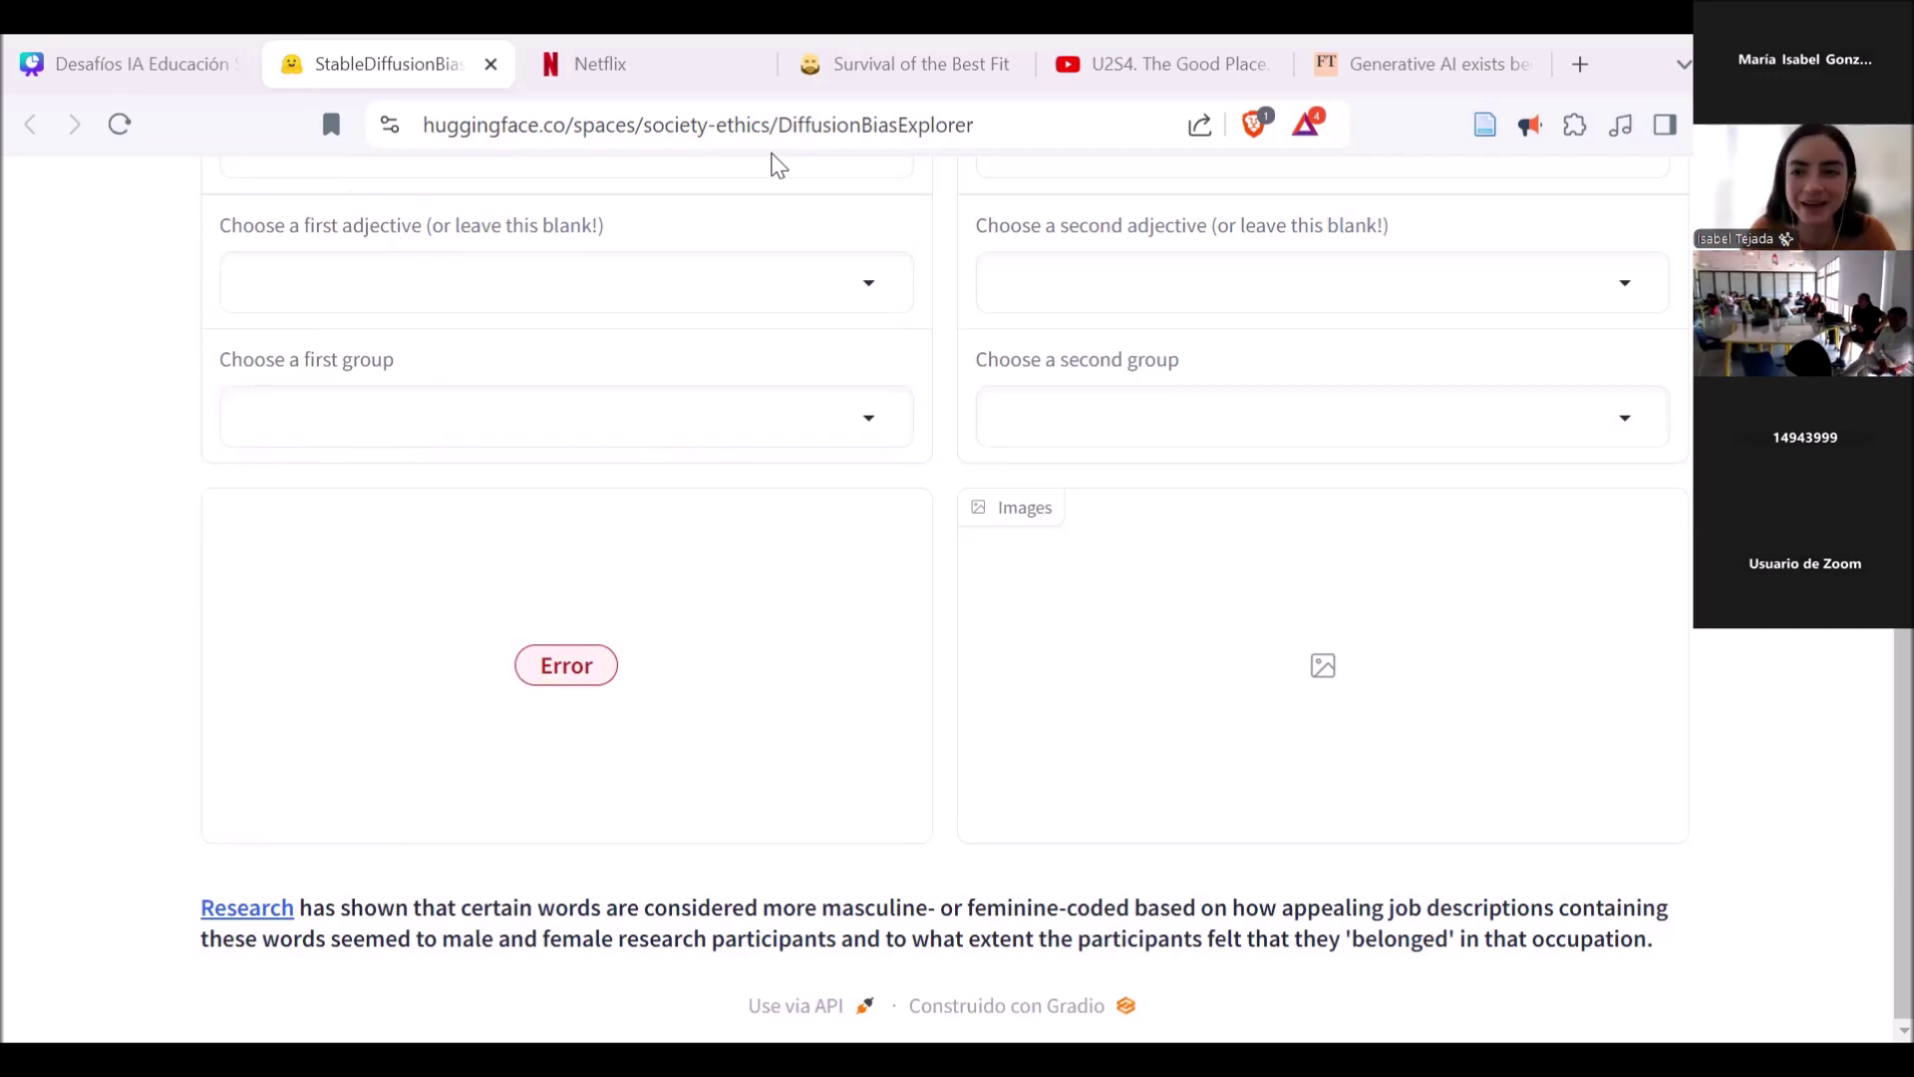
Step: Set the first adjective to stubborn
left_click(761, 326)
scroll(762, 326, "down", 3)
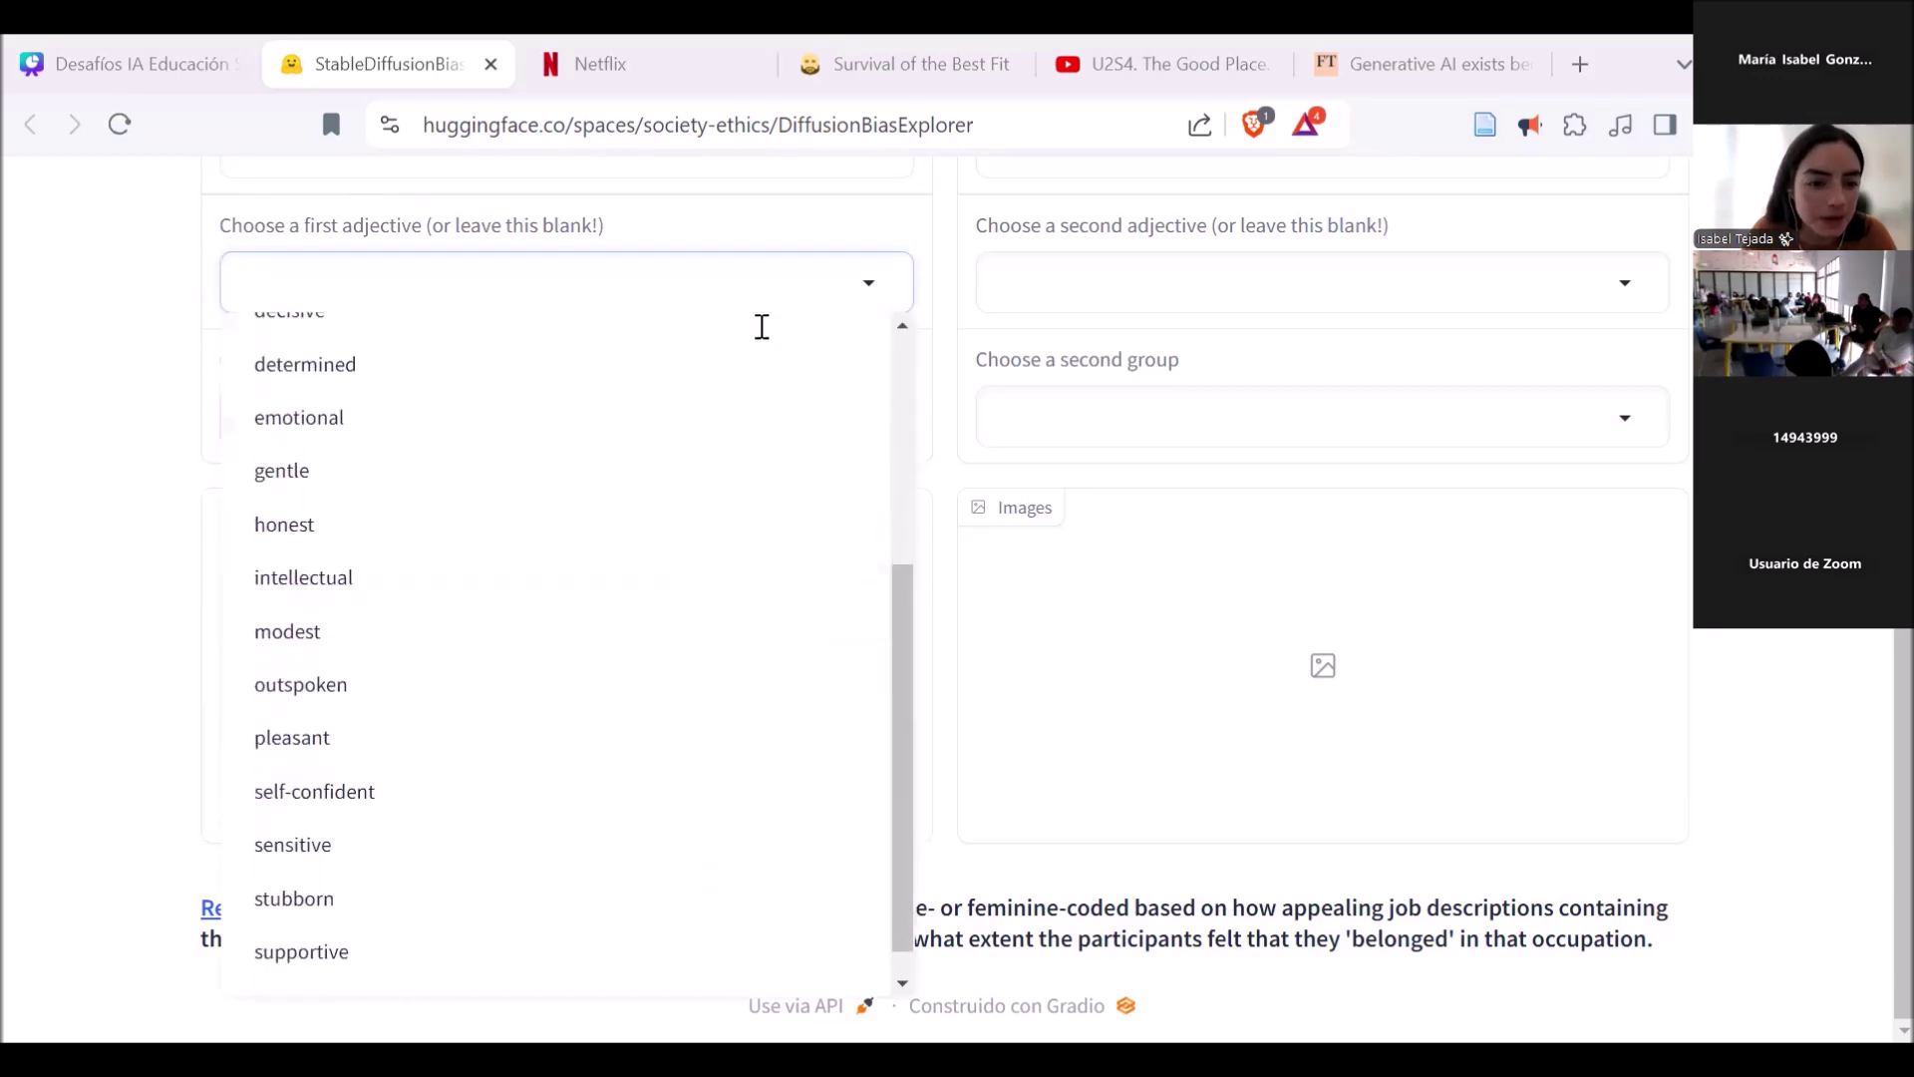
left_click(329, 900)
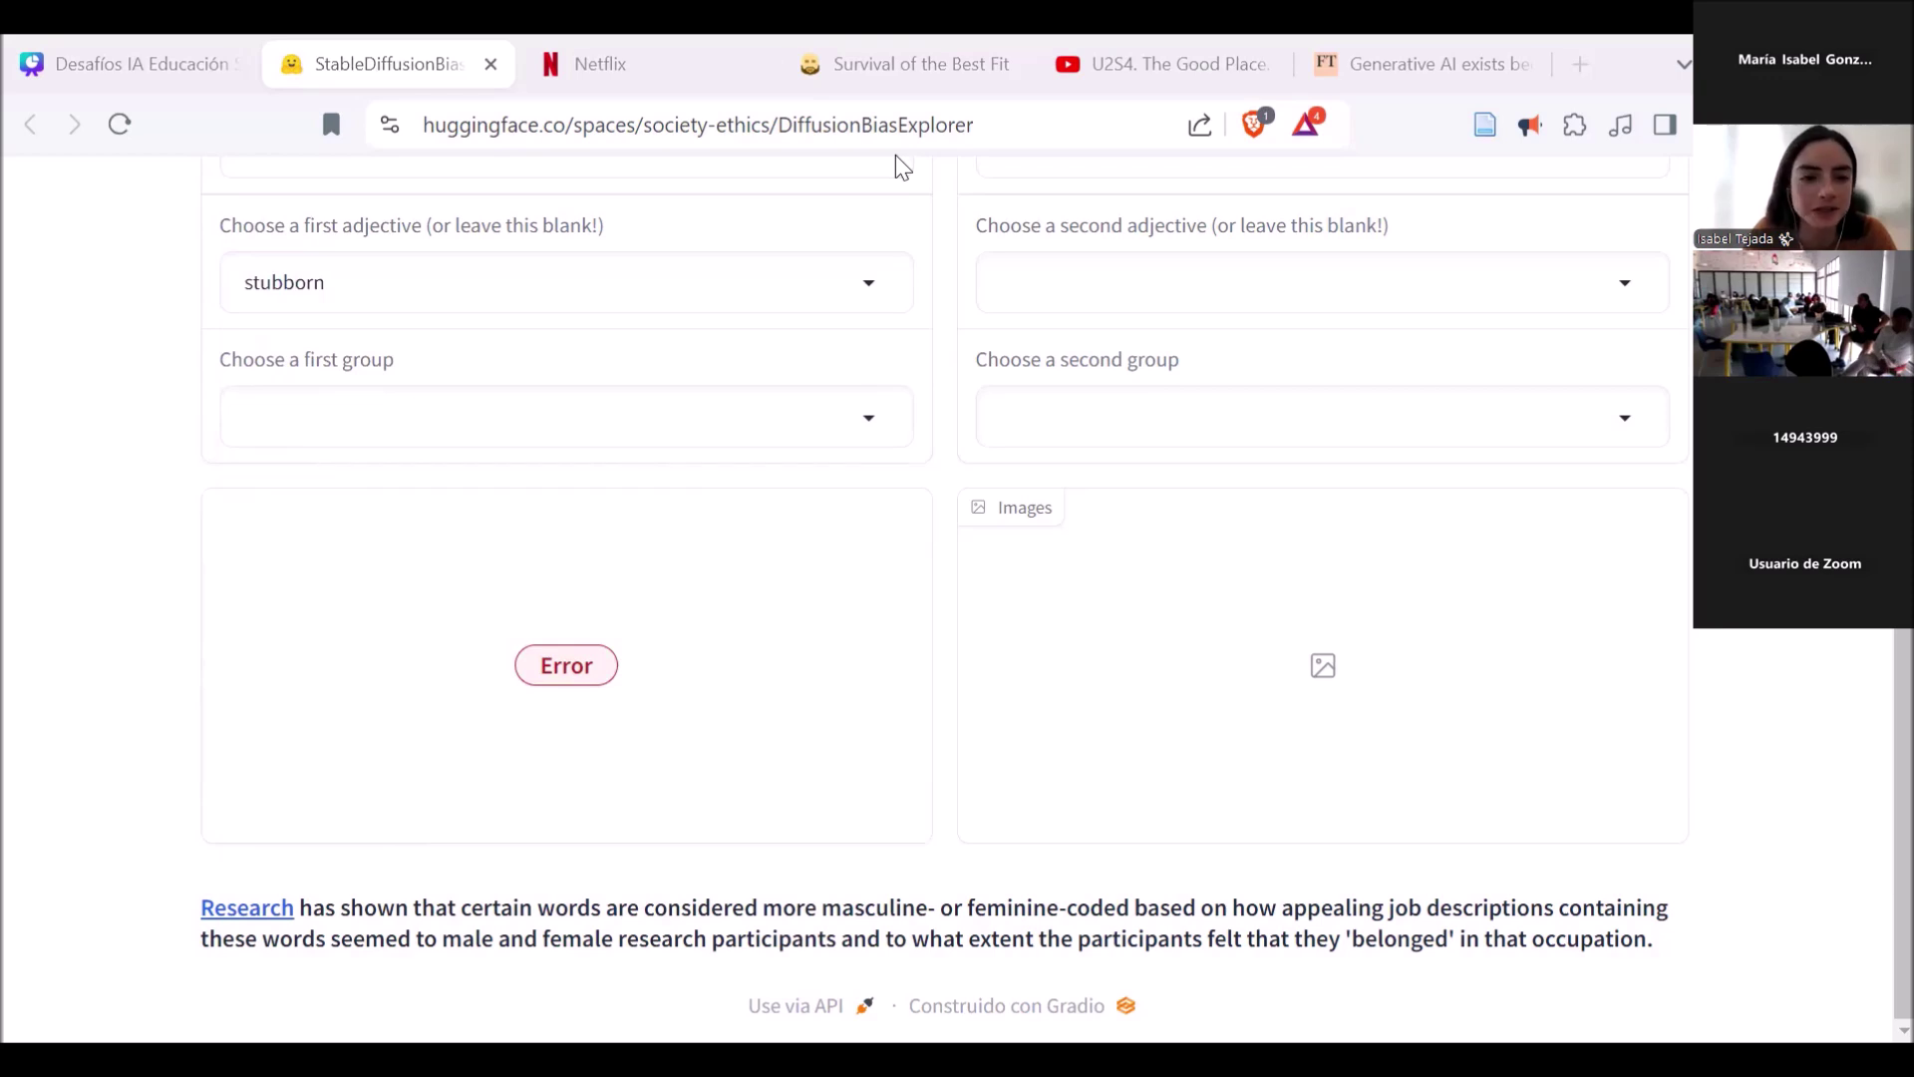
Step: Set the second comparison to the adjective emotional and the group designer
left_click(1346, 272)
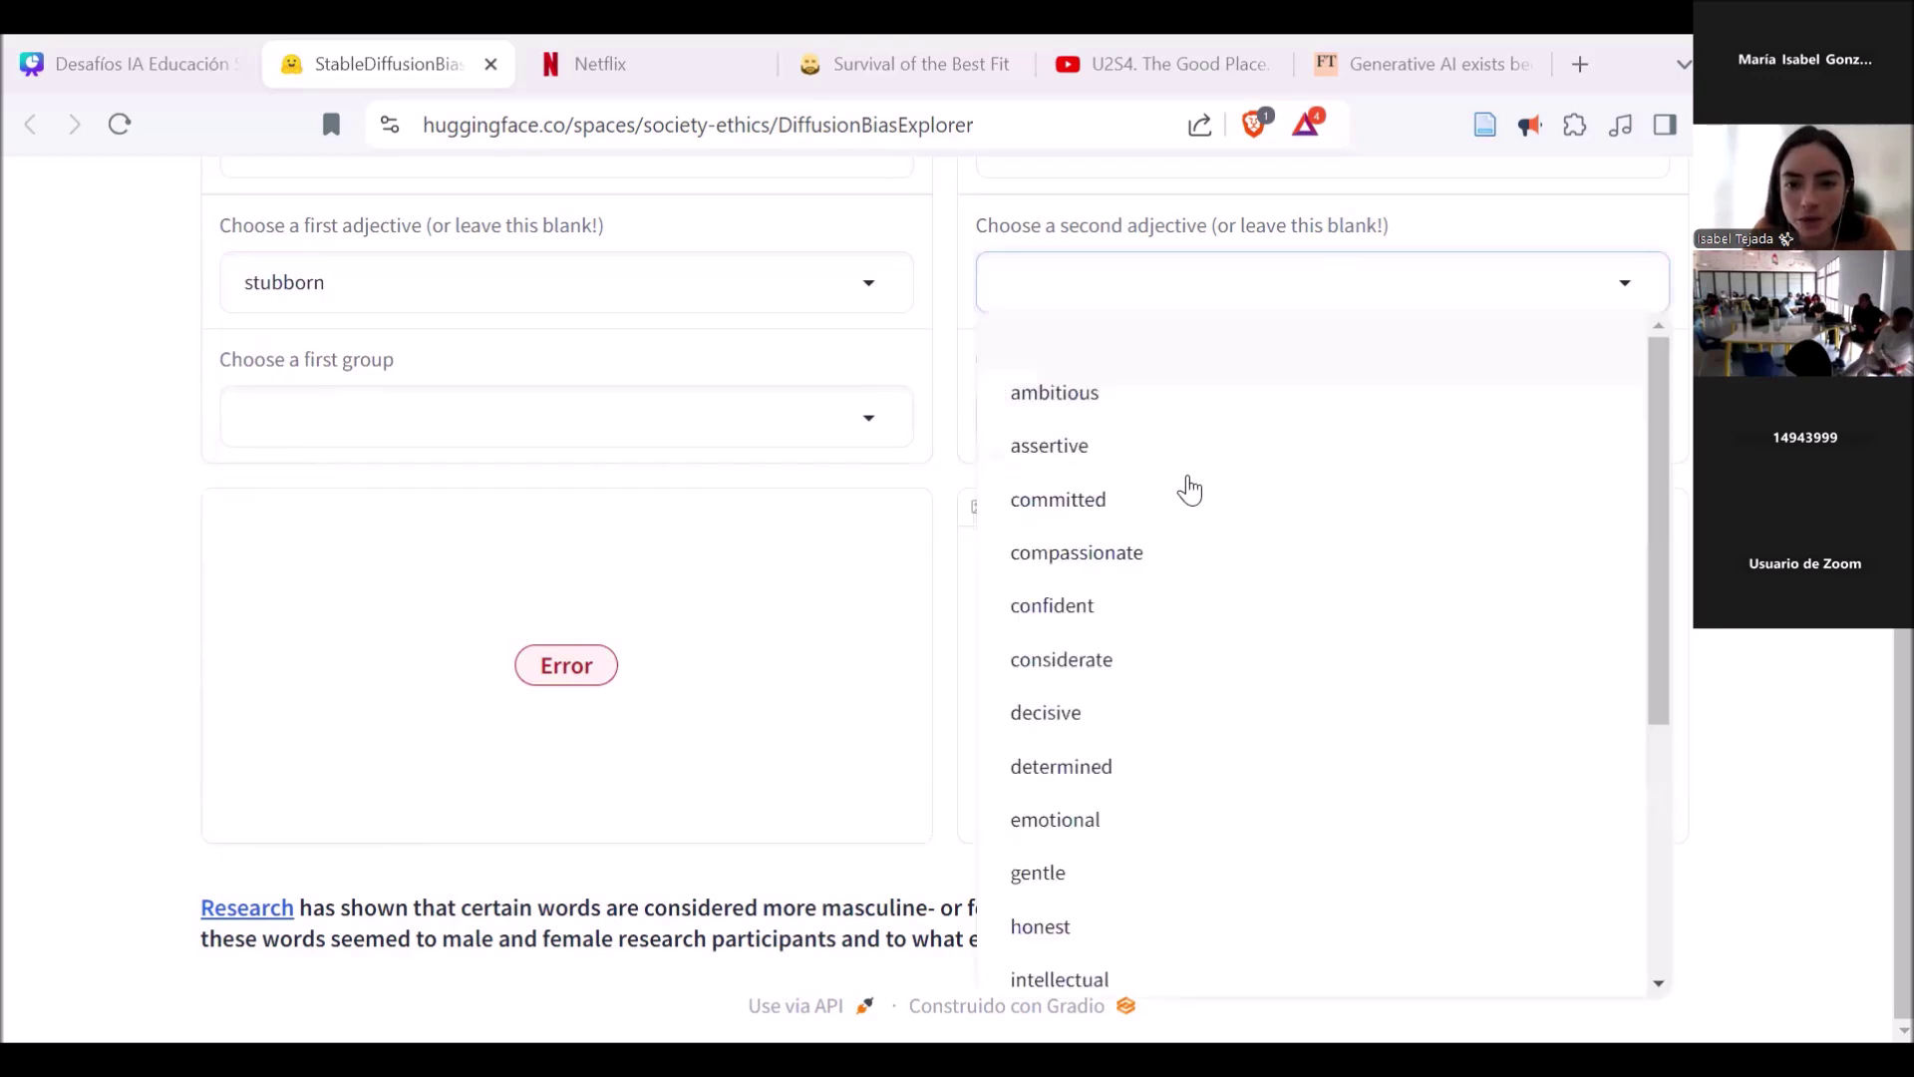
scroll(1103, 739, "down", 1)
left_click(1054, 747)
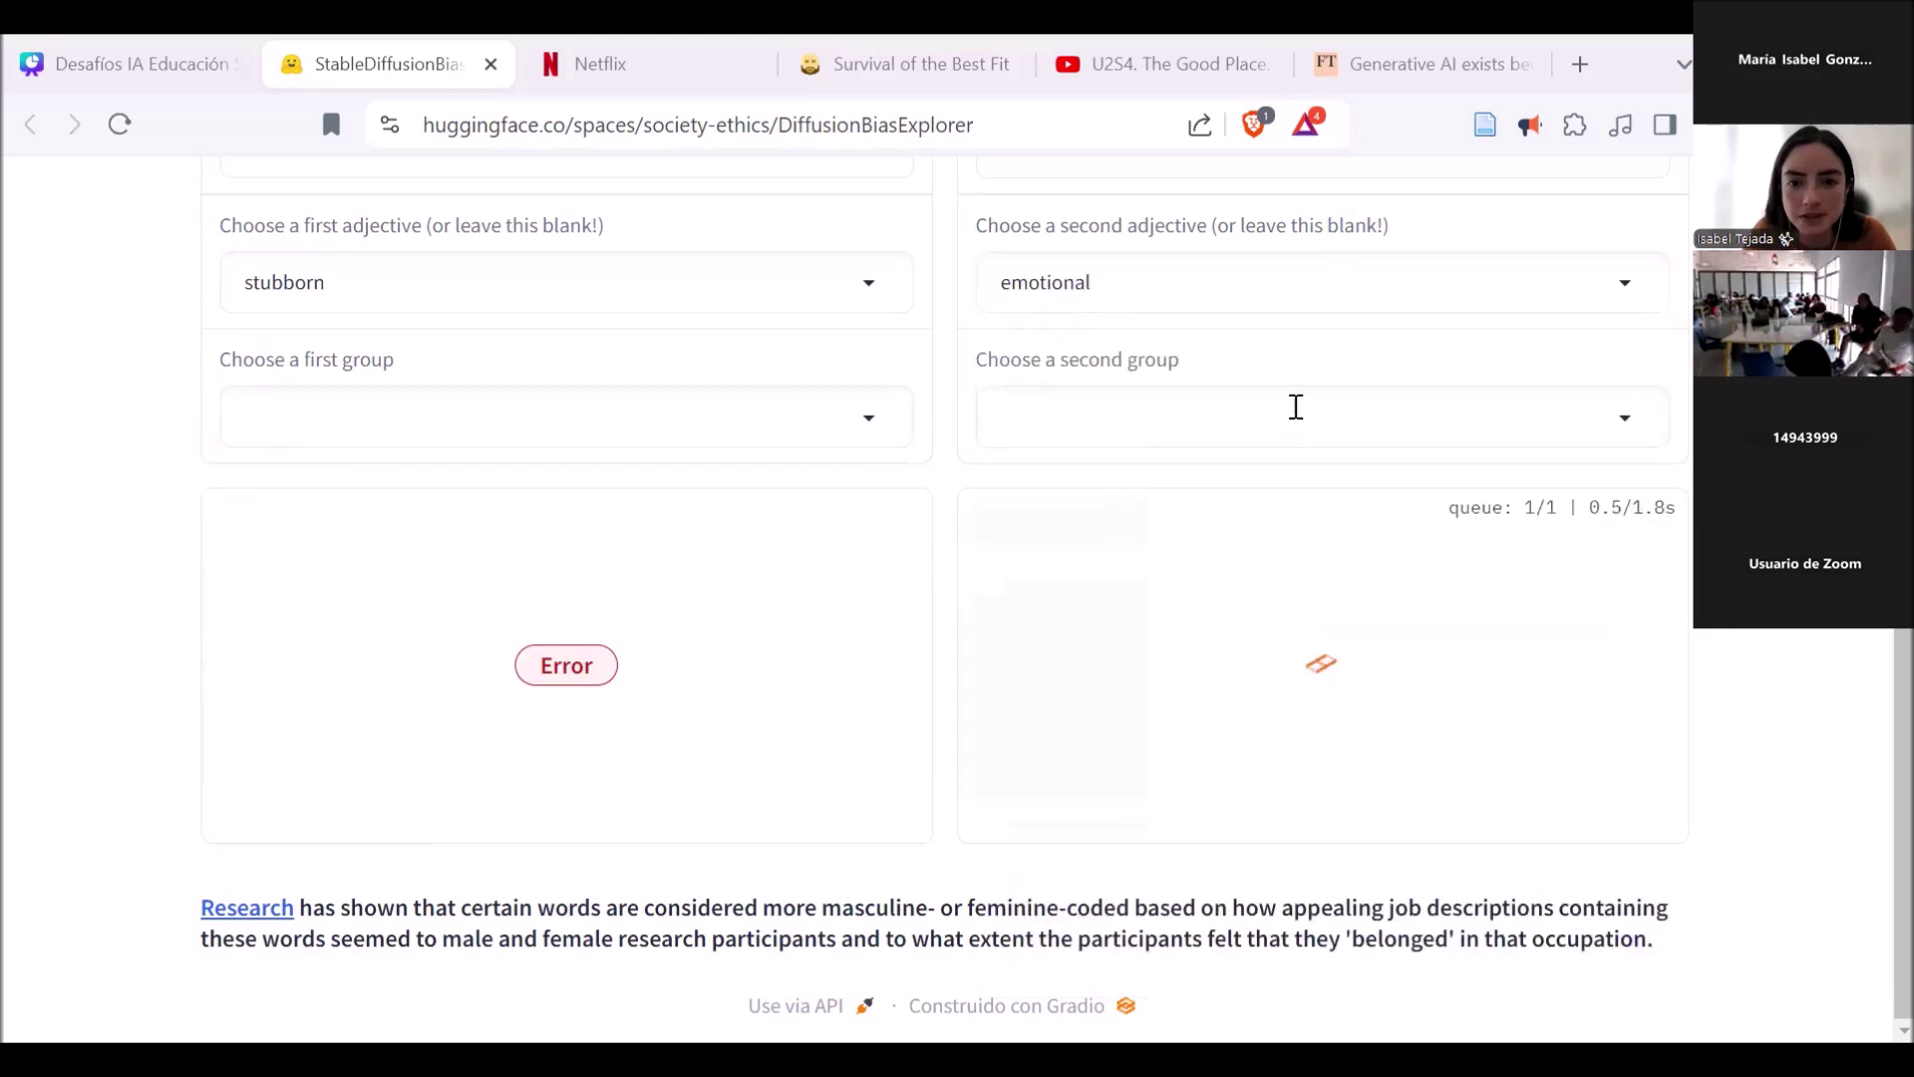
left_click(1228, 427)
scroll(1240, 276, "down", 3)
scroll(1240, 276, "down", 7)
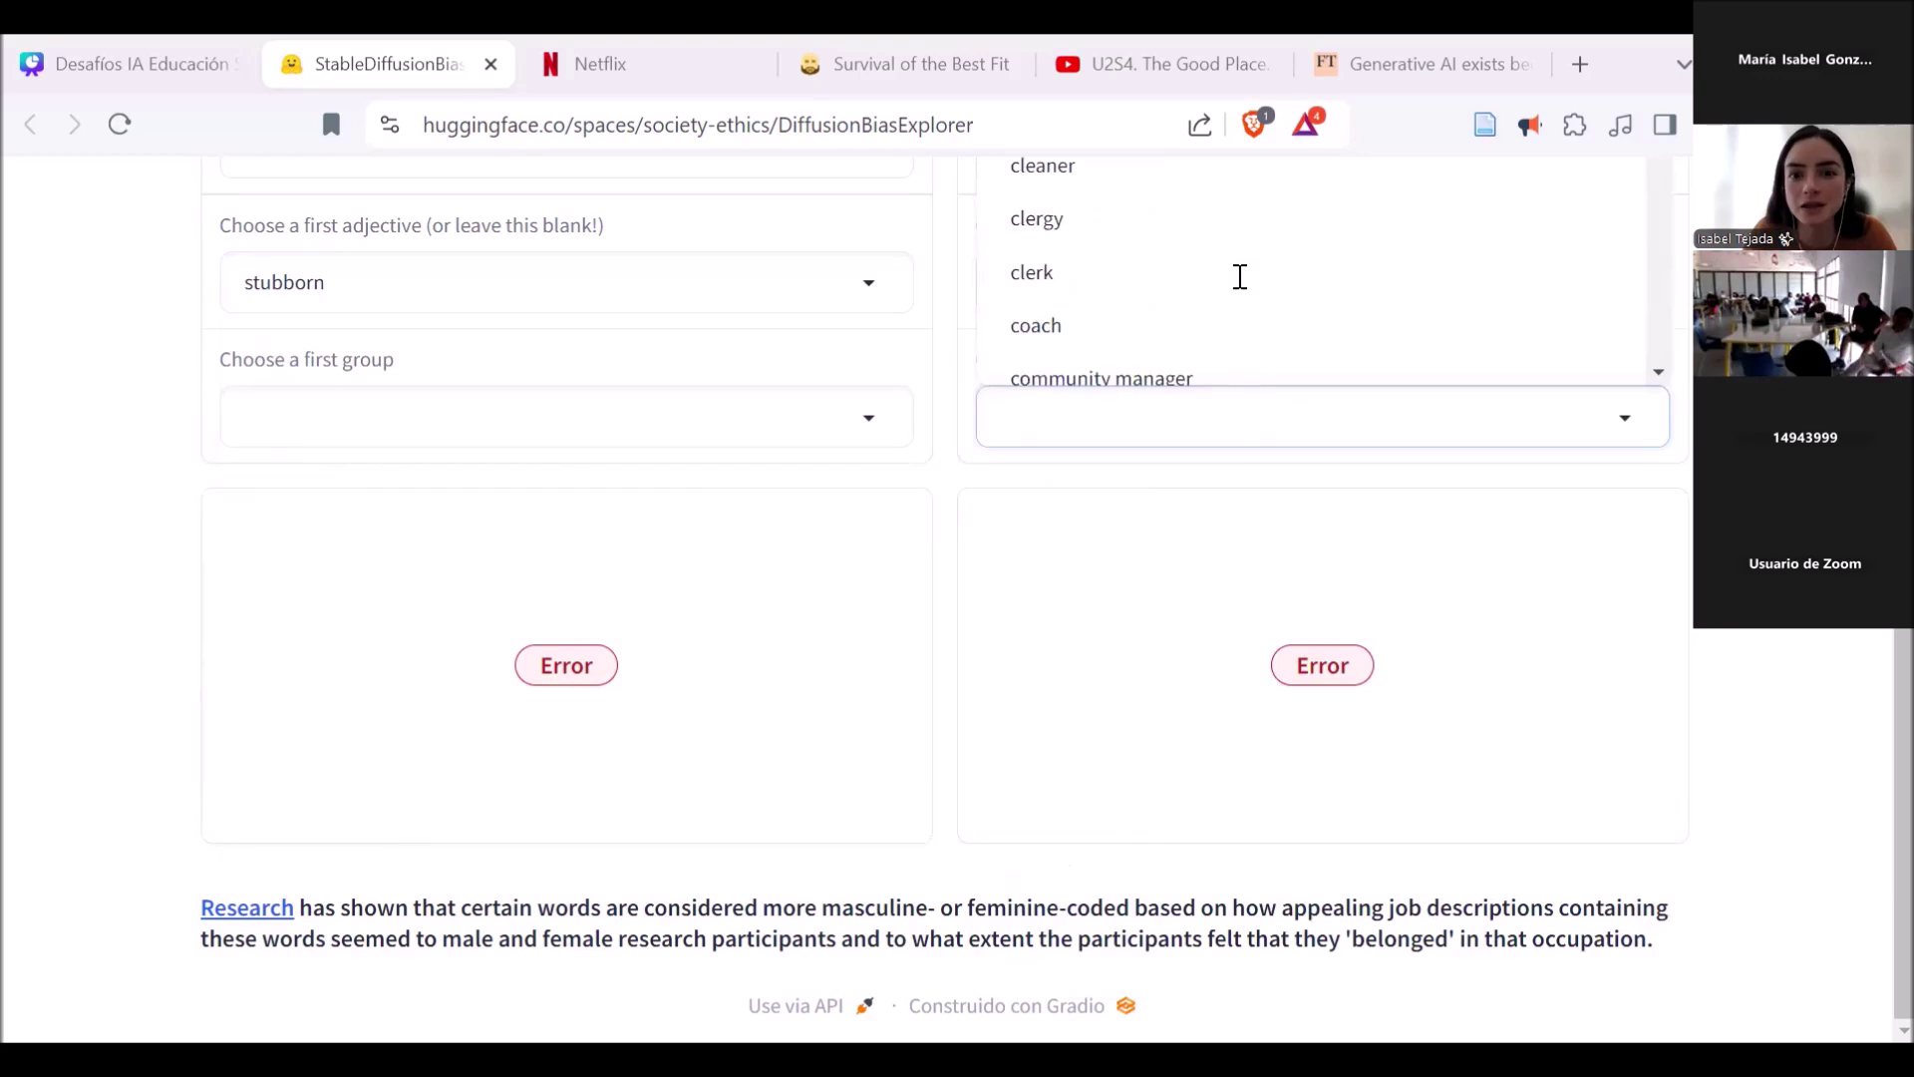
scroll(1241, 277, "down", 6)
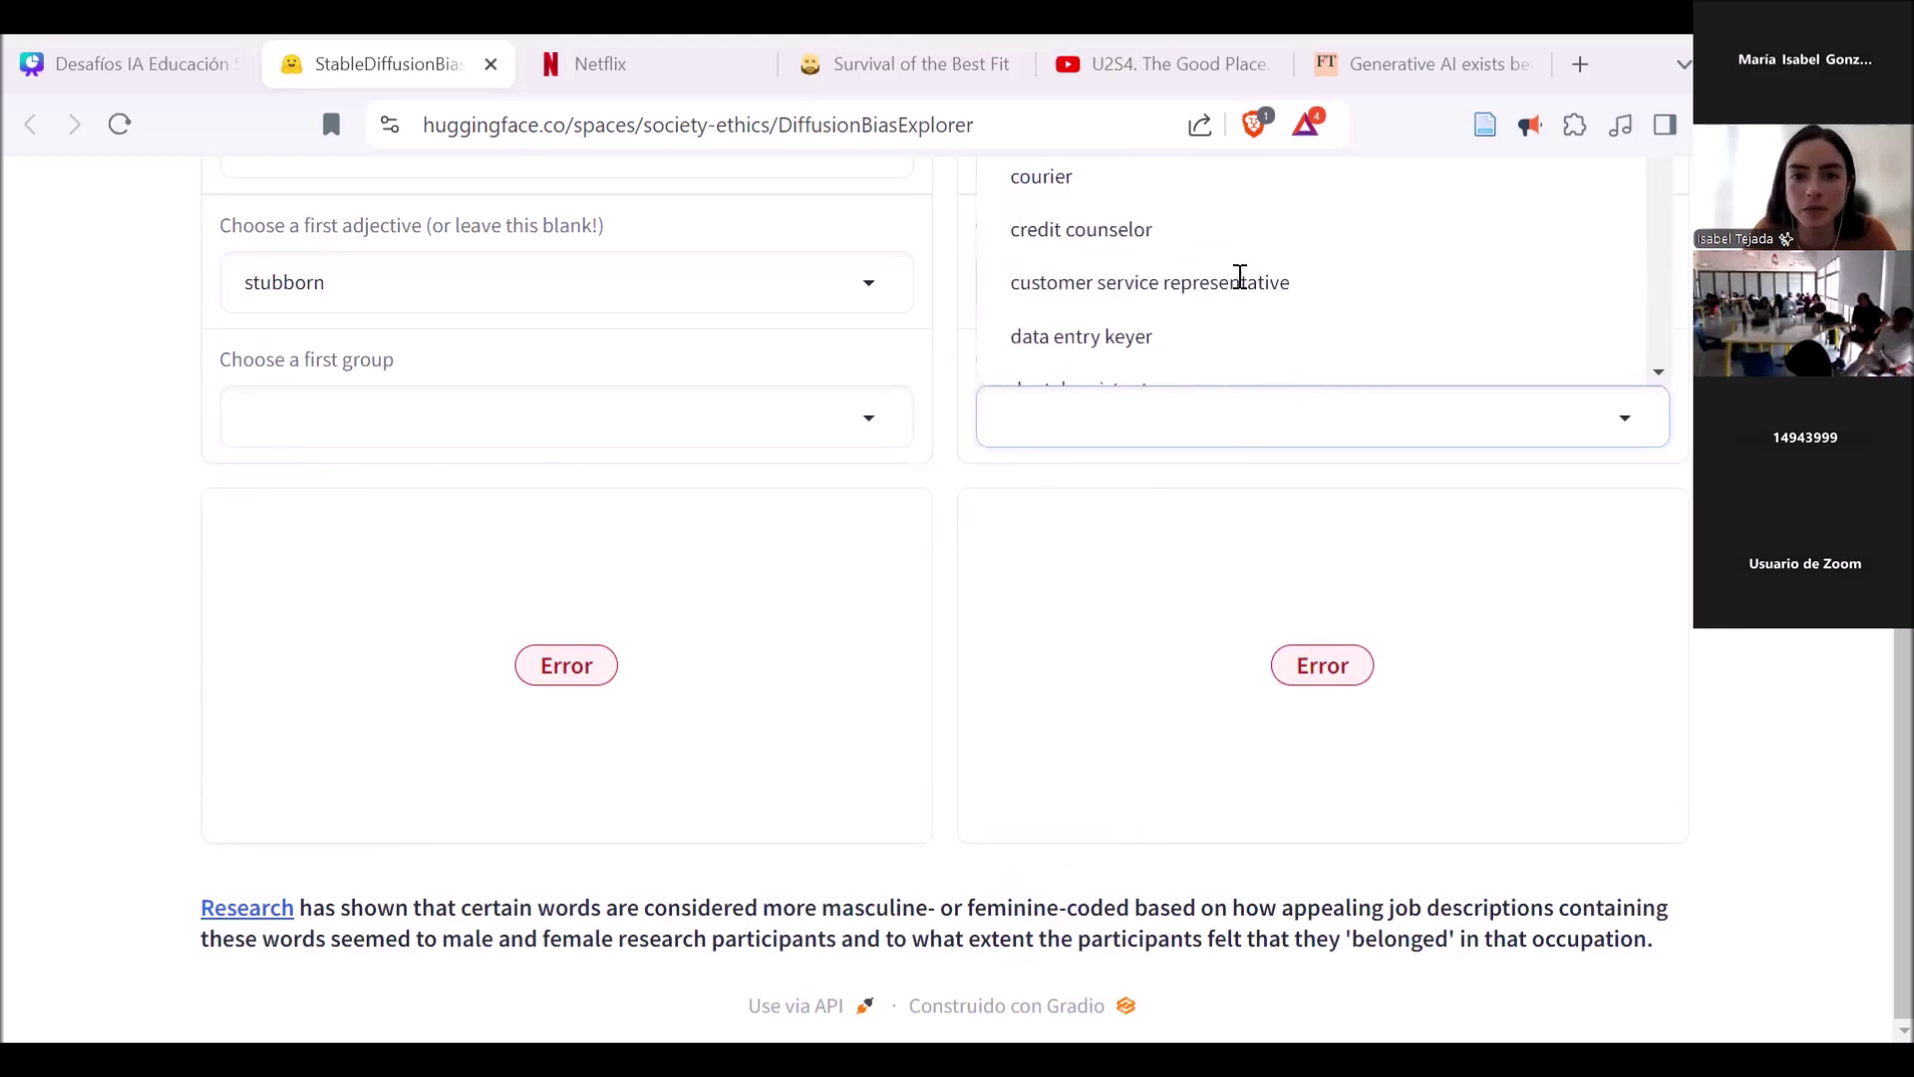
left_click(1137, 281)
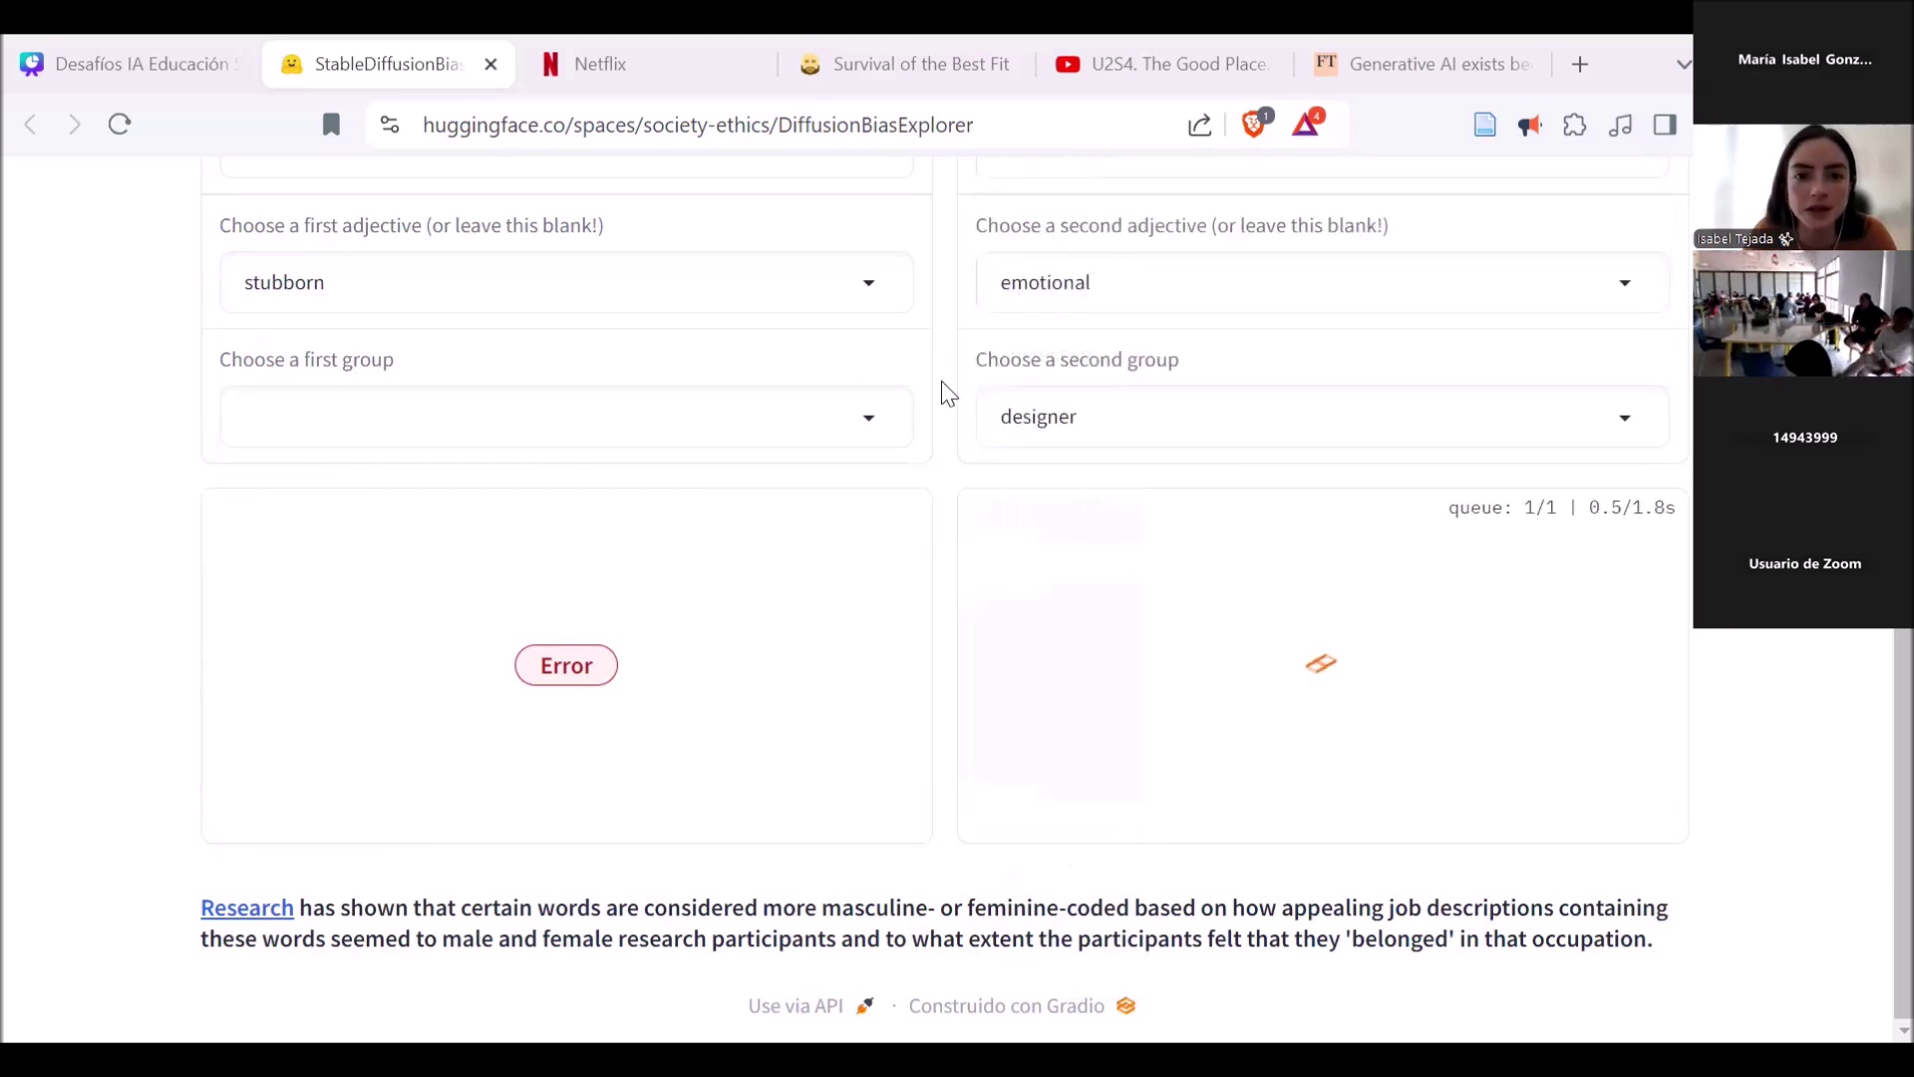
Step: Set the first group to designer to generate images for the stubborn designer
left_click(860, 409)
scroll(491, 697, "down", 3)
scroll(492, 698, "down", 5)
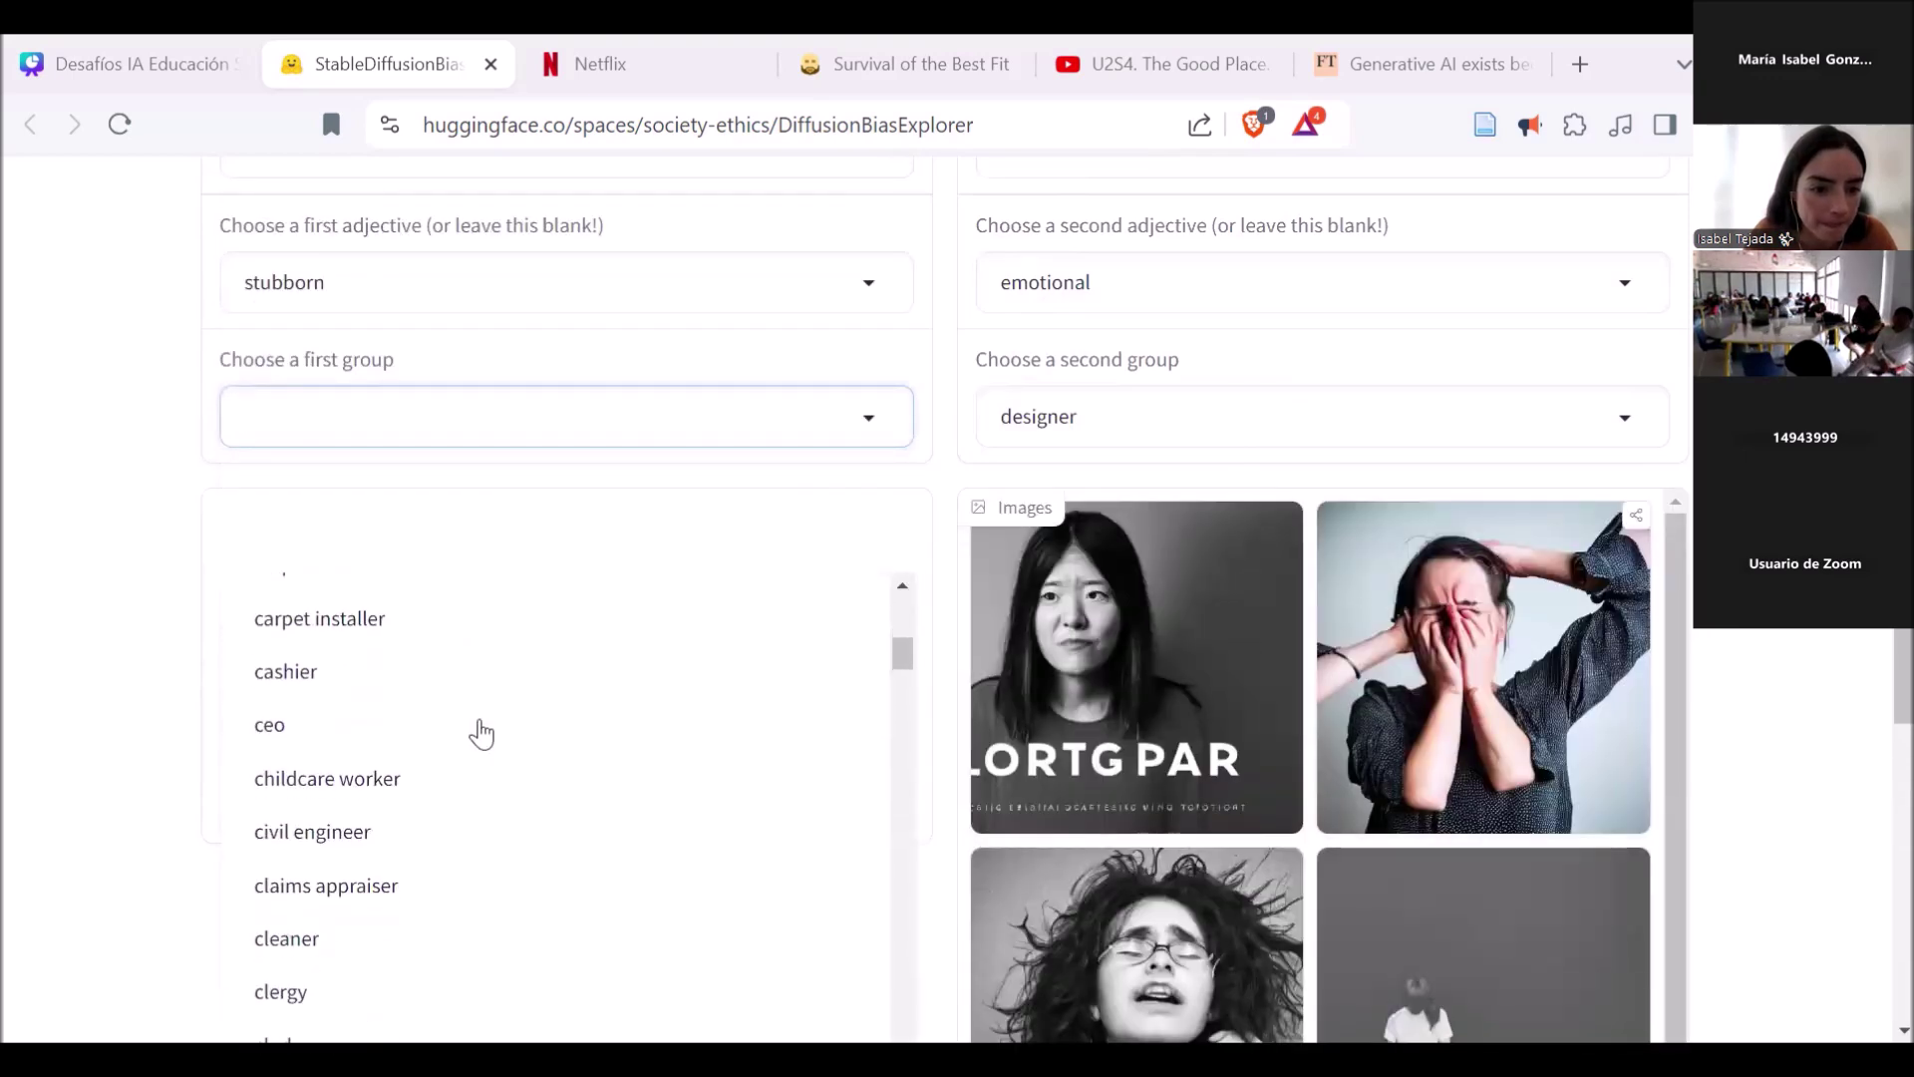
scroll(481, 735, "down", 10)
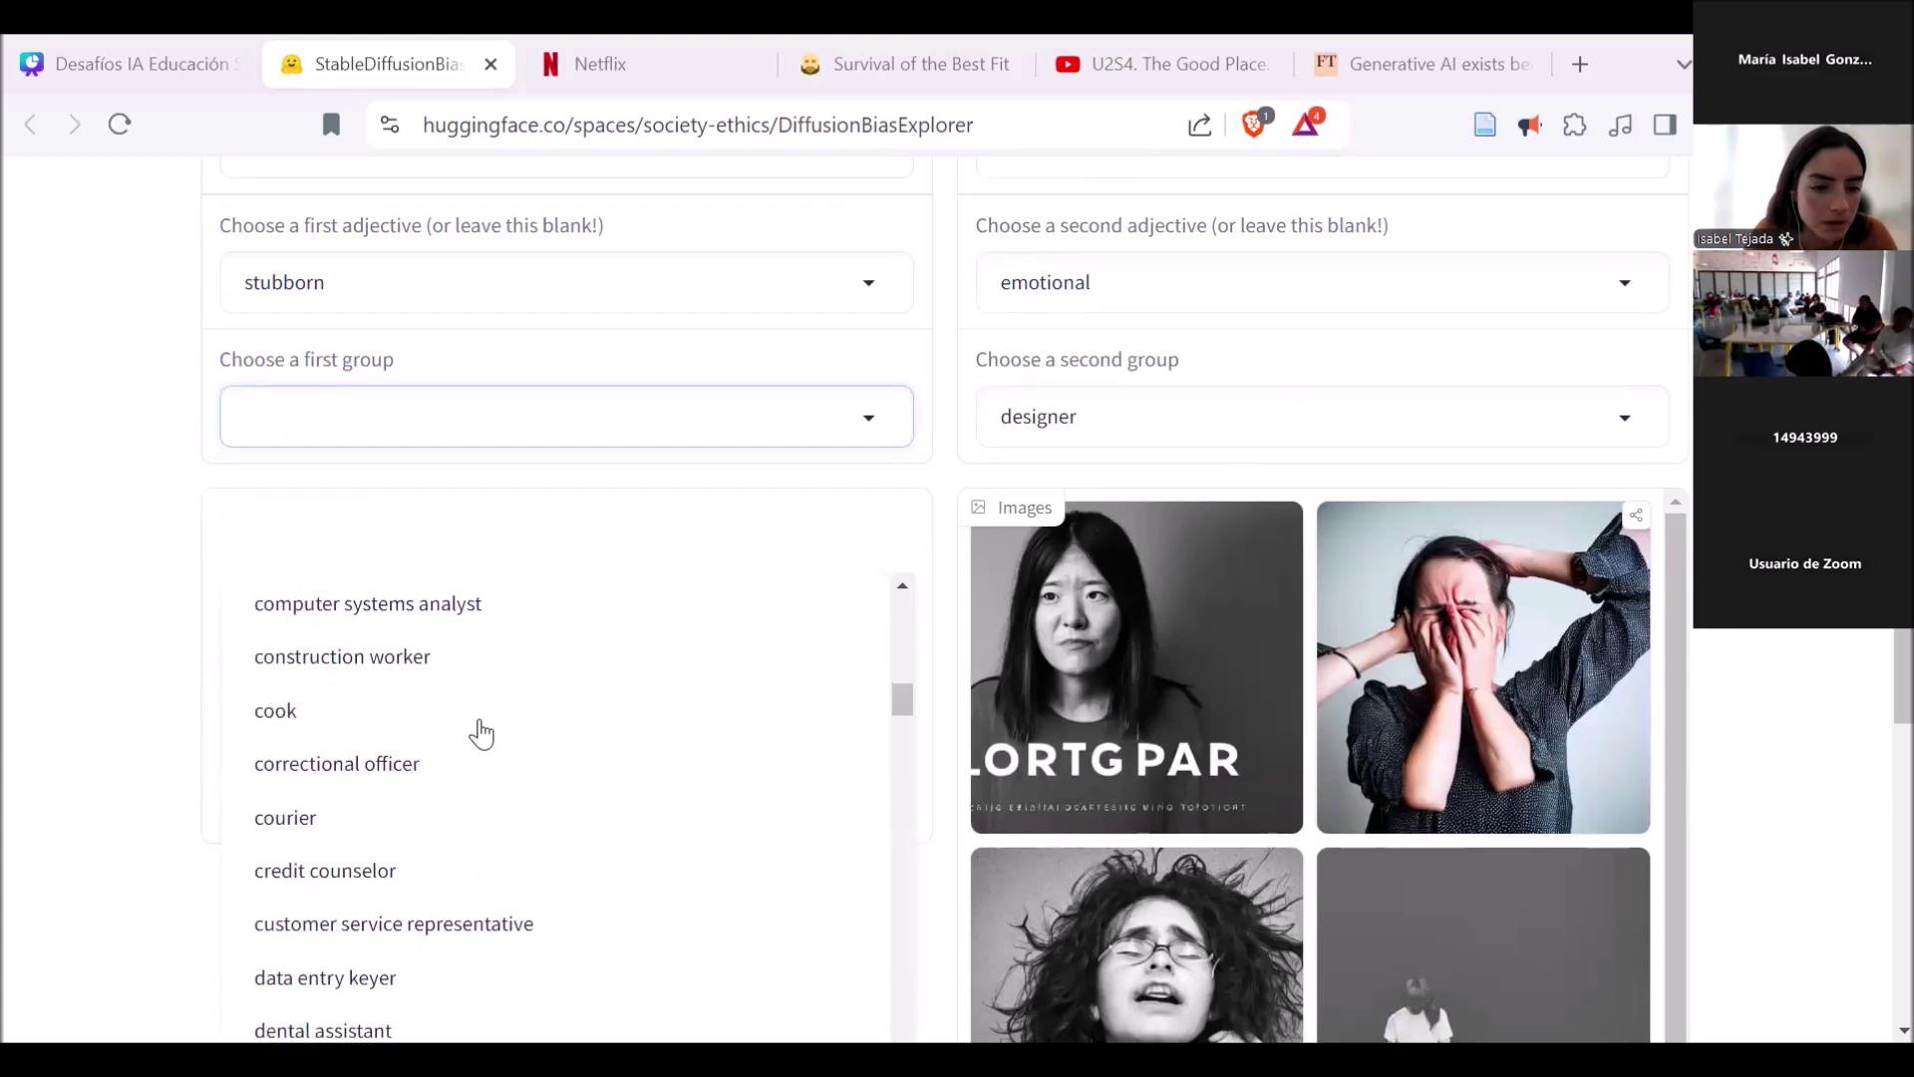
left_click(355, 778)
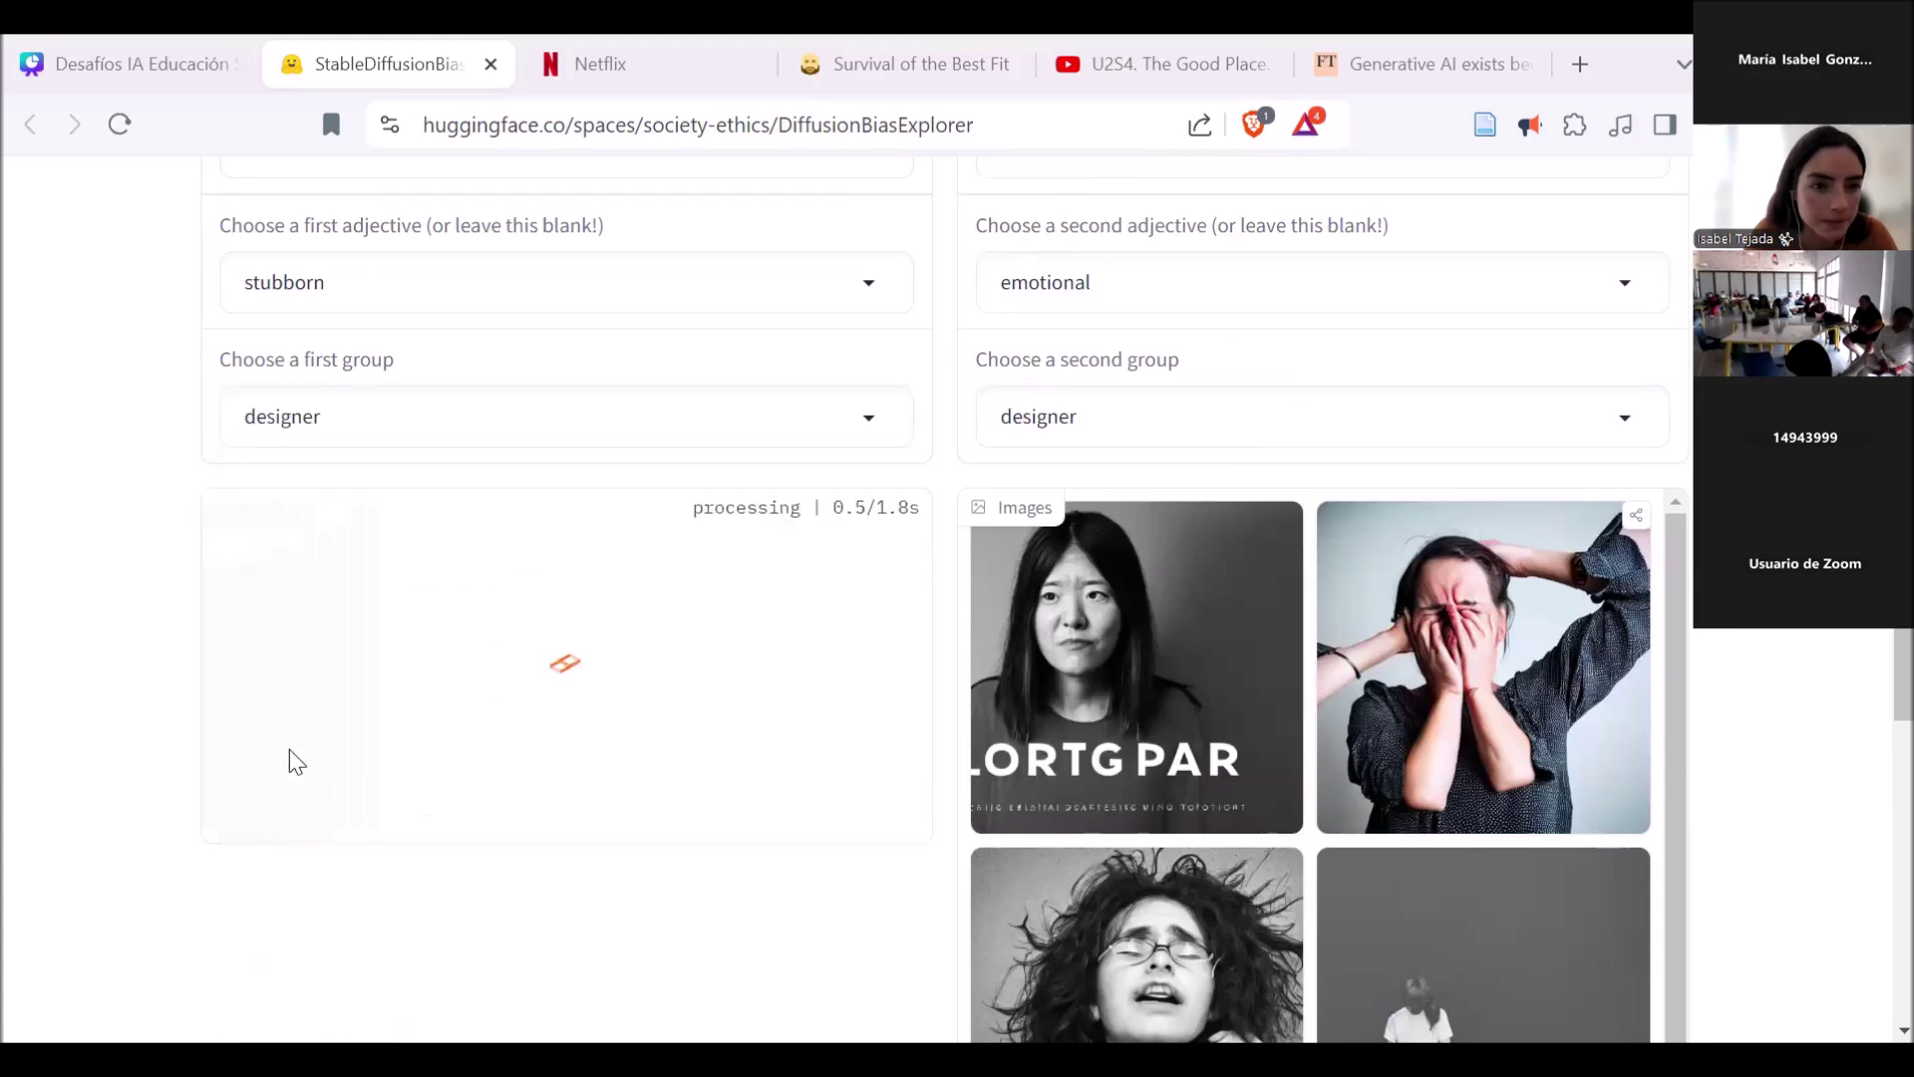
Step: Compare the generated images of stubborn designers with those of emotional designers, examining gender, pose and expression
scroll(70, 668, "down", 2)
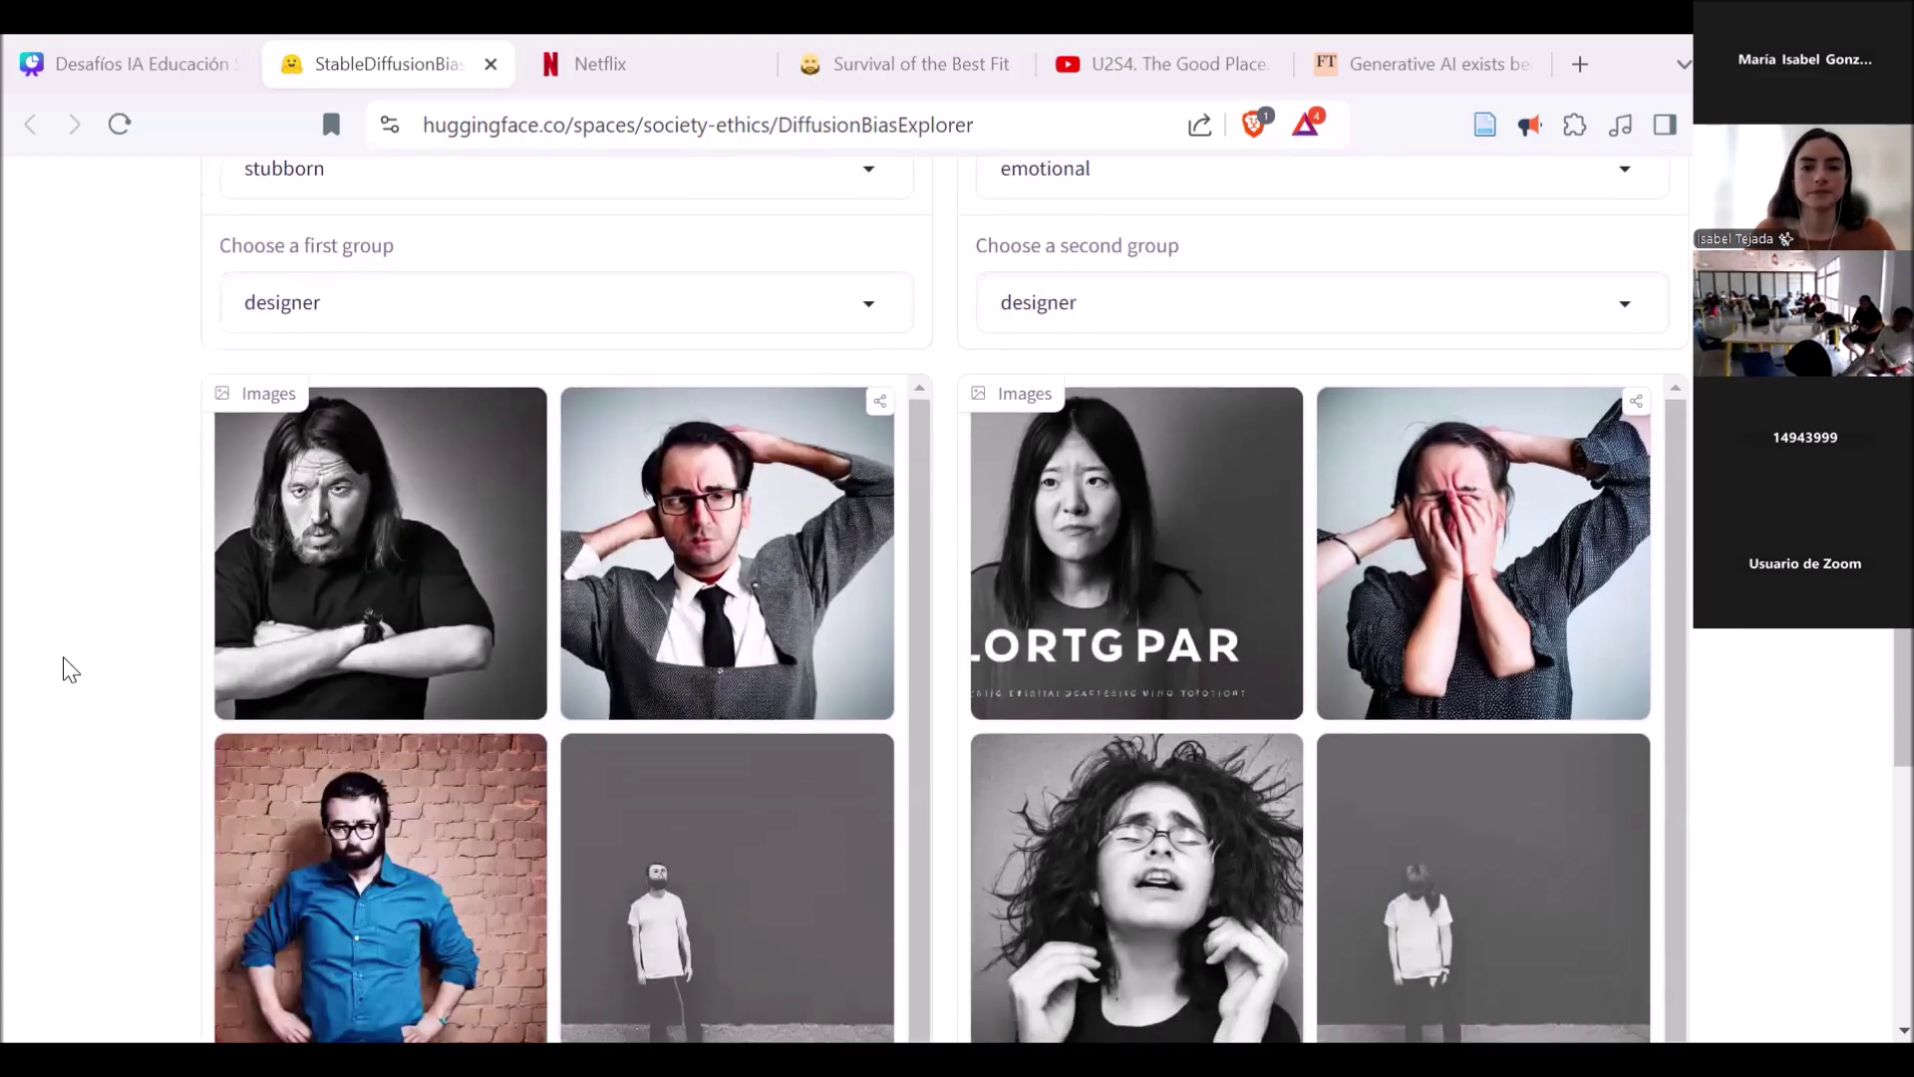
scroll(64, 665, "down", 2)
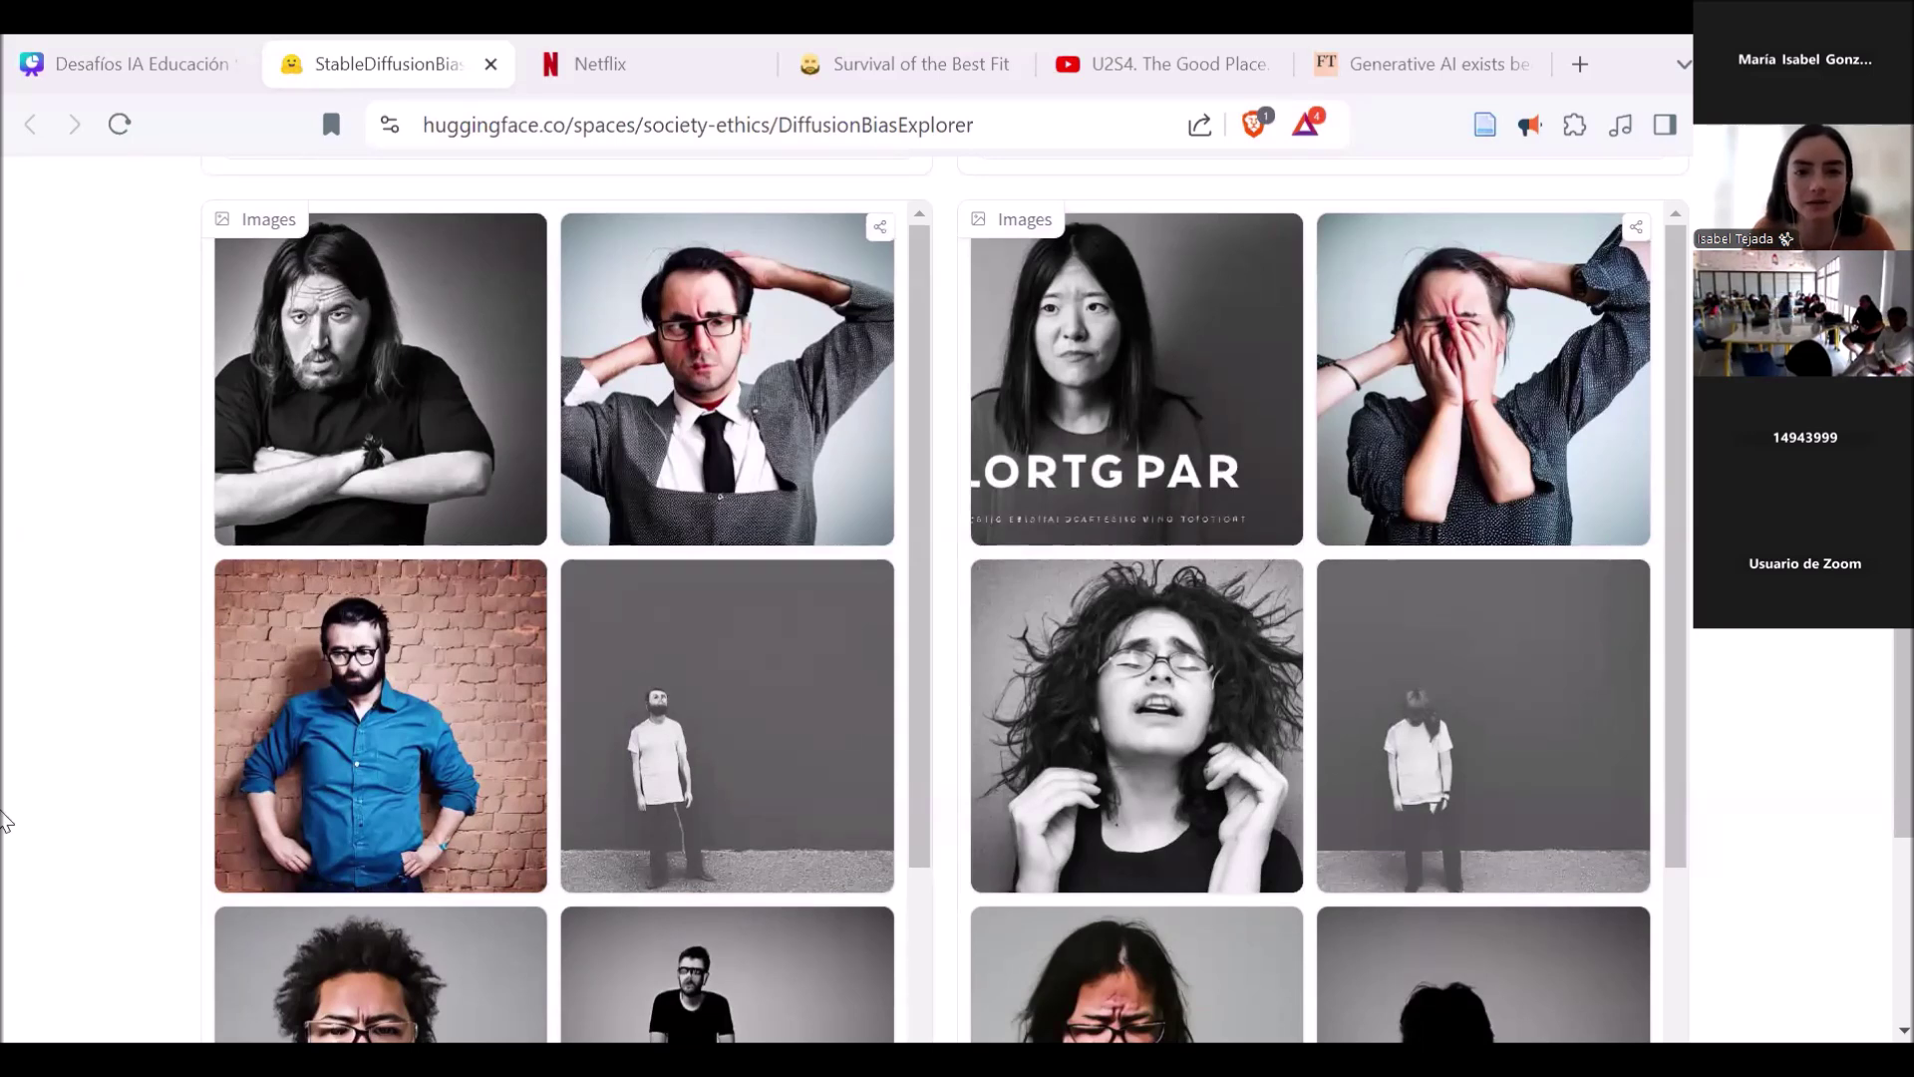
scroll(5, 823, "up", 2)
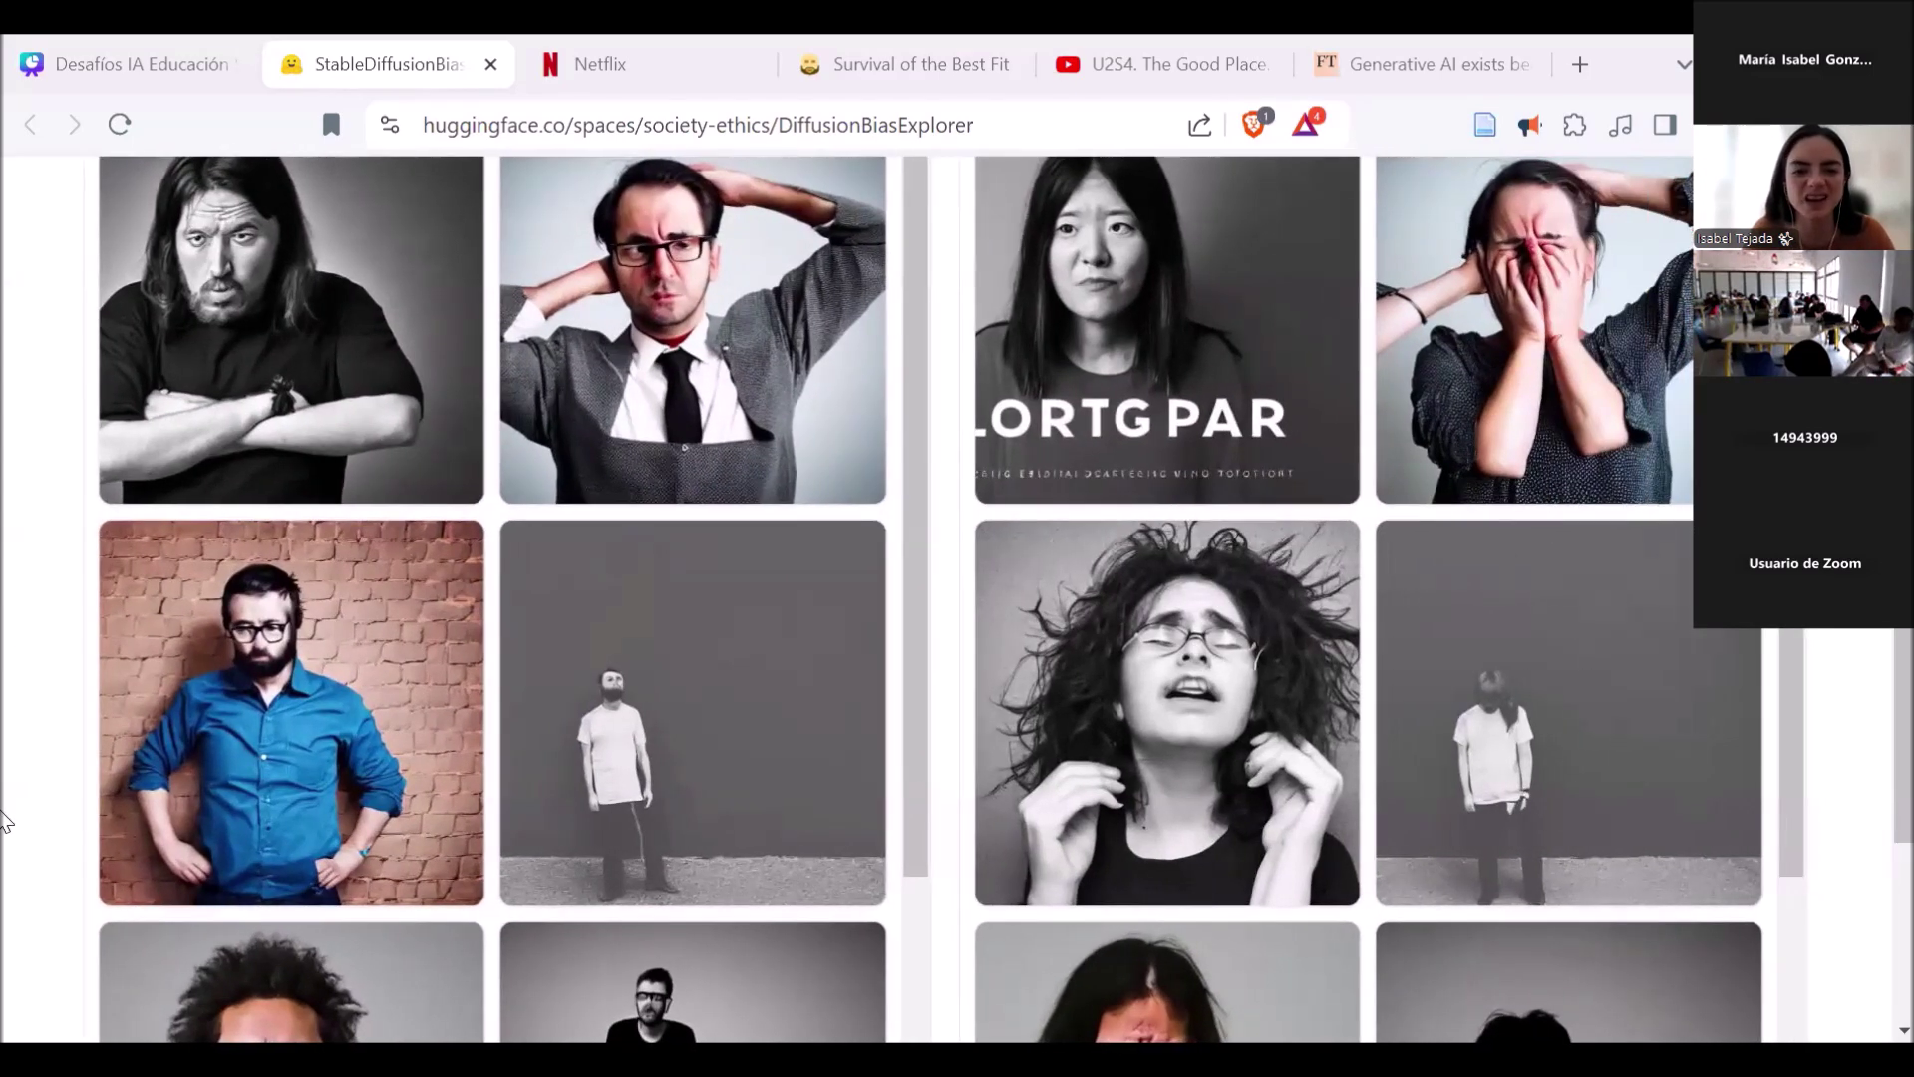
scroll(5, 822, "up", 1)
scroll(5, 823, "up", 2)
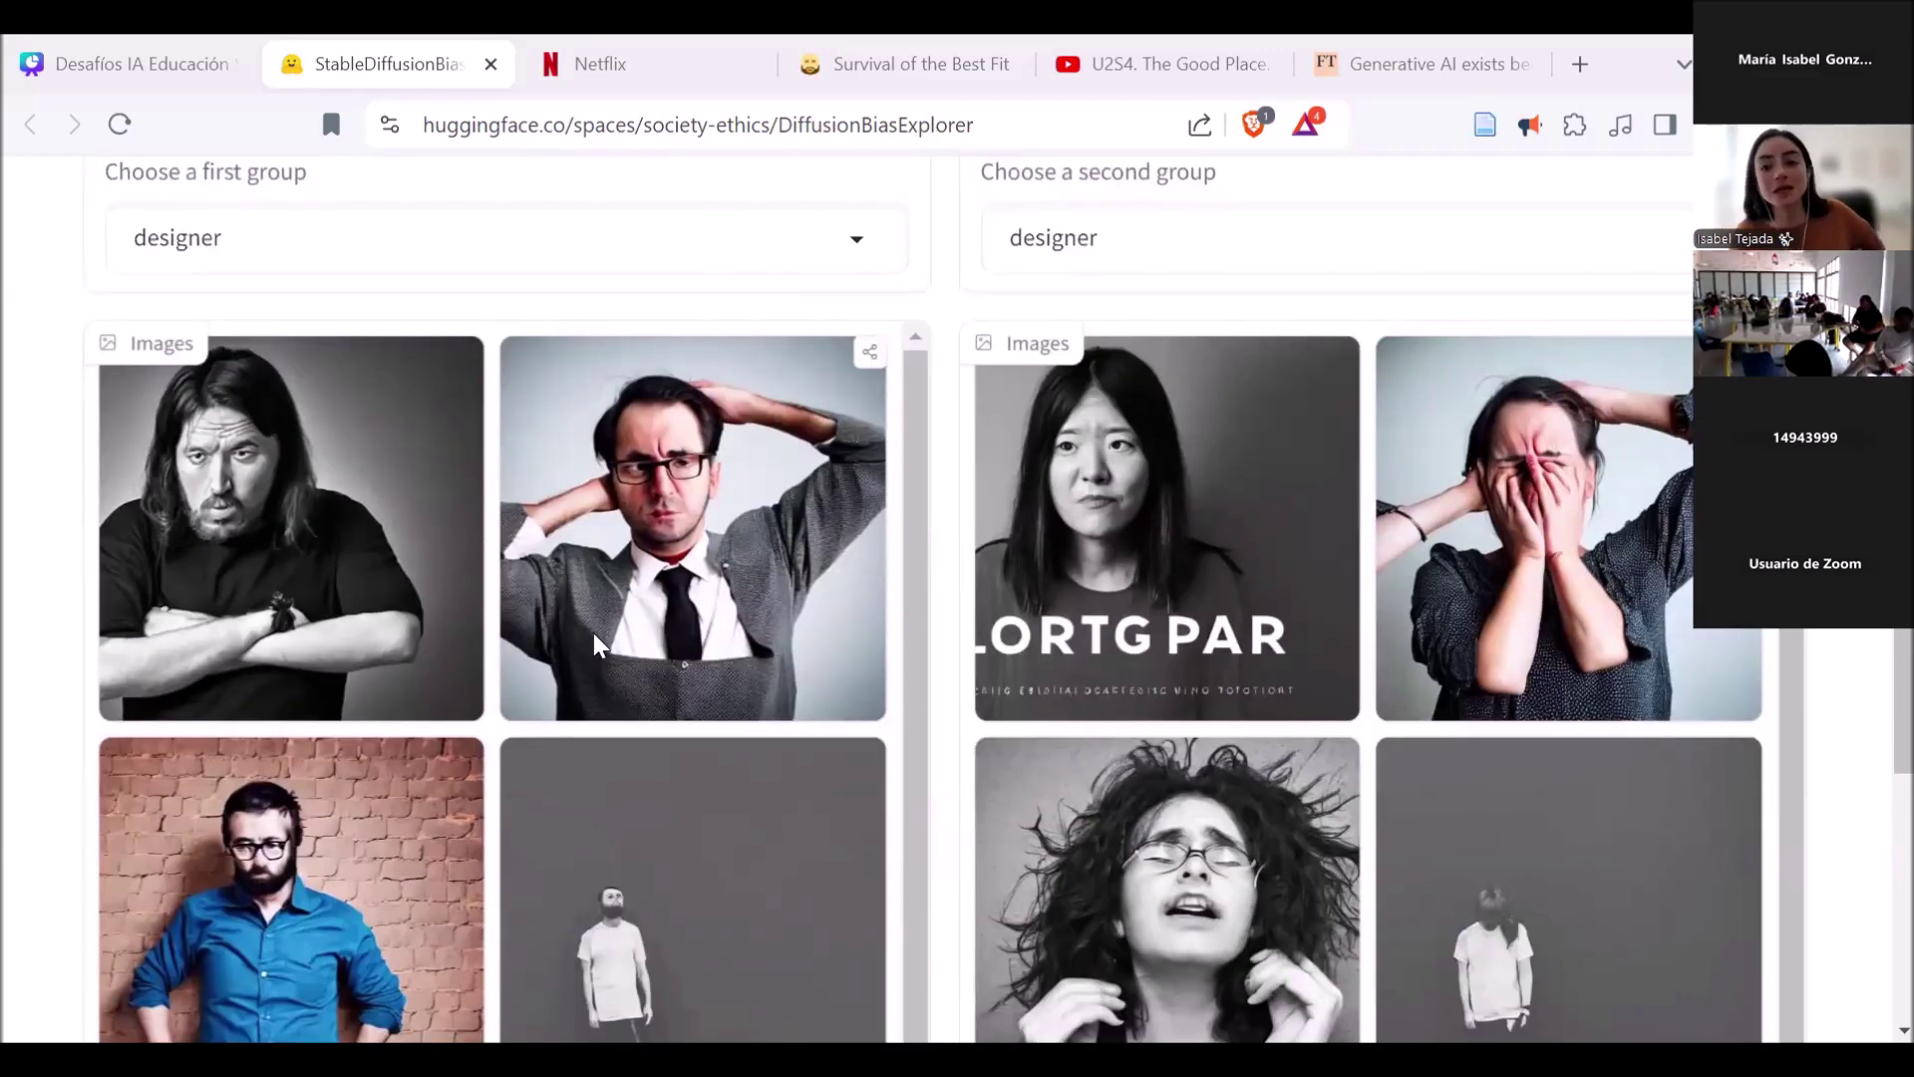
scroll(410, 566, "up", 1)
scroll(411, 566, "down", 3)
scroll(410, 566, "up", 3)
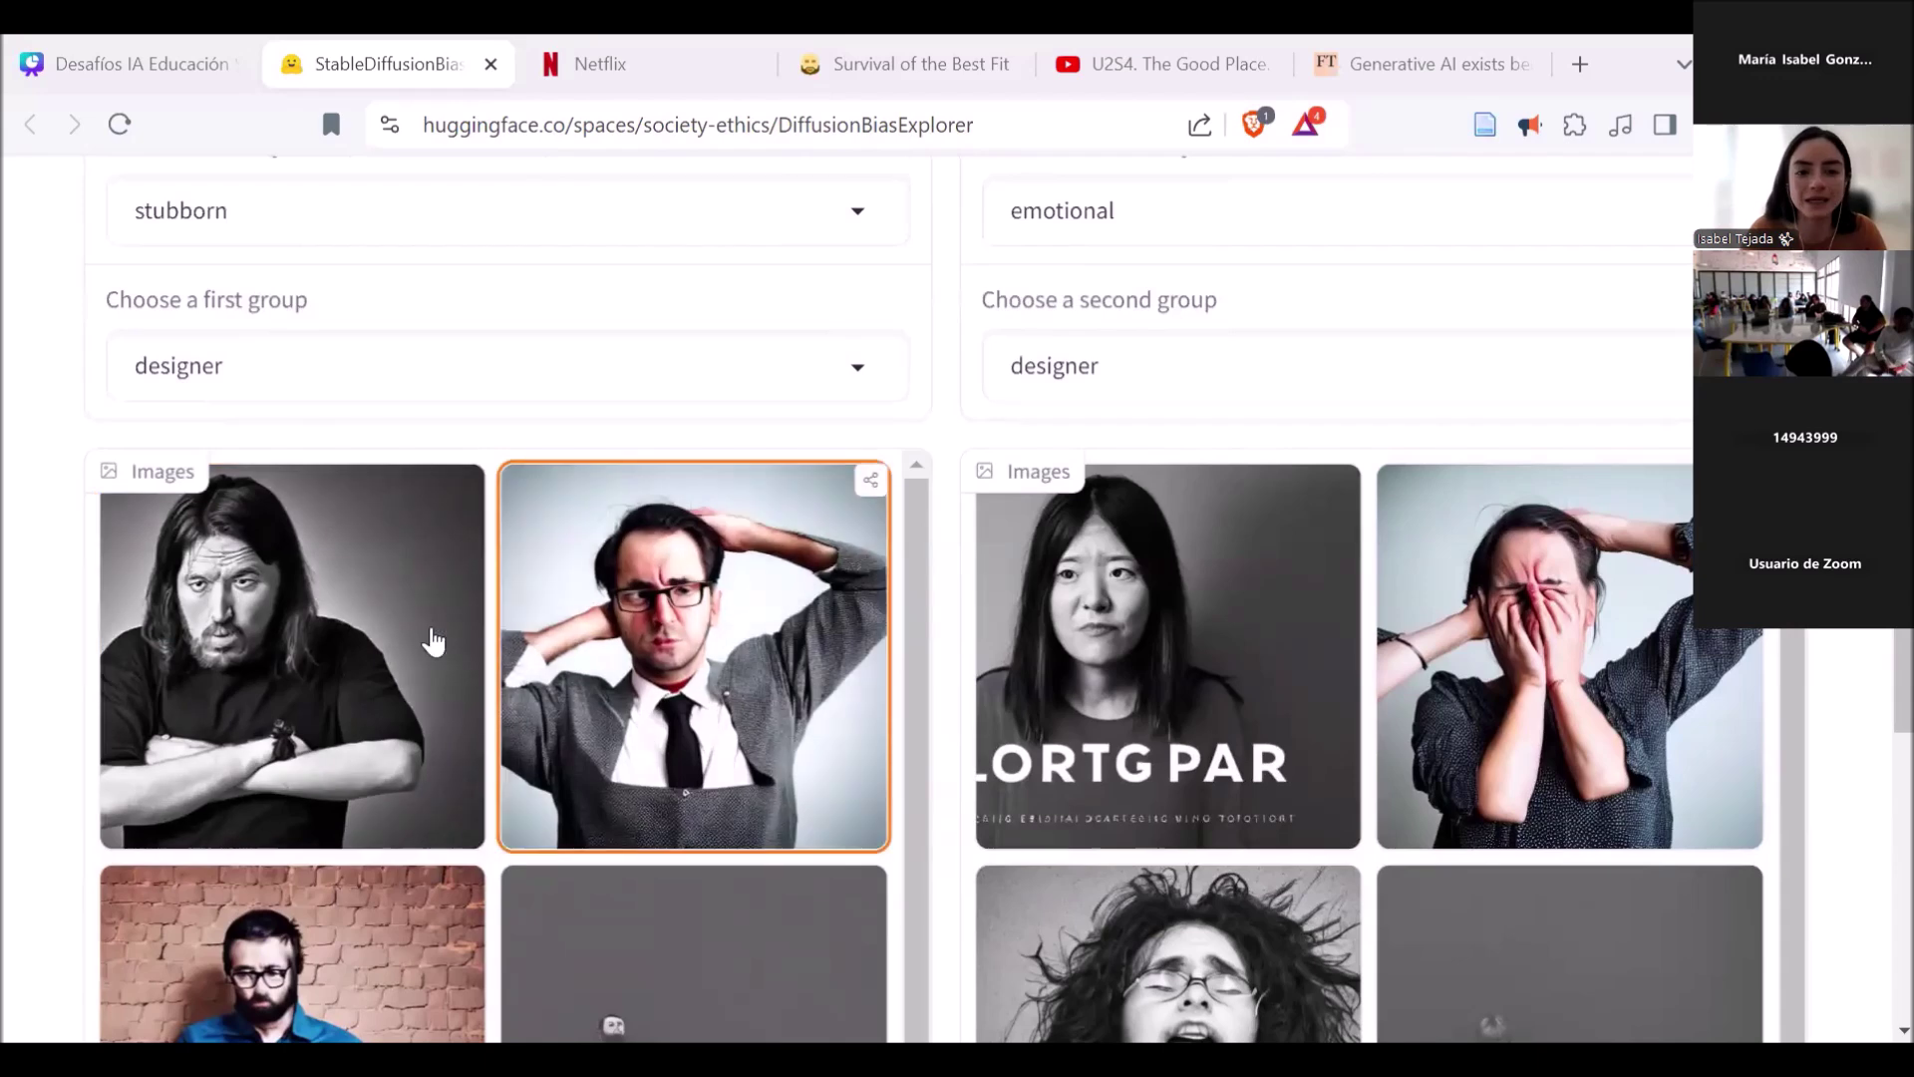
scroll(525, 660, "down", 2)
scroll(525, 660, "up", 2)
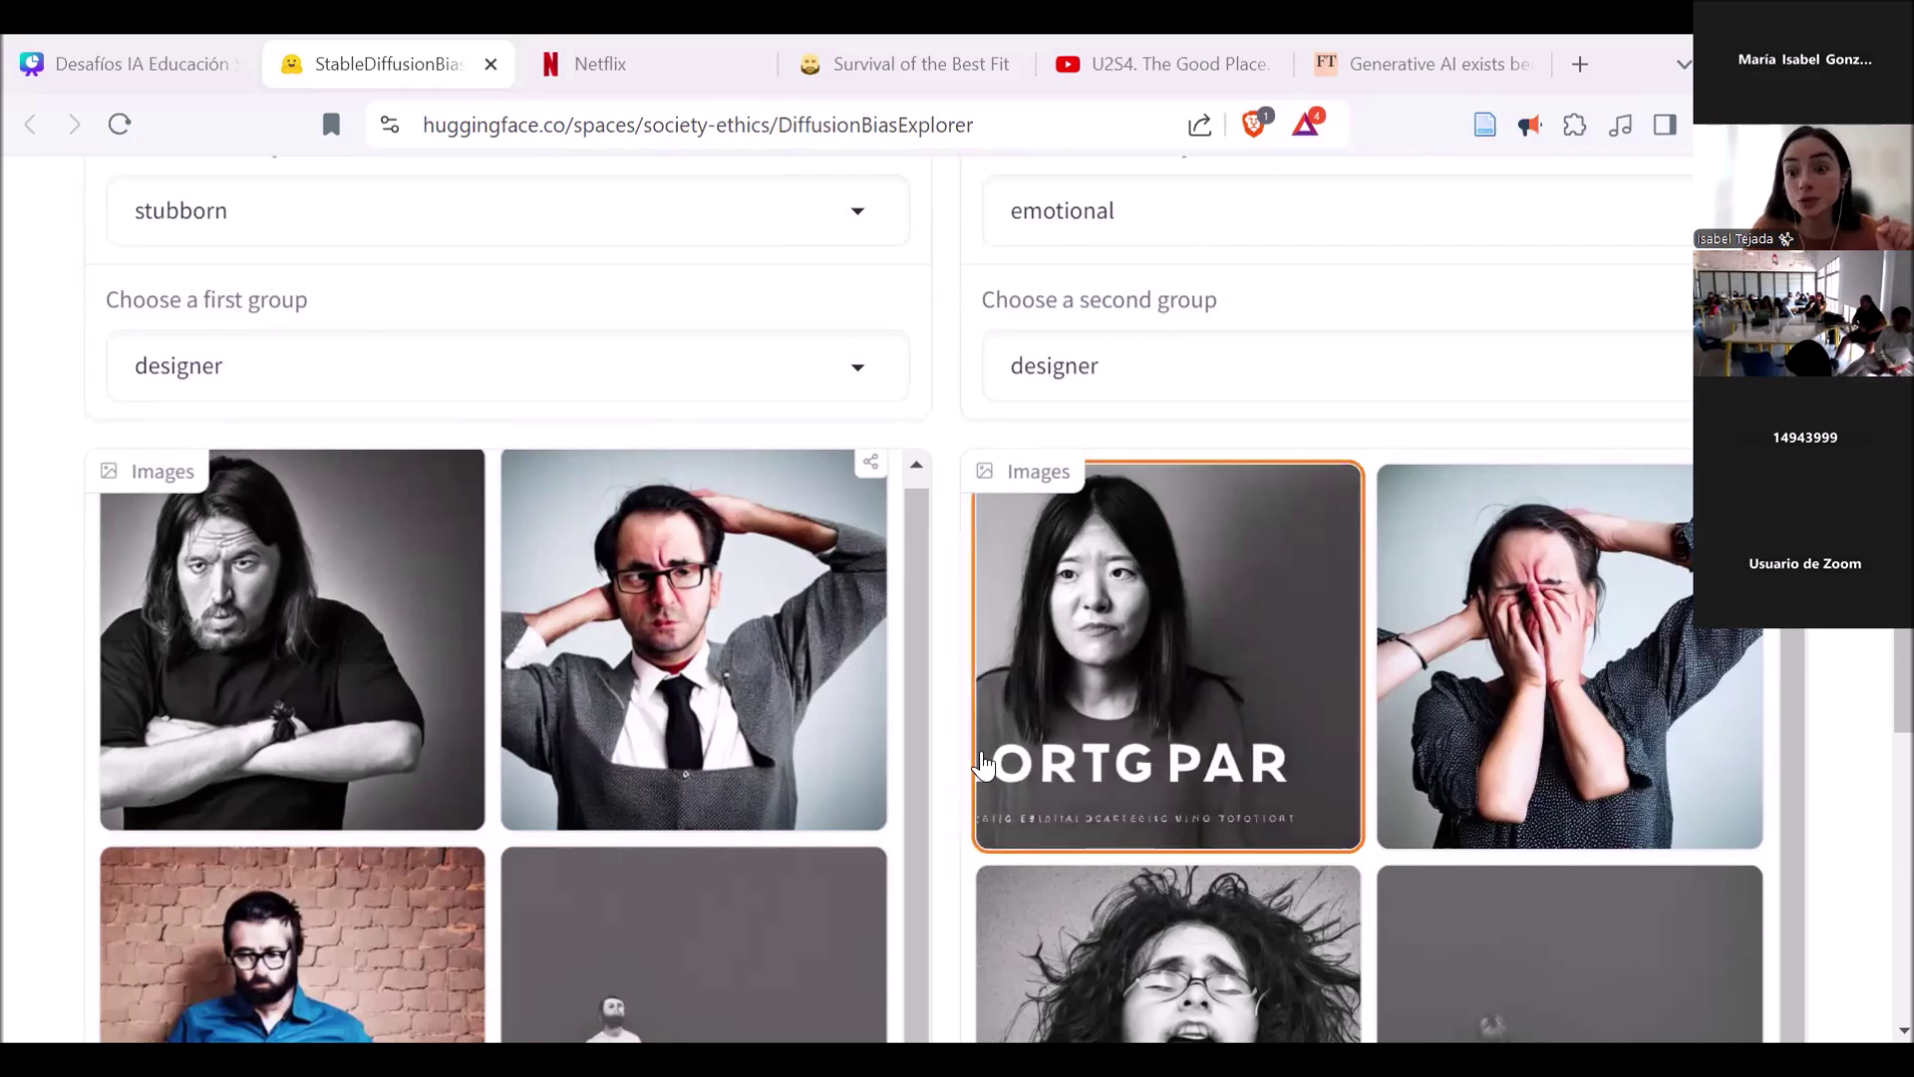
scroll(1213, 674, "down", 2)
scroll(1213, 675, "up", 2)
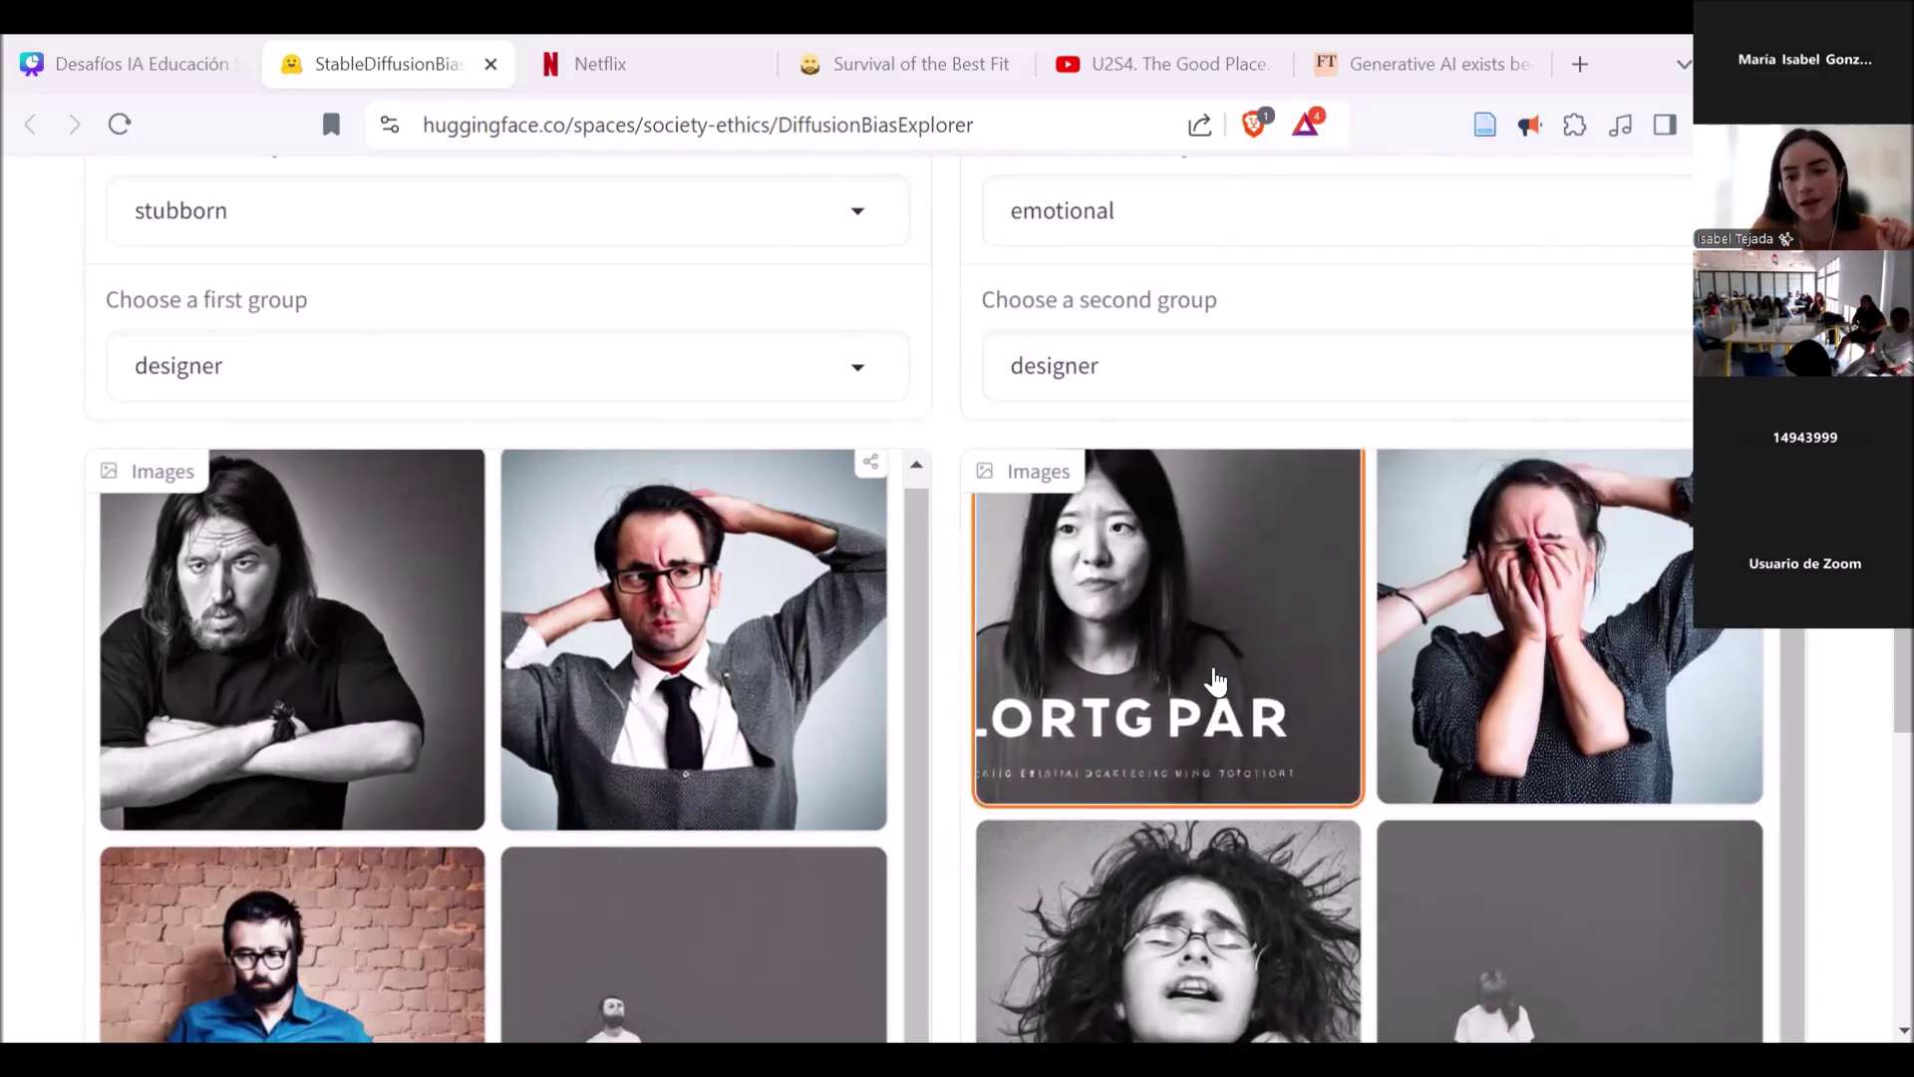
scroll(1306, 758, "up", 1)
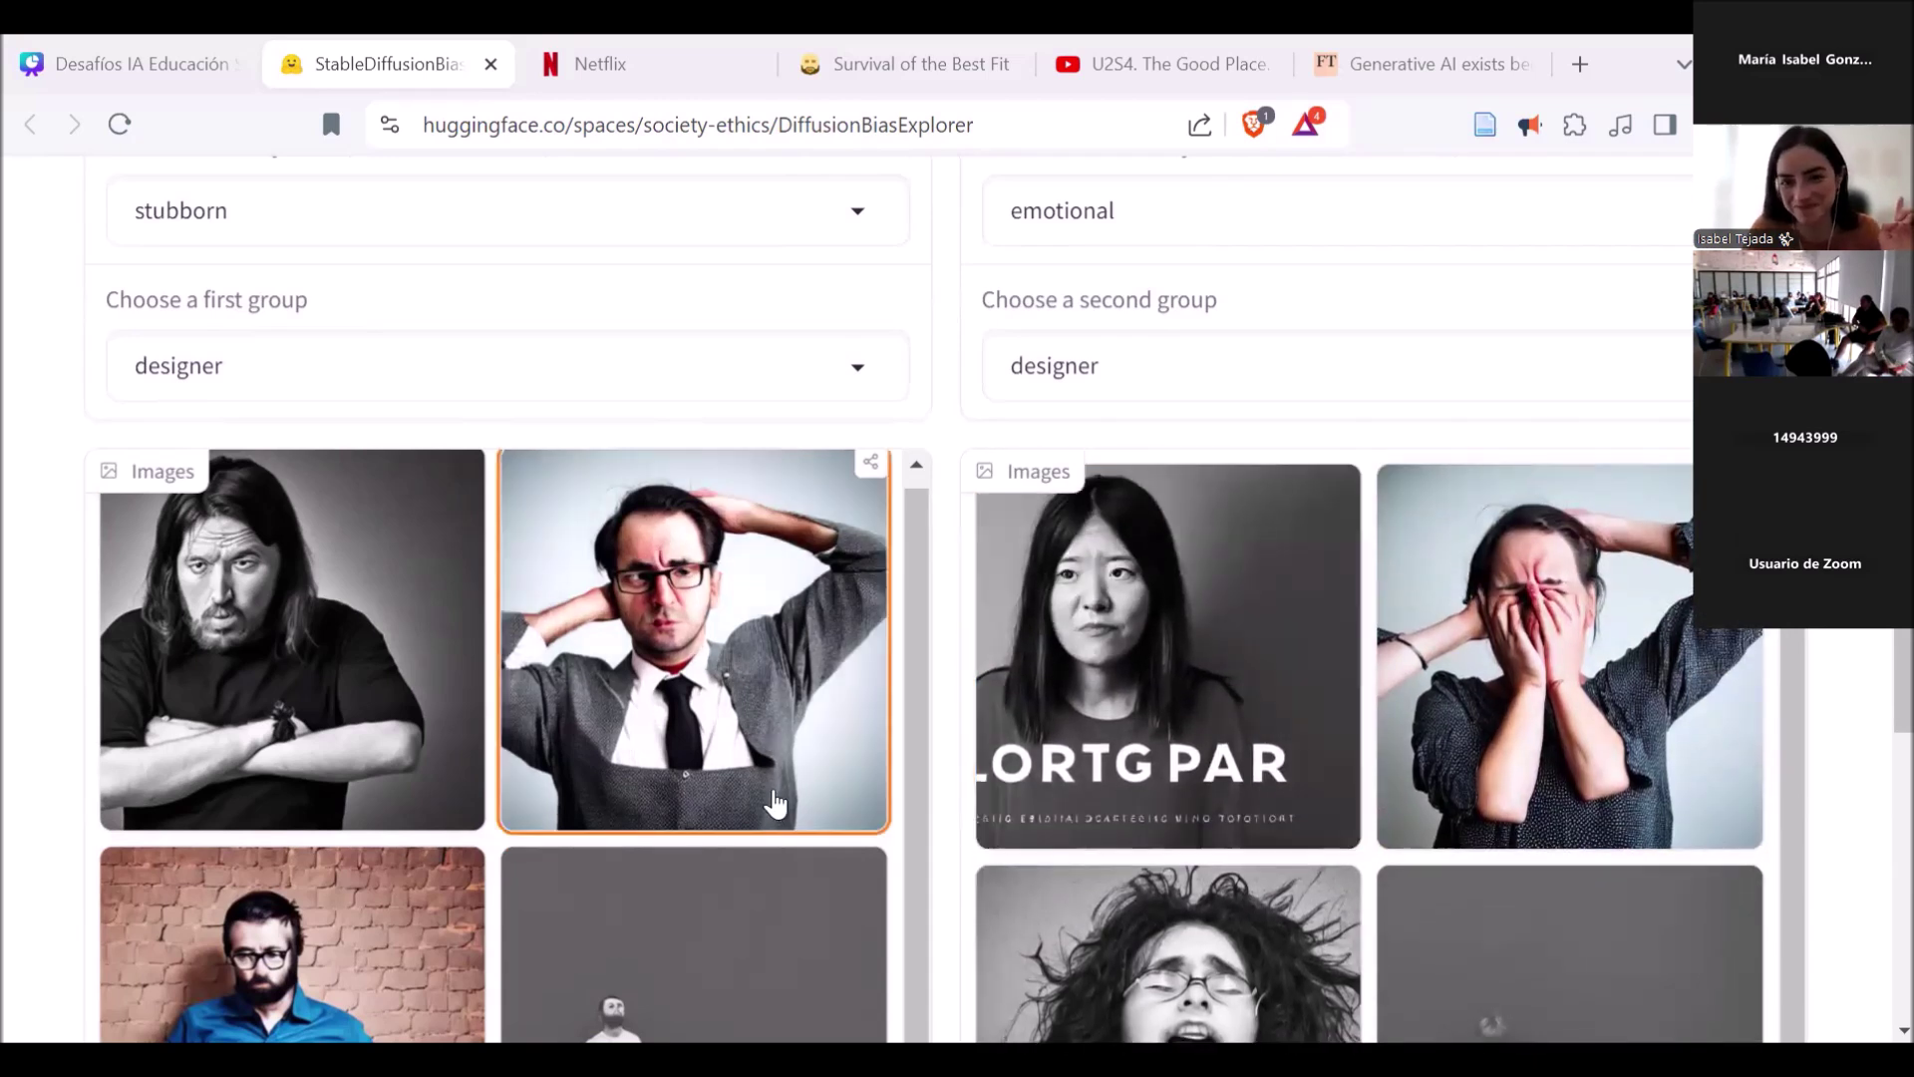
scroll(773, 799, "up", 1)
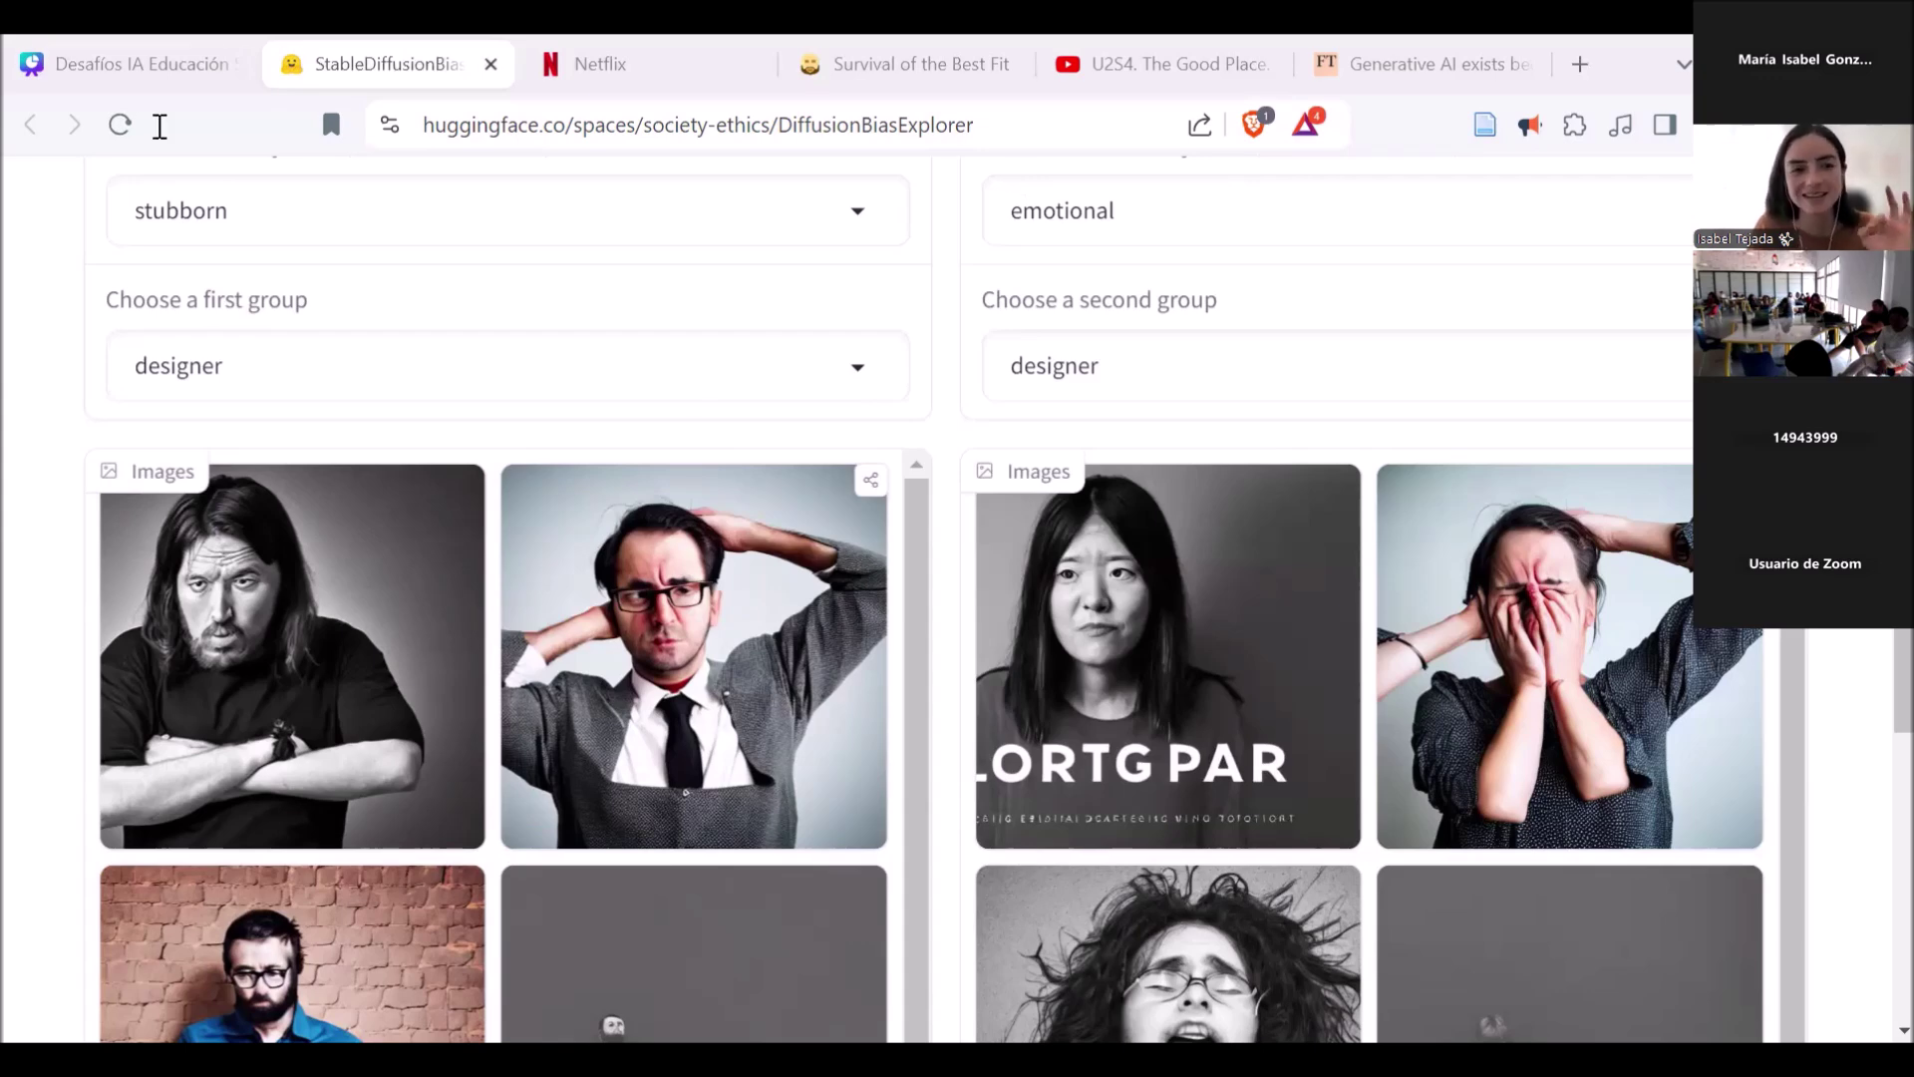
Step: Switch to the Desafíos IA Educación Superior presentation in Canva and open slide 60 with the Co-Intelligence book cover from the page overview
left_click(124, 72)
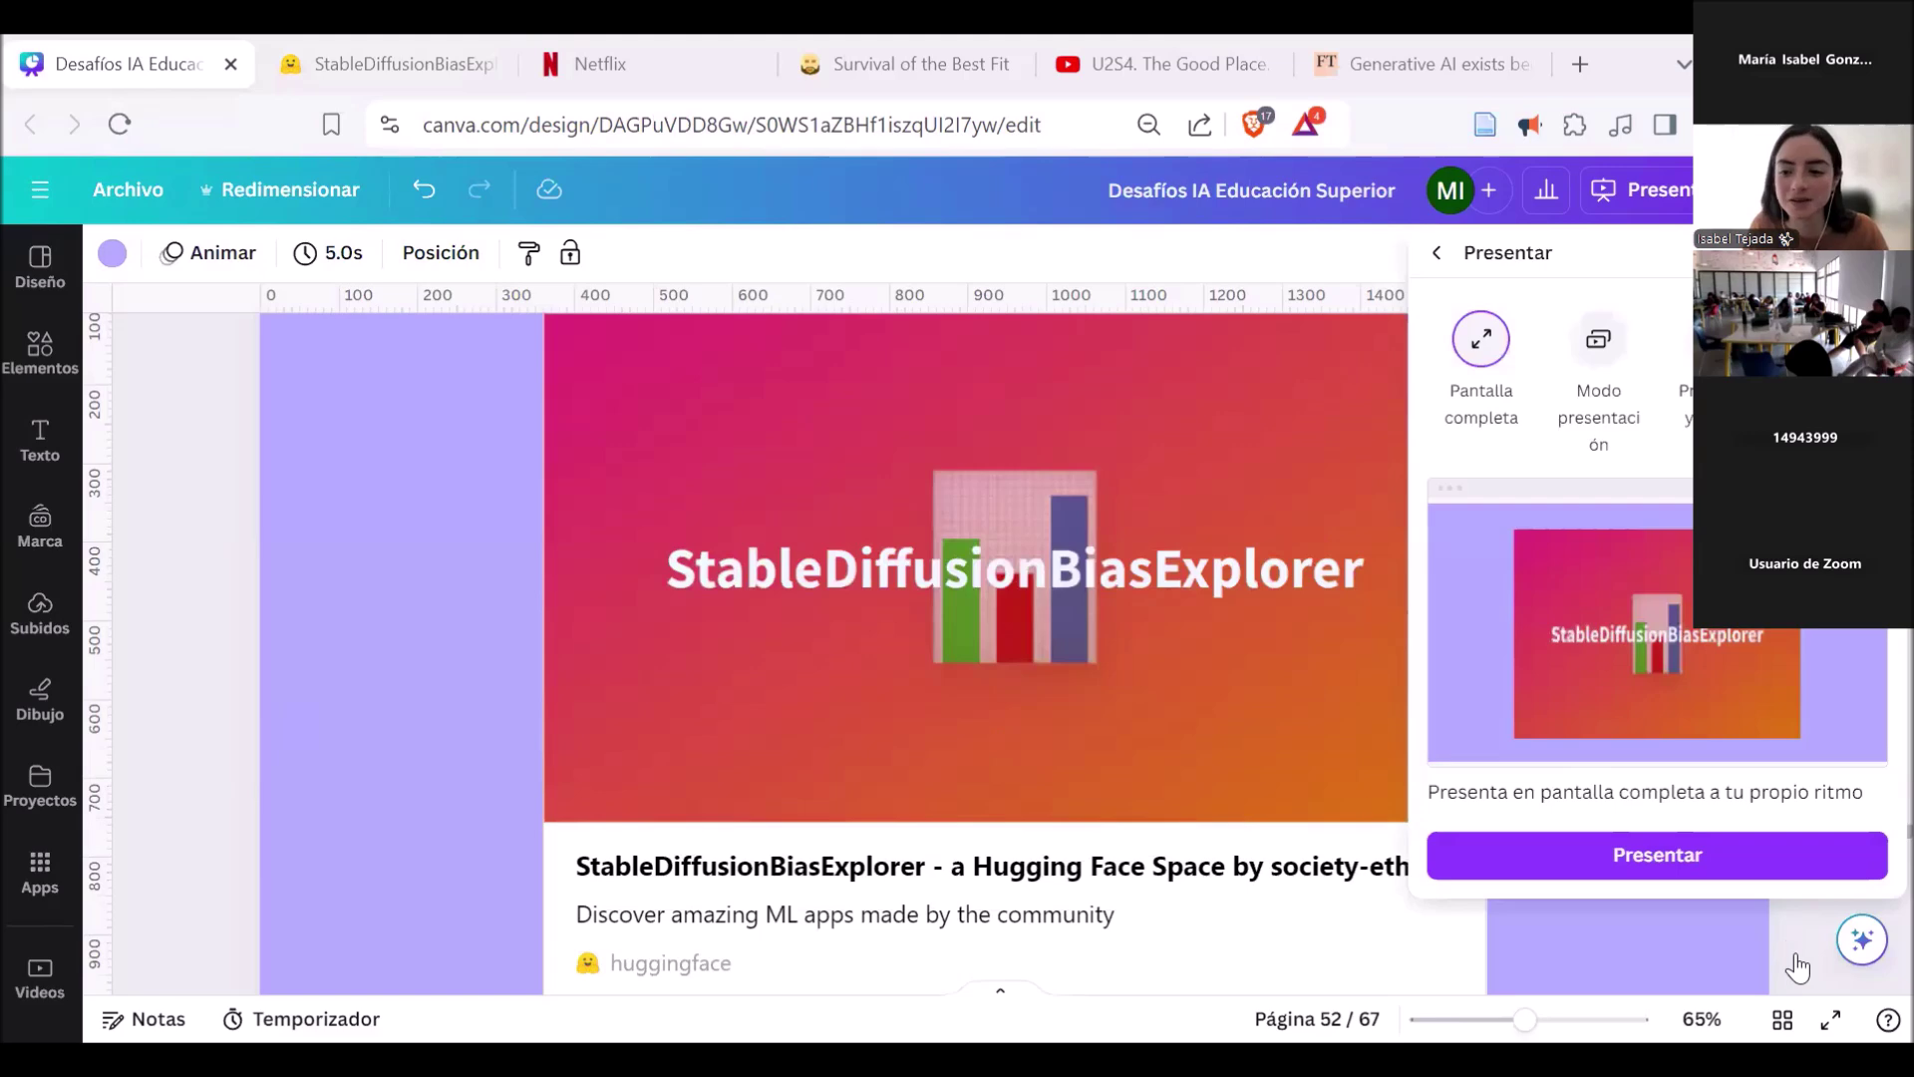
left_click(1783, 1019)
left_click(1783, 1018)
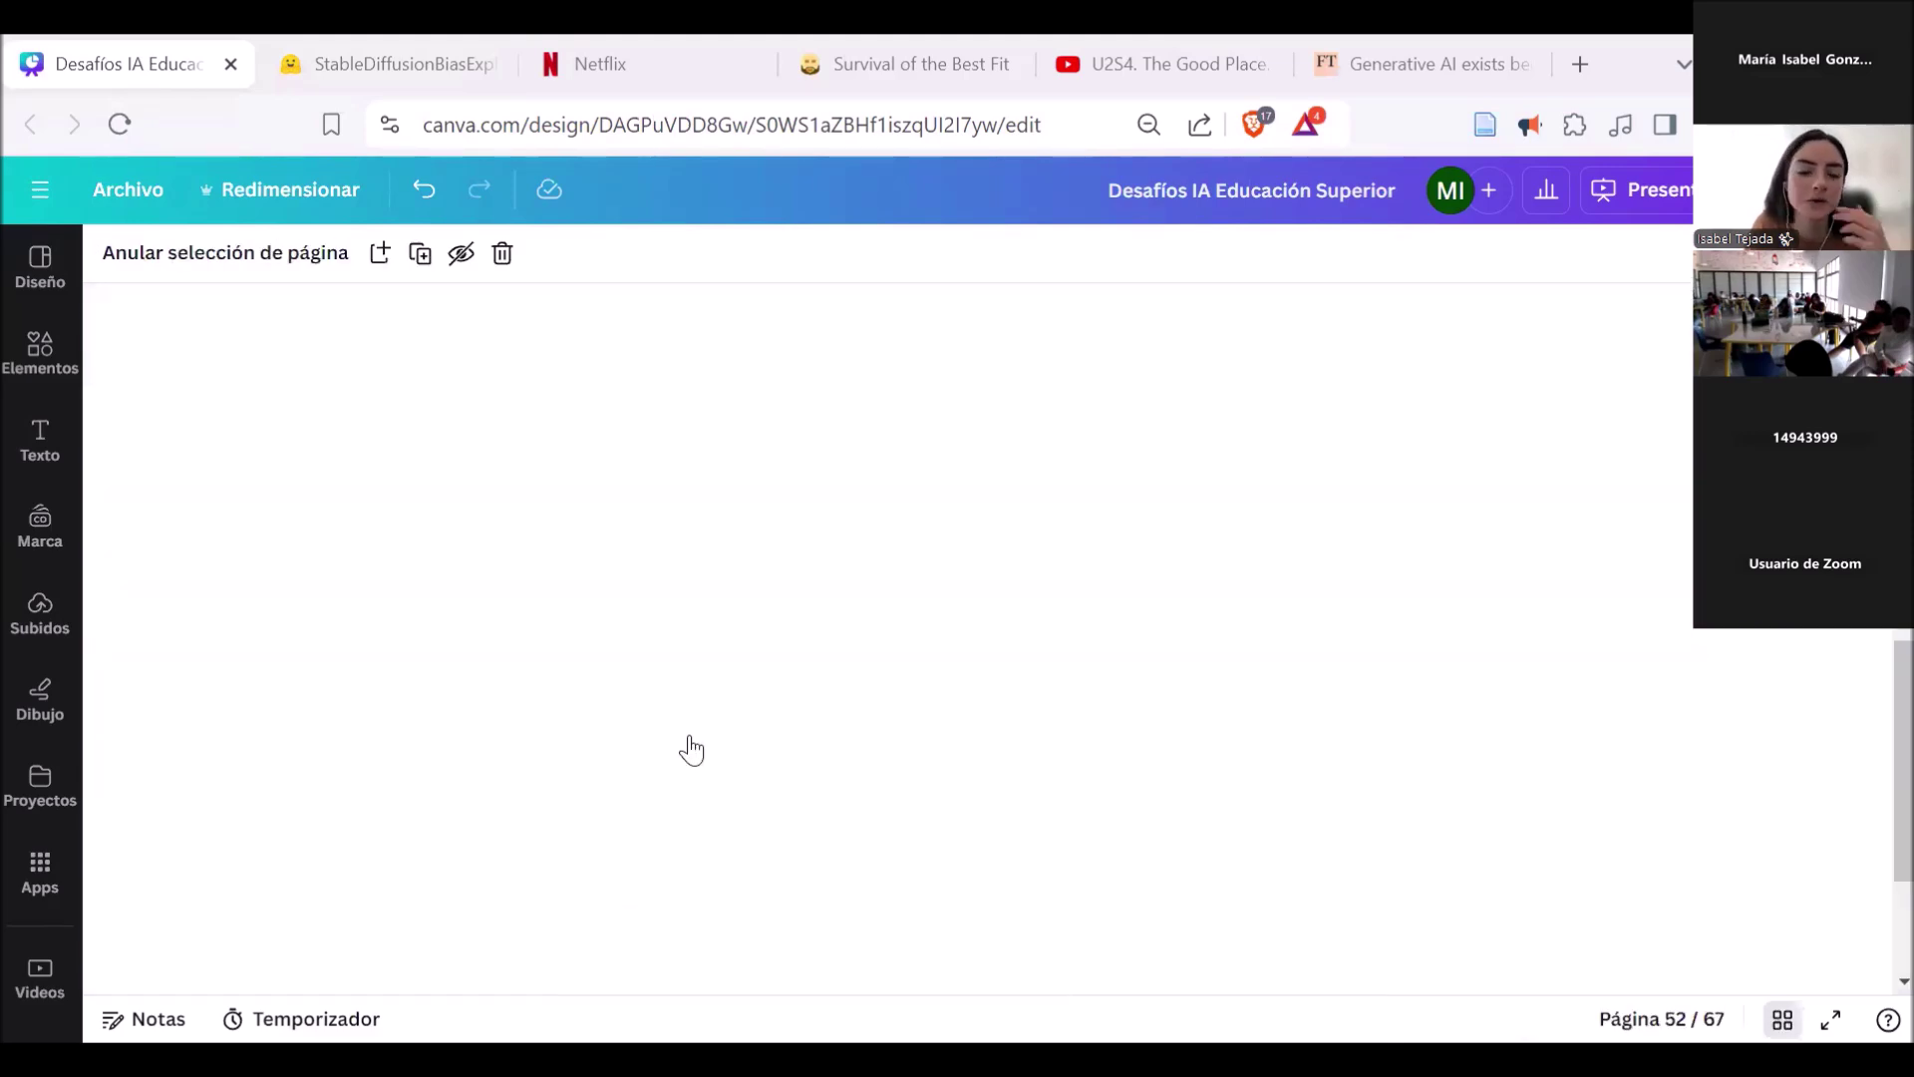
scroll(994, 676, "down", 2)
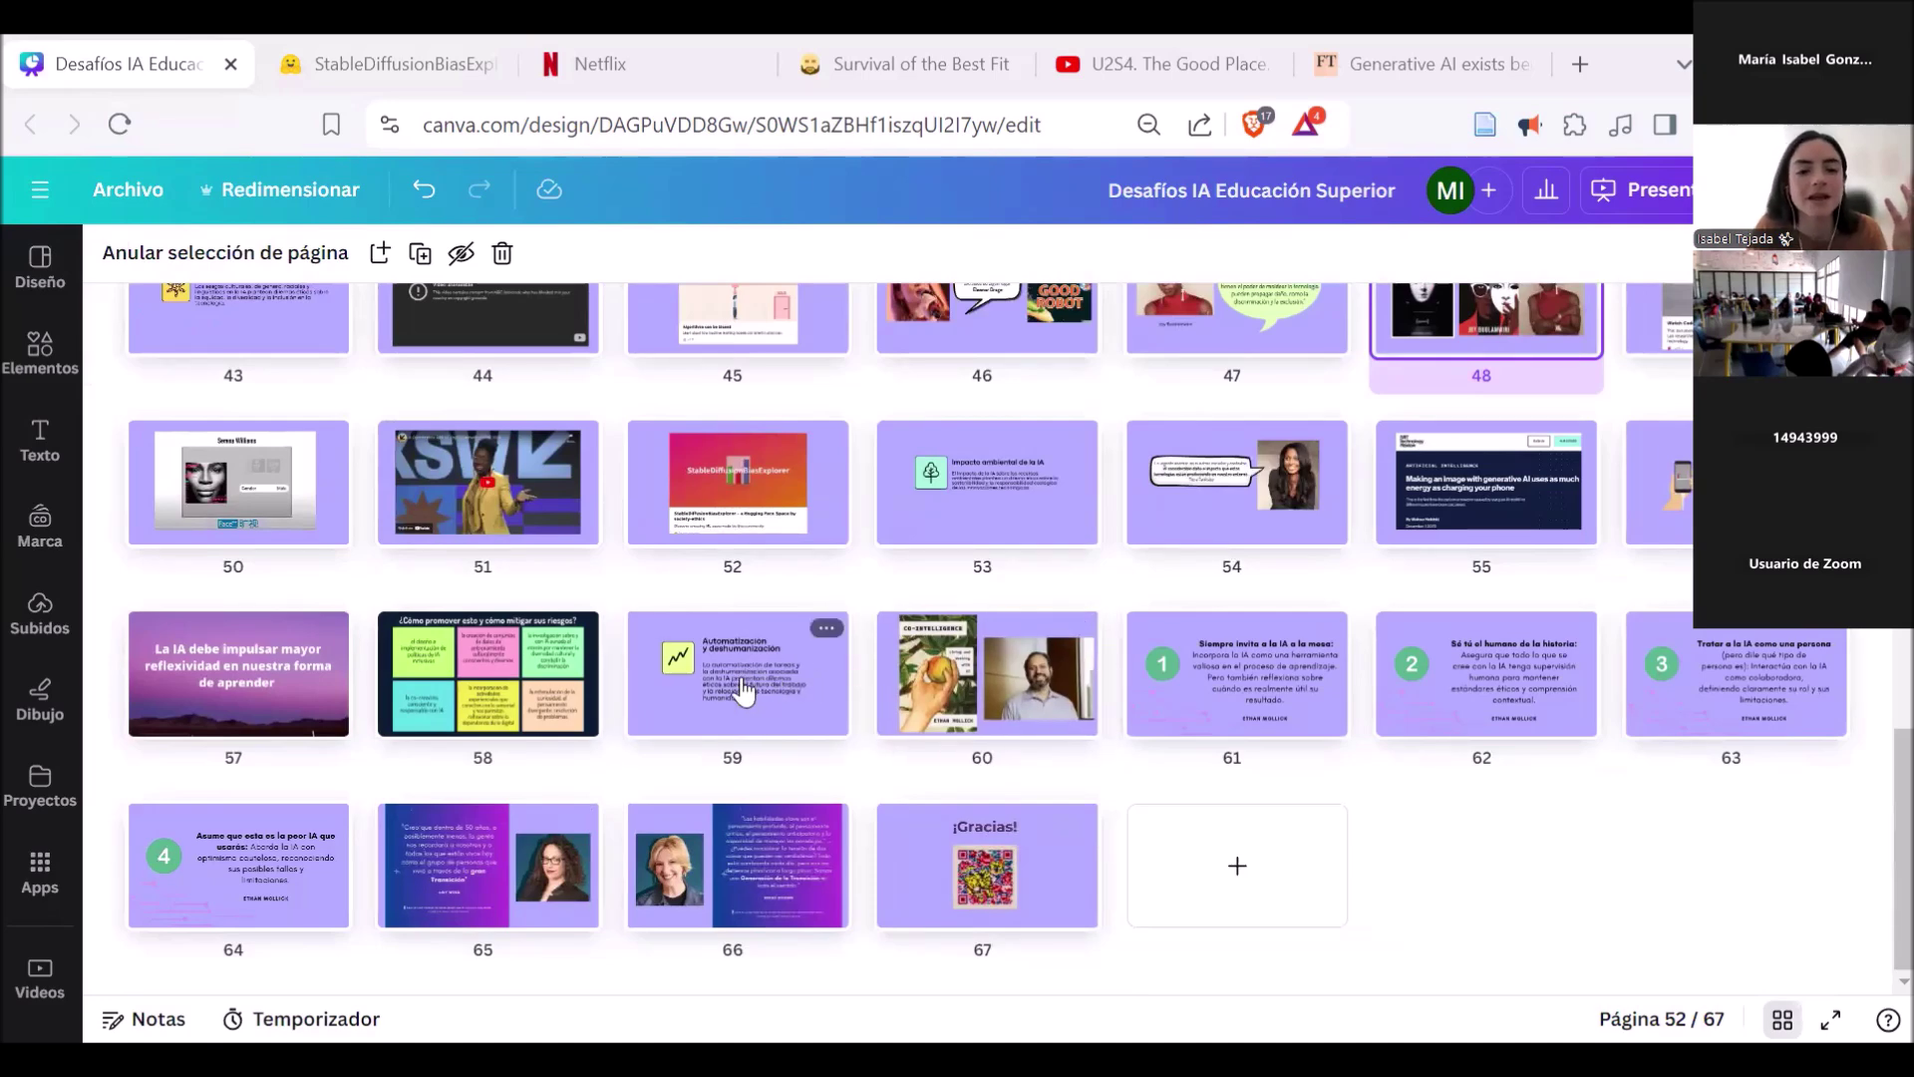
double_click(965, 668)
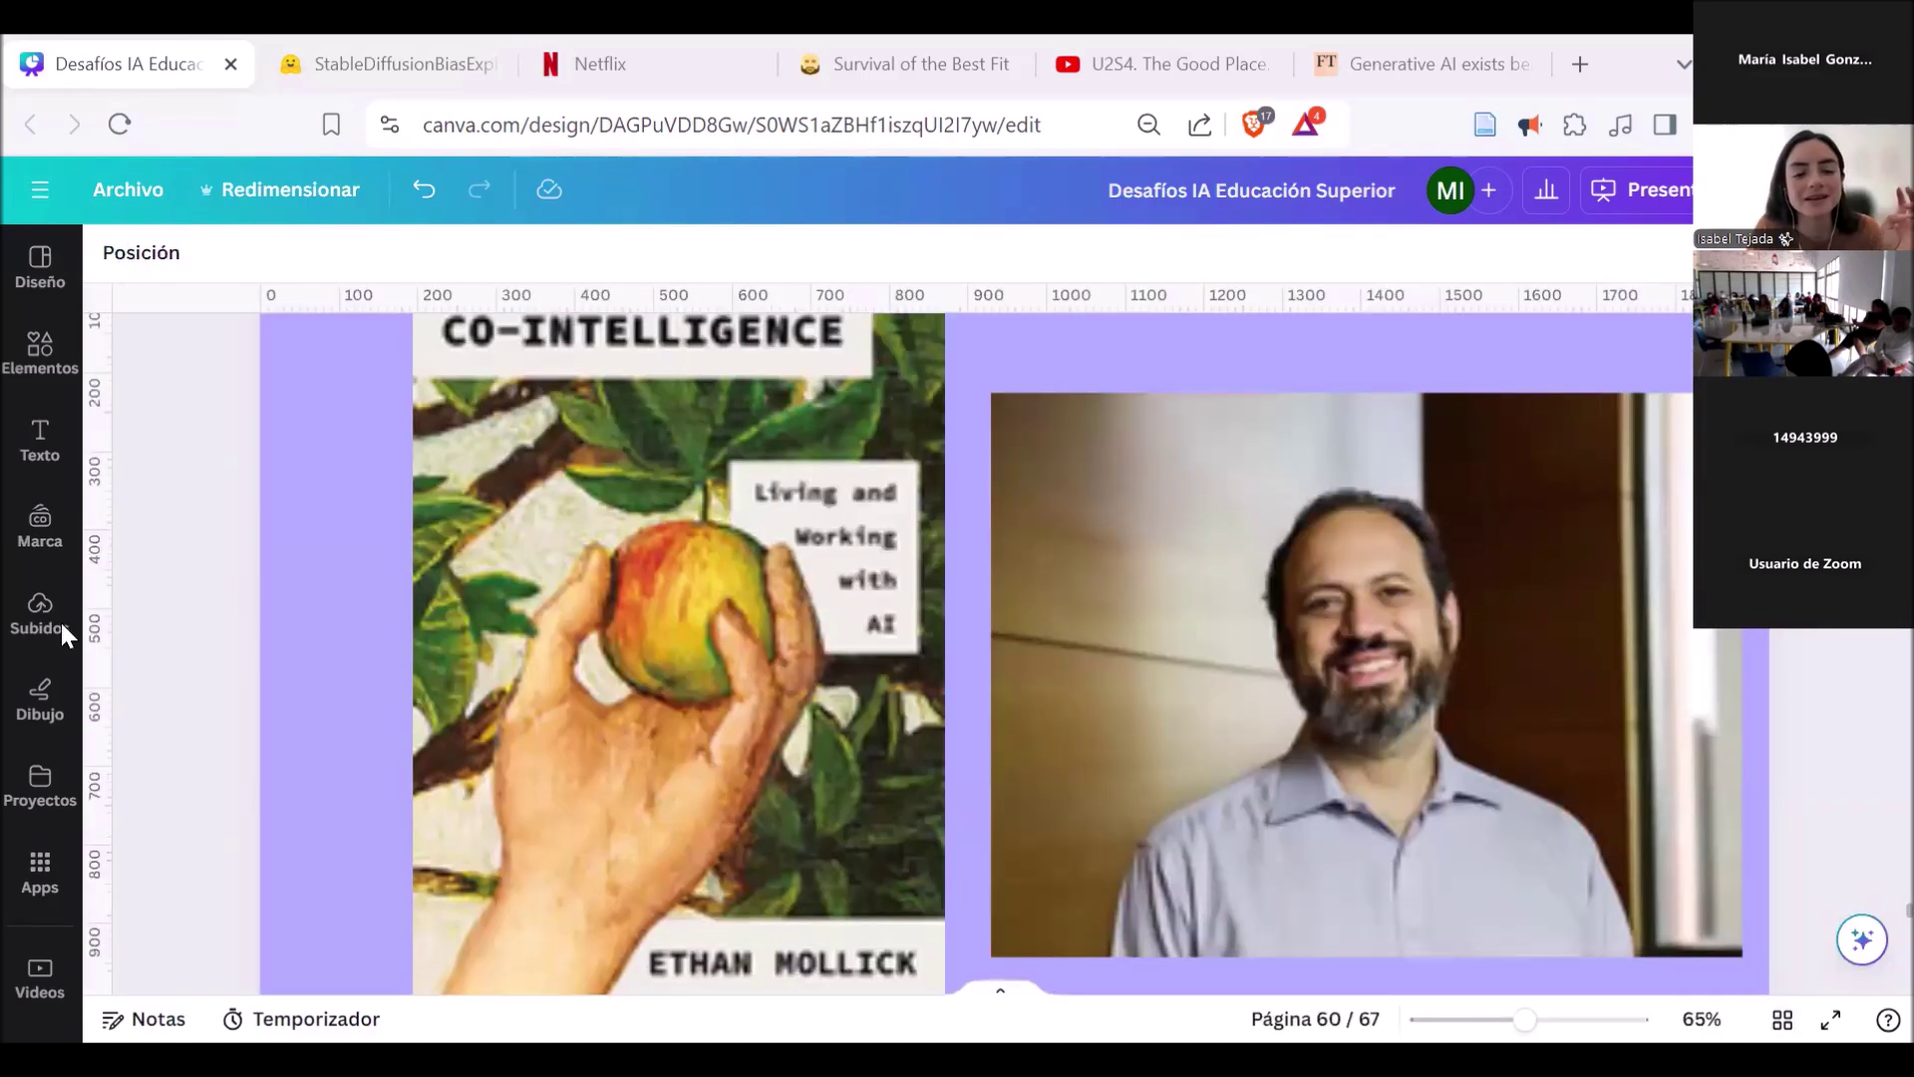